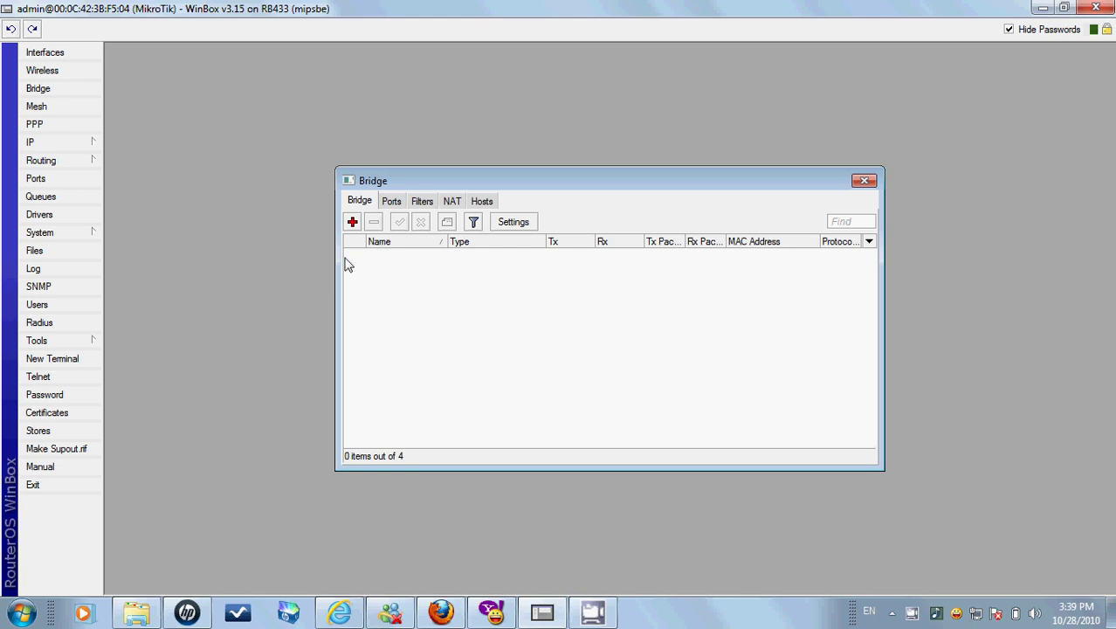
Step: Create a new bridge interface named bridge1 with the default settings
click(353, 222)
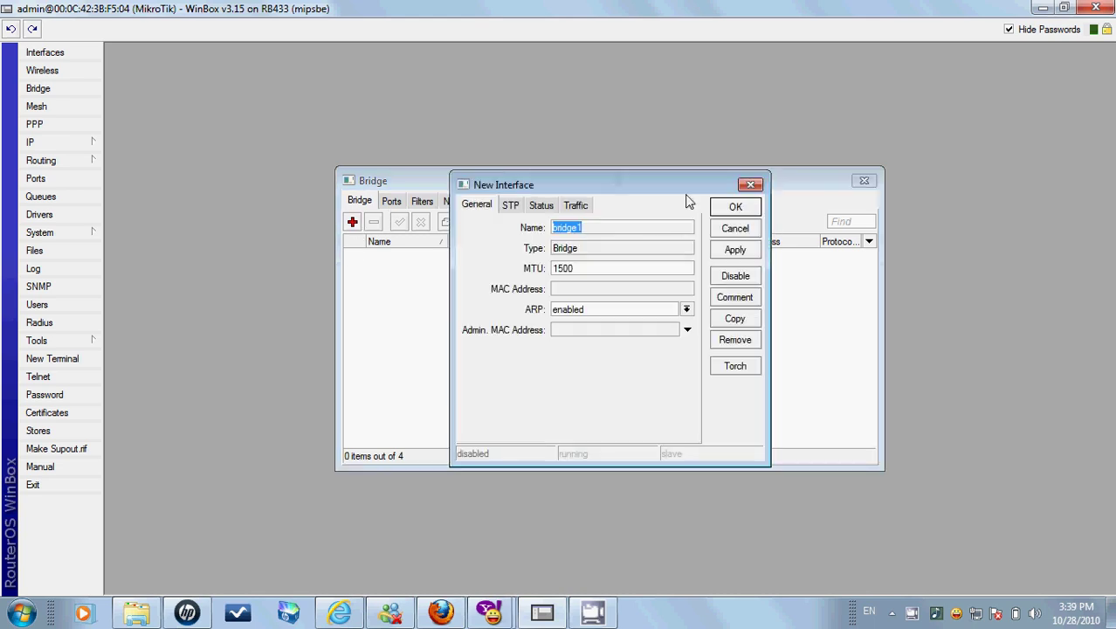
click(741, 250)
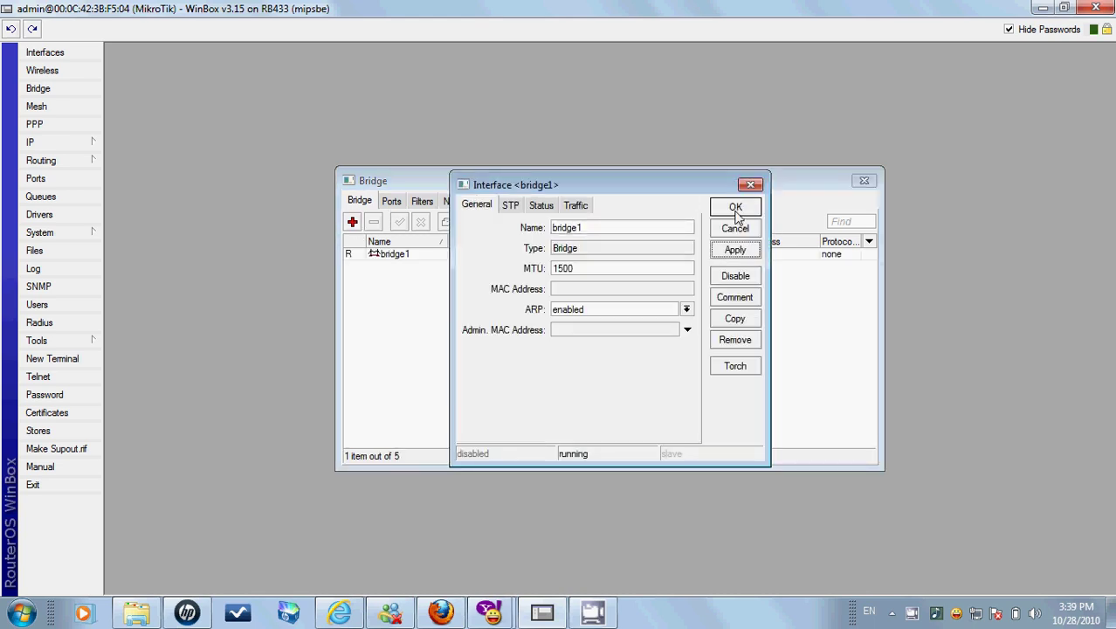
click(735, 207)
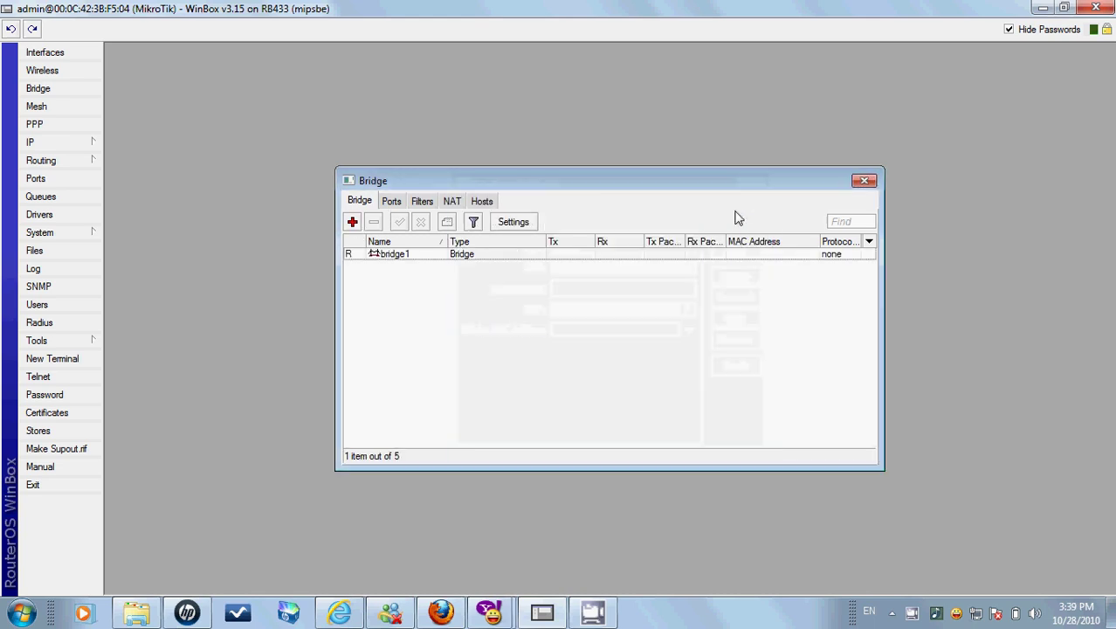
Step: Add the ether1 interface as a port of bridge1
click(399, 206)
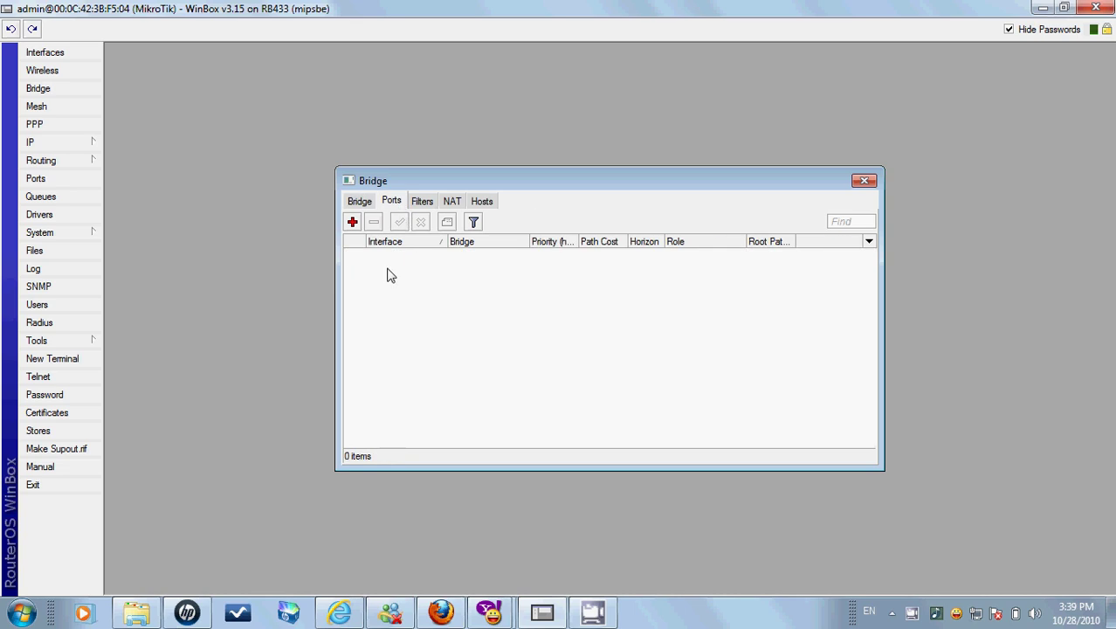
click(353, 223)
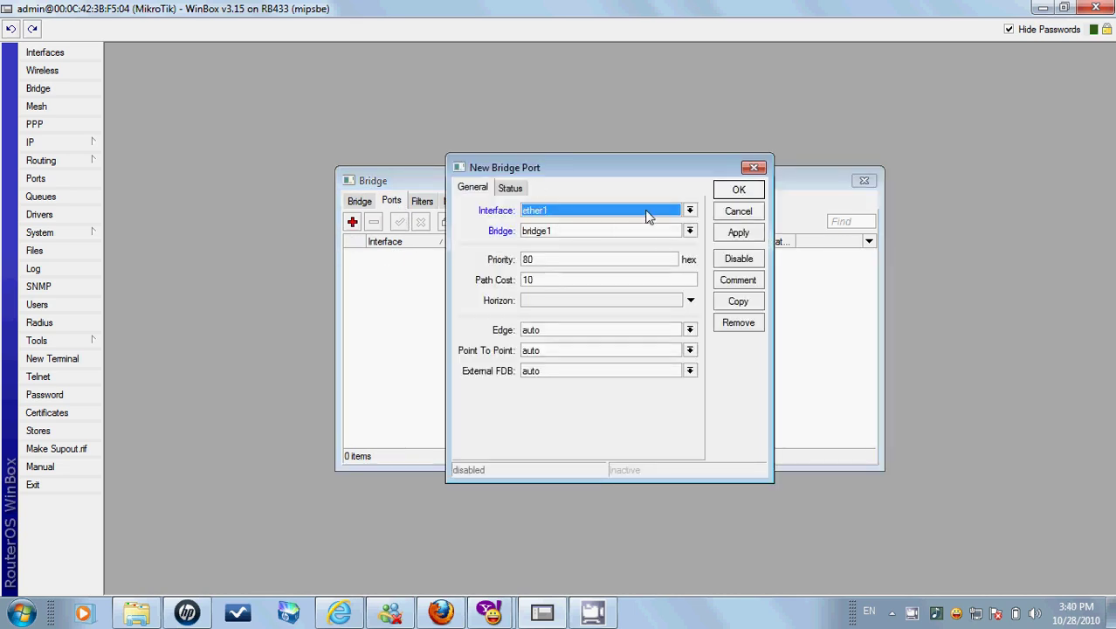
click(733, 233)
click(739, 190)
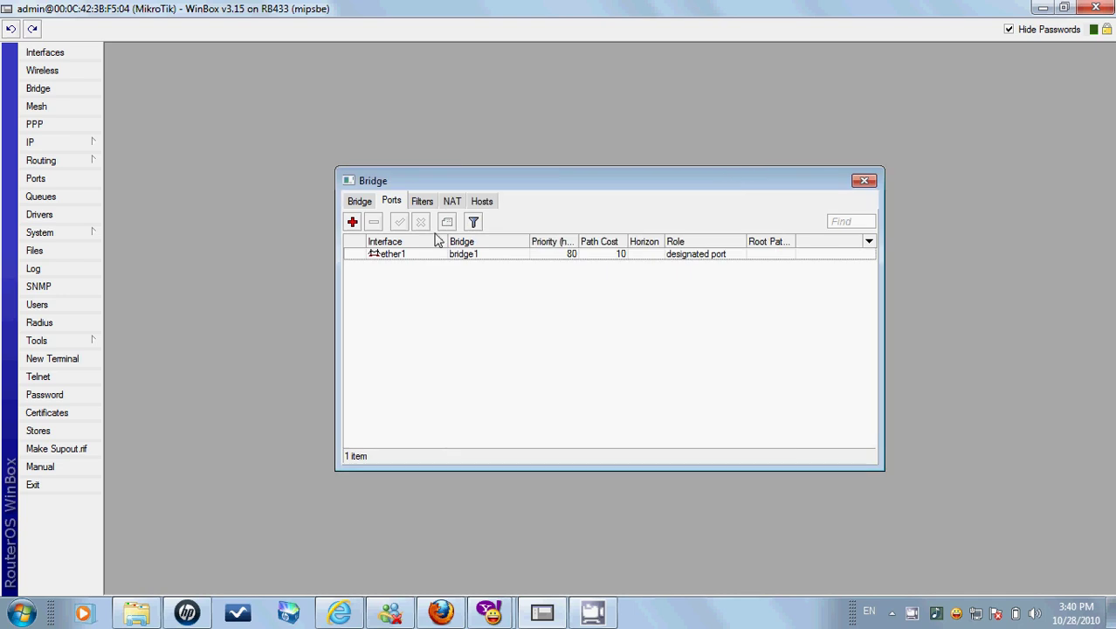
Step: Add the wlan1 interface as a port of bridge1 and close the bridge settings
click(352, 222)
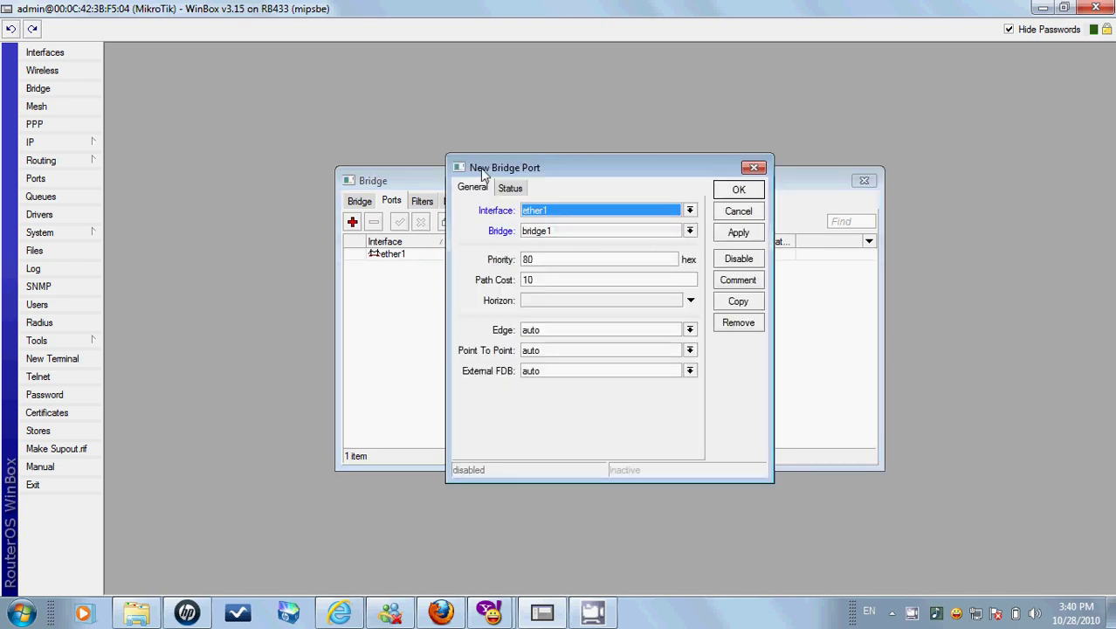
click(667, 211)
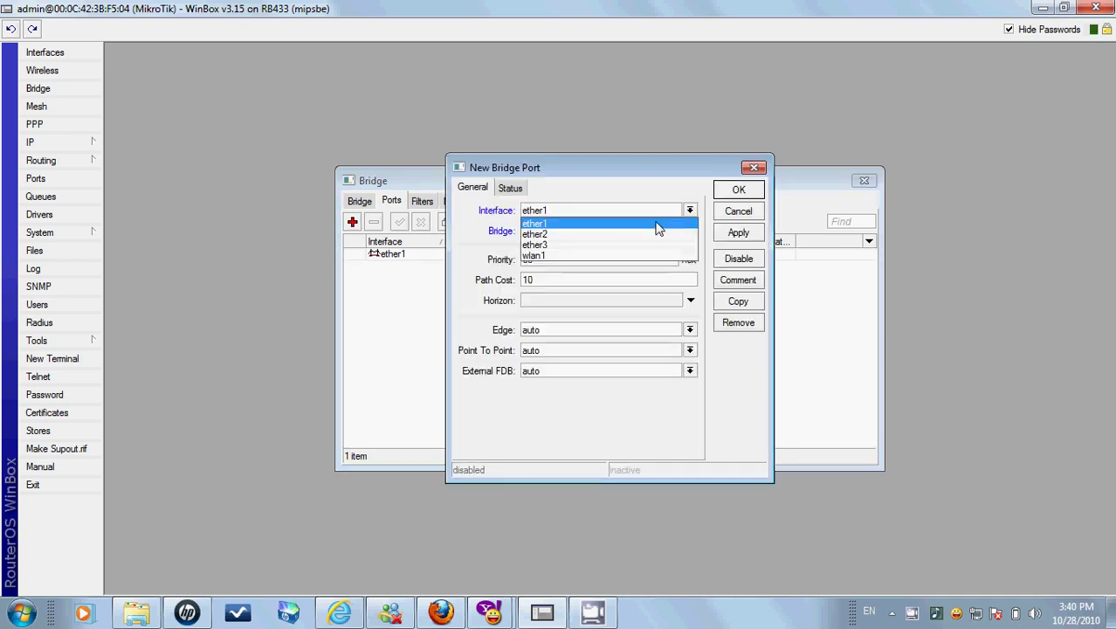
click(650, 255)
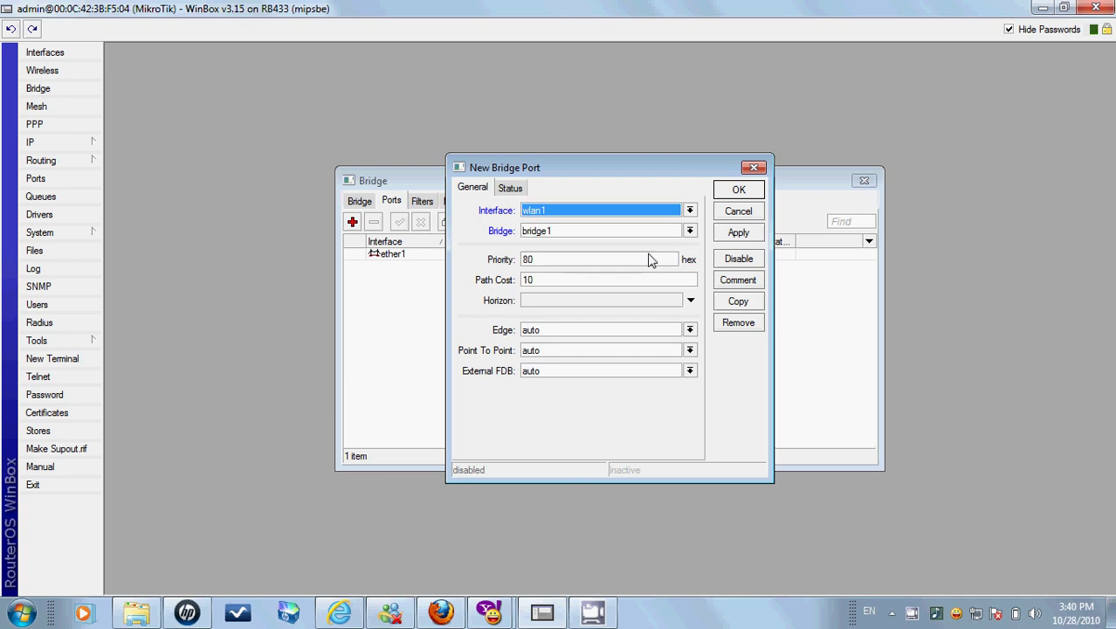
click(751, 234)
click(751, 195)
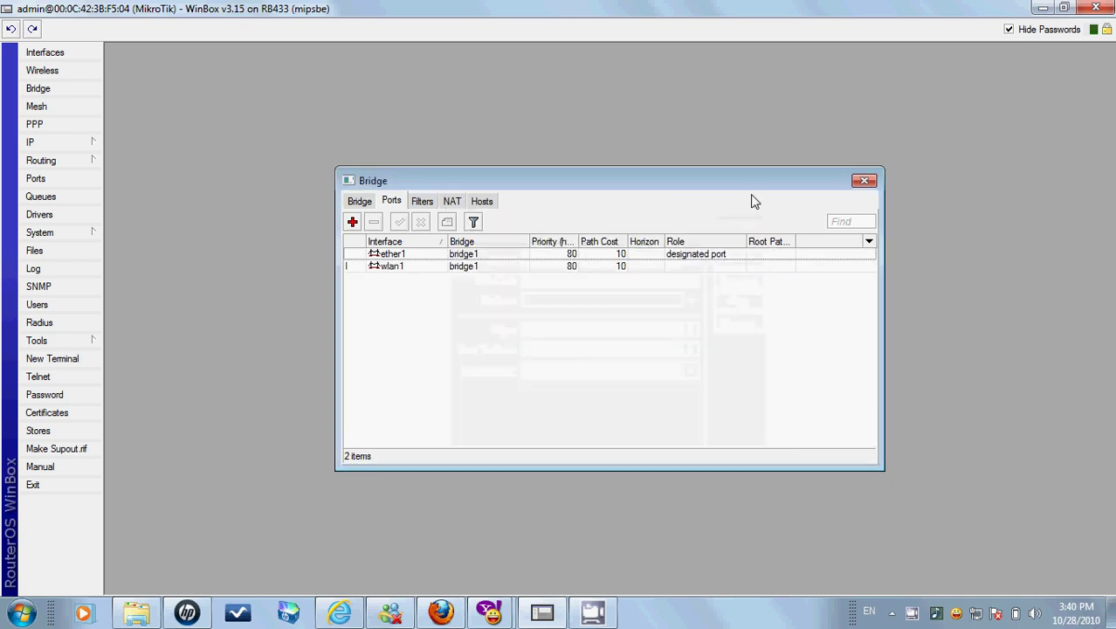
click(863, 180)
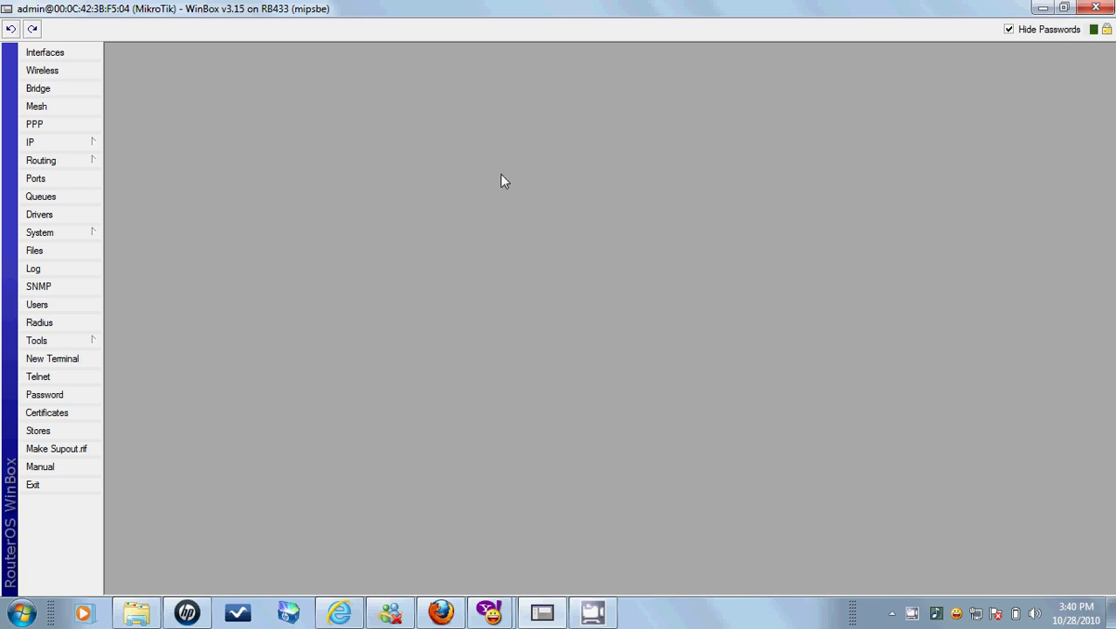
Step: Enable the wlan1 interface in the wireless interface list
click(96, 71)
click(296, 255)
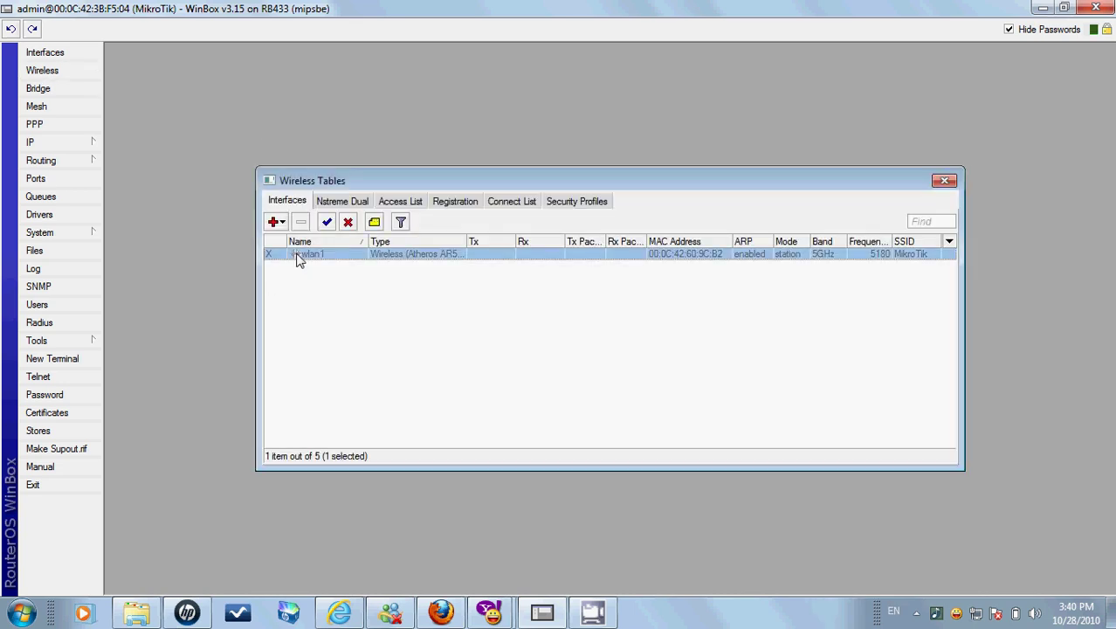
click(326, 221)
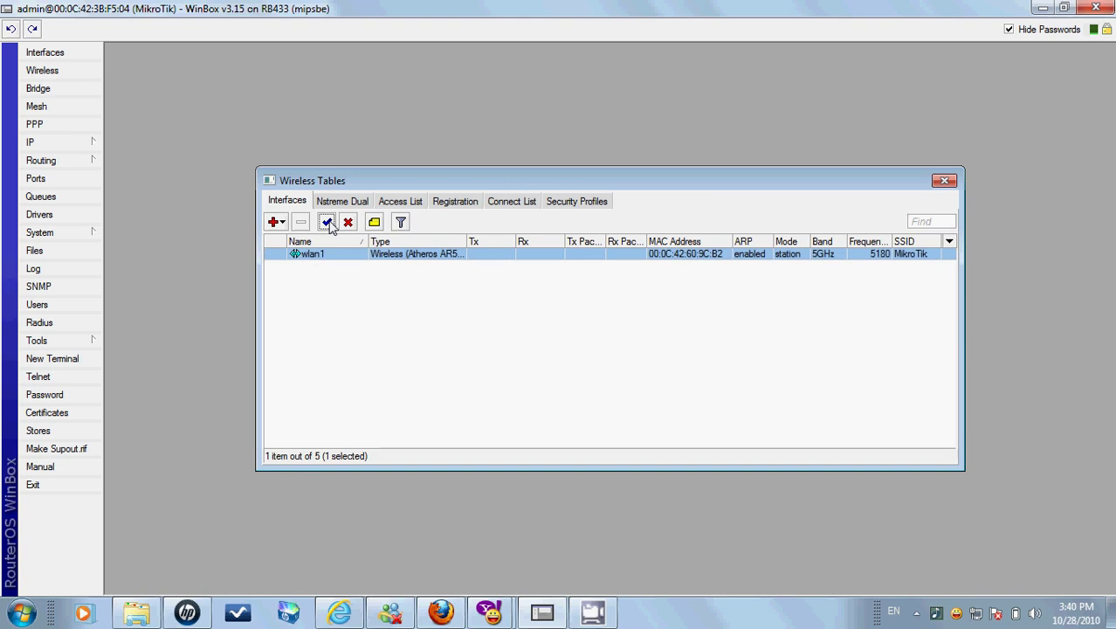
Step: Set the wireless mode of wlan1 to ap bridge and apply the change
double_click(307, 259)
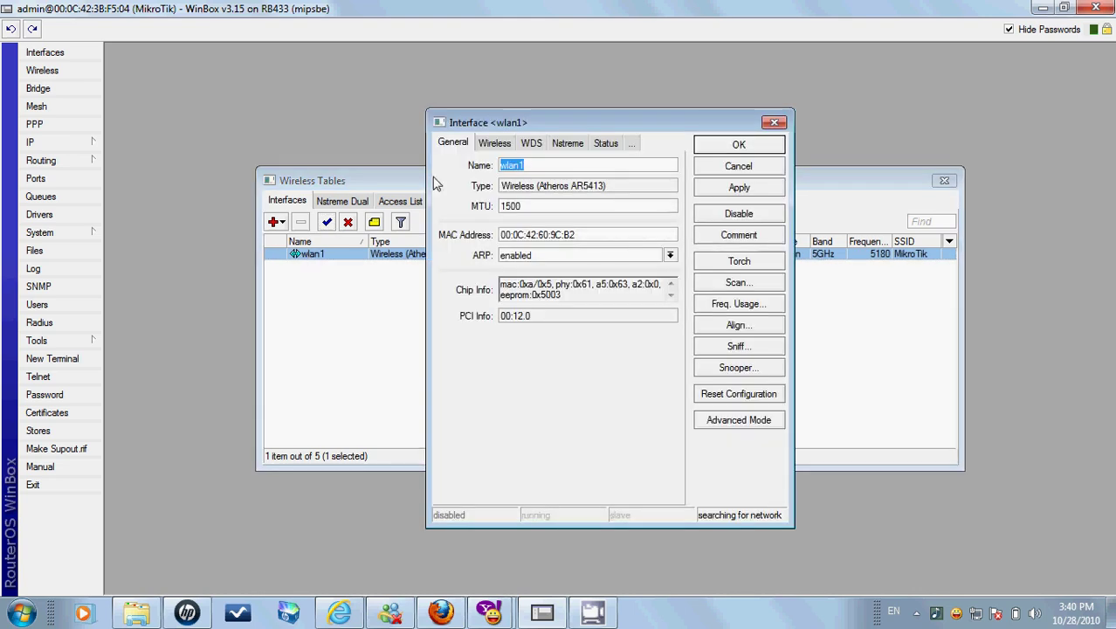
click(504, 146)
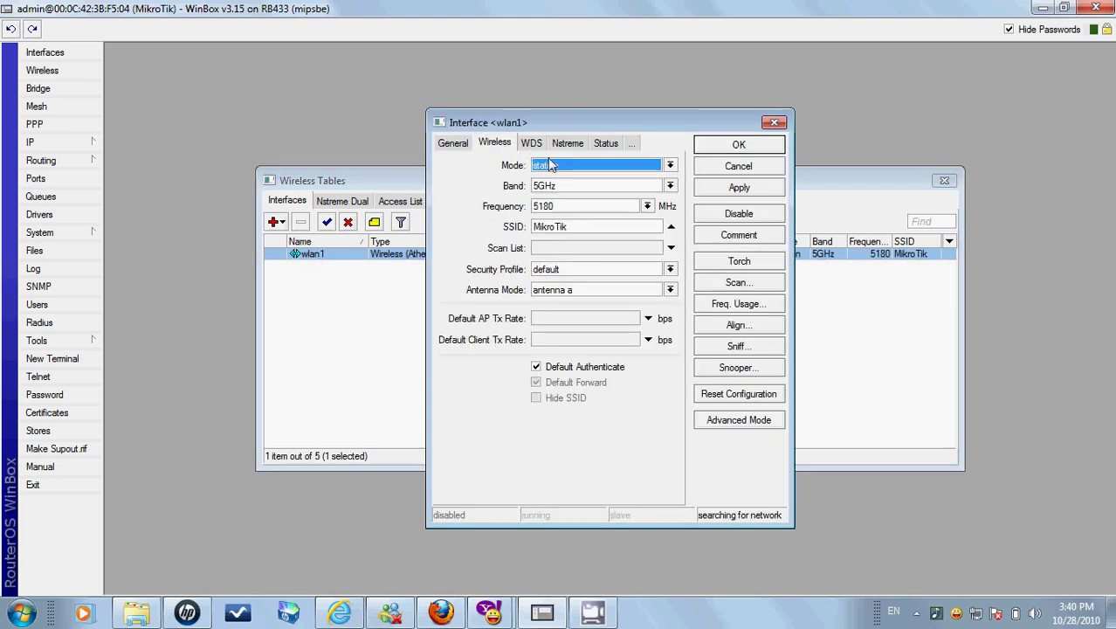
click(606, 166)
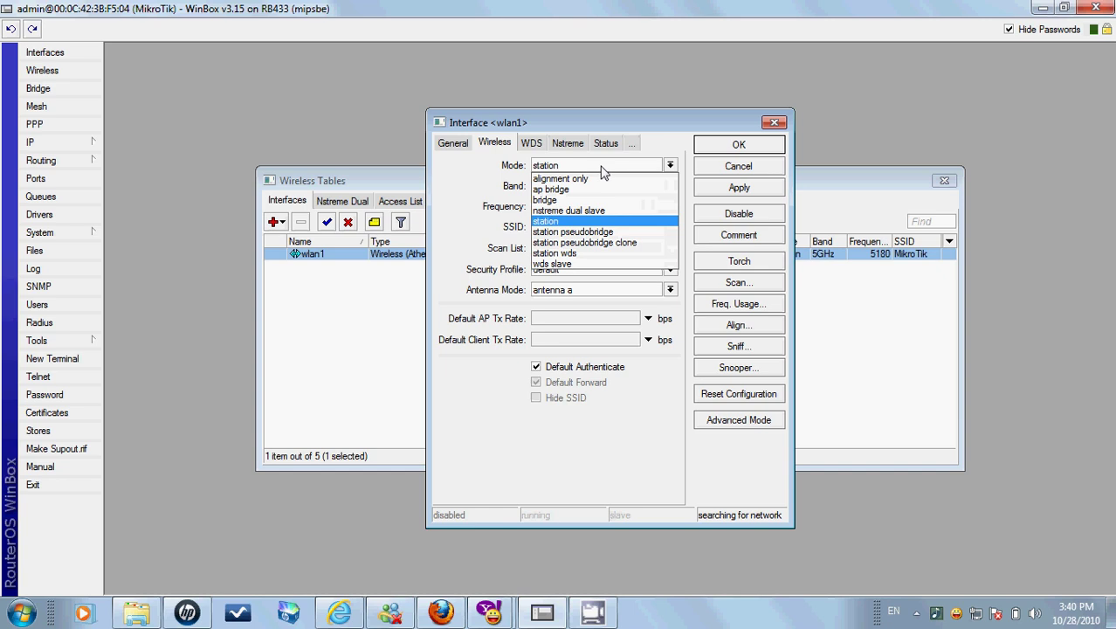
click(590, 190)
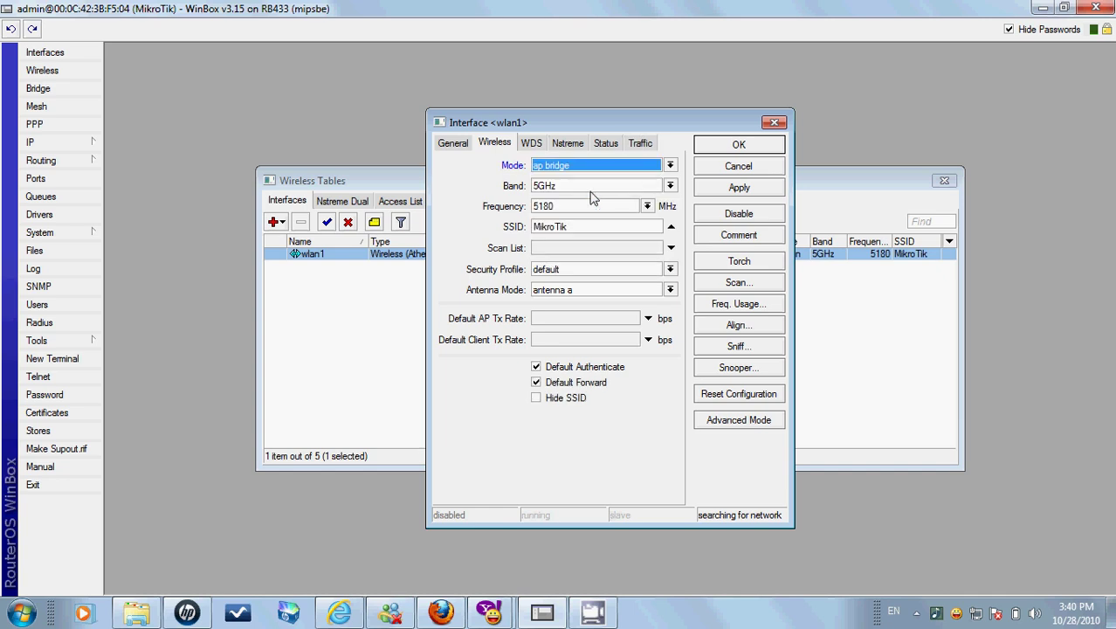
click(752, 186)
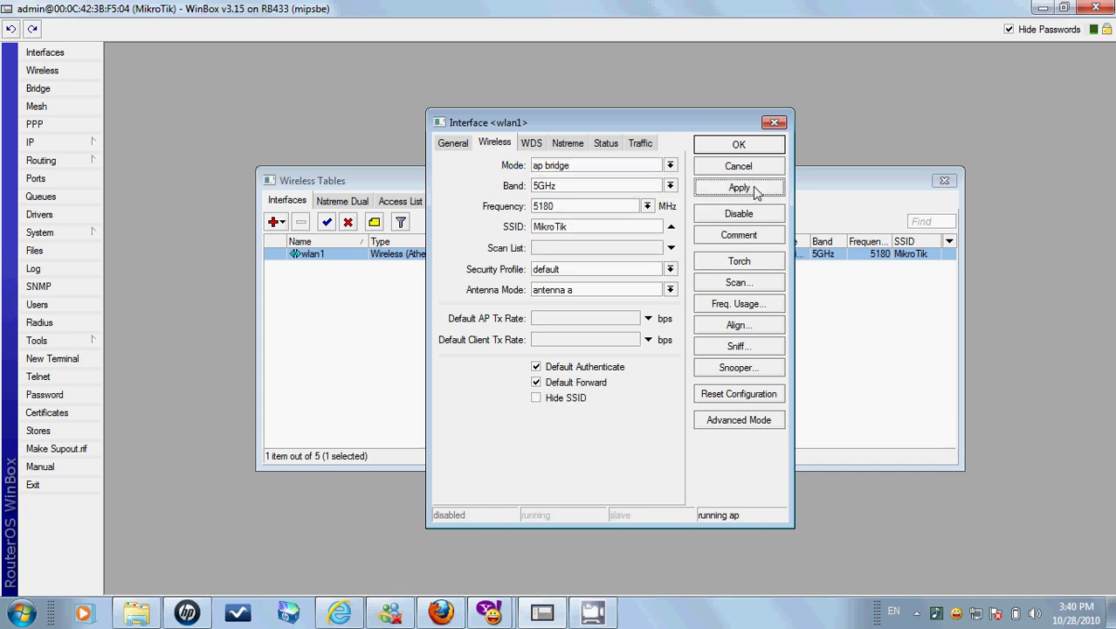
Step: Replace the SSID of wlan1 with gokot_hatiya and apply the change
click(638, 227)
key(BackSpace)
key(BackSpace)
key(BackSpace)
key(BackSpace)
text(gokot_hatiya)
click(716, 190)
Step: Set the WDS mode of wlan1 to dynamic with bridge1 as the default bridge, and apply
click(534, 143)
click(559, 164)
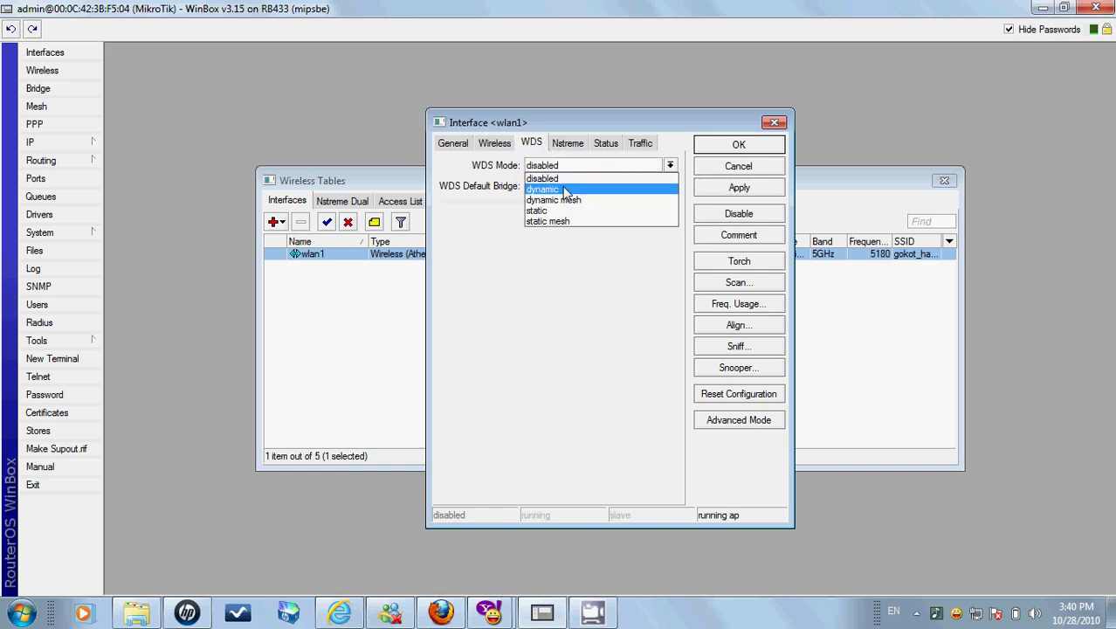
click(564, 190)
click(566, 186)
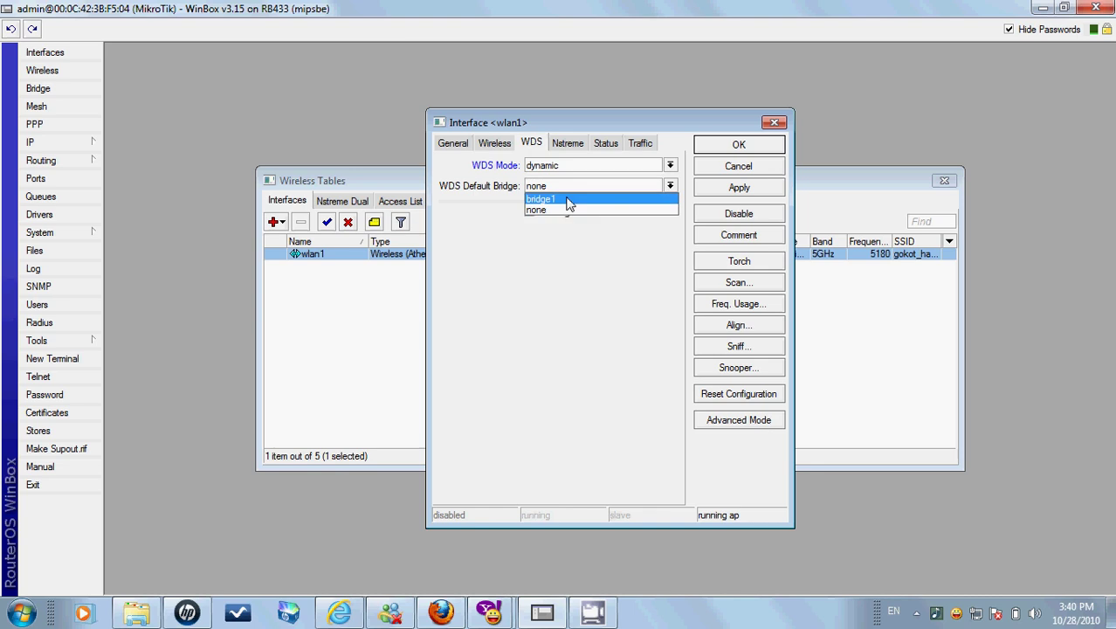
click(541, 199)
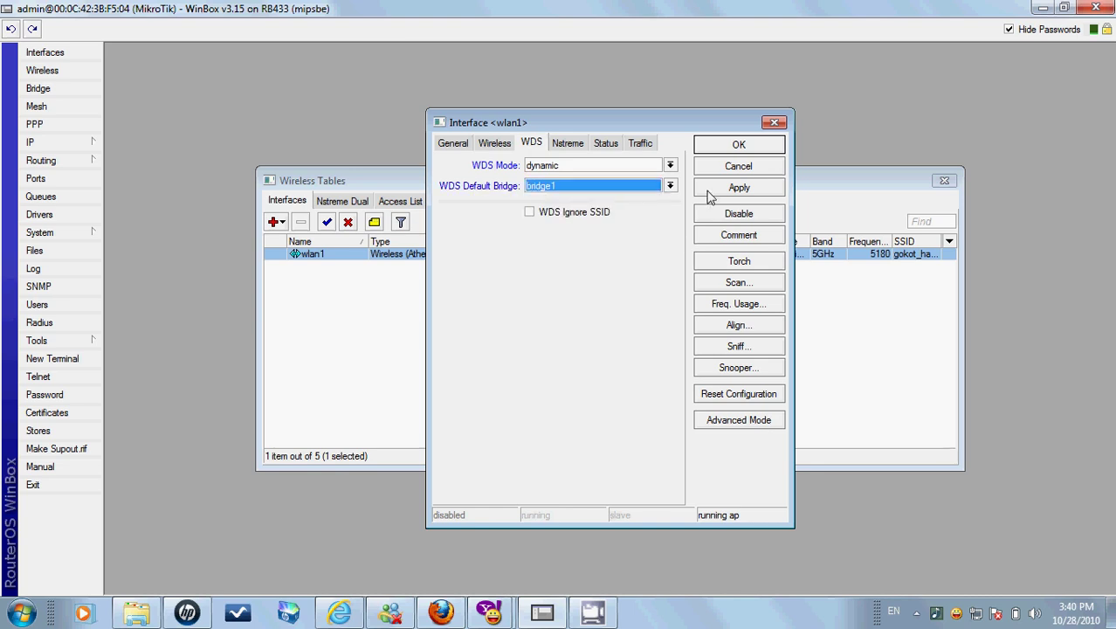
click(709, 194)
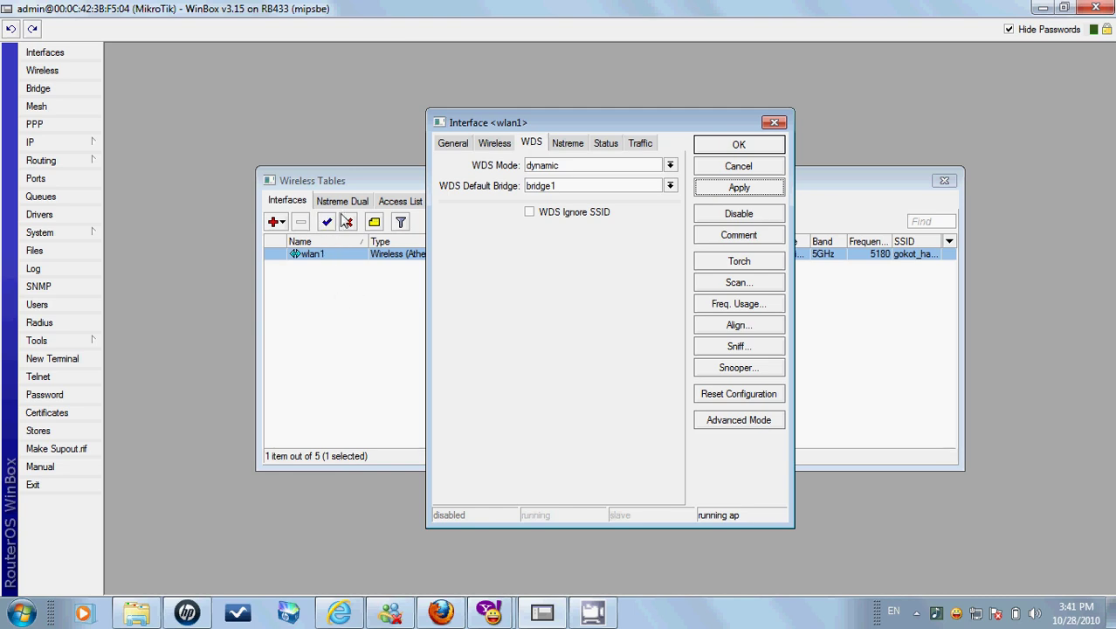
Step: Change the wlan1 SSID to gakot_hatiya and apply it
click(334, 260)
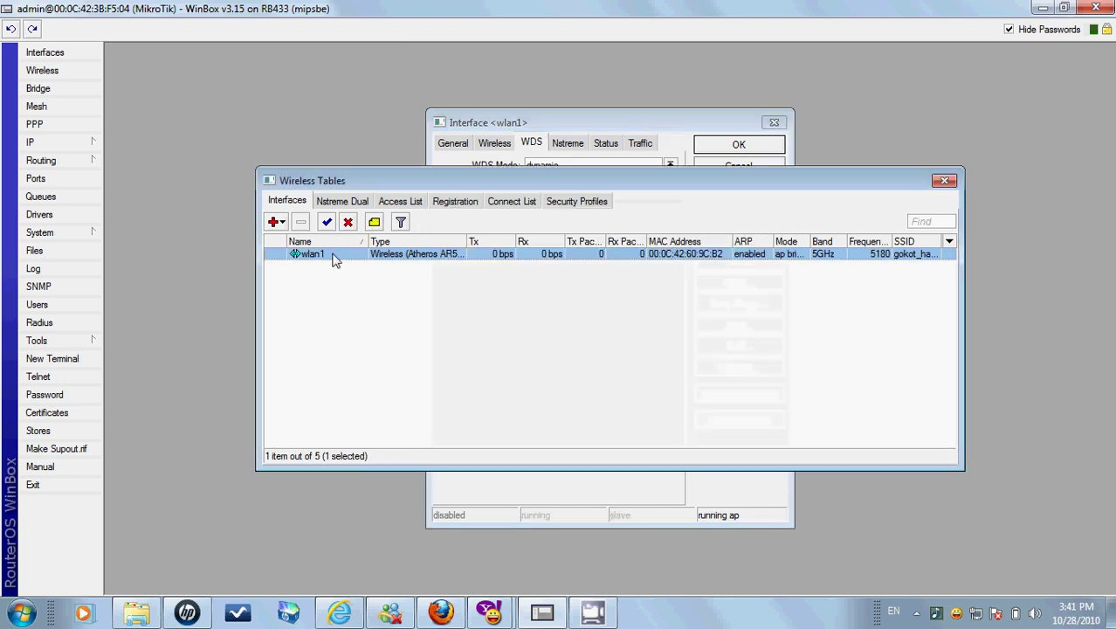
click(492, 146)
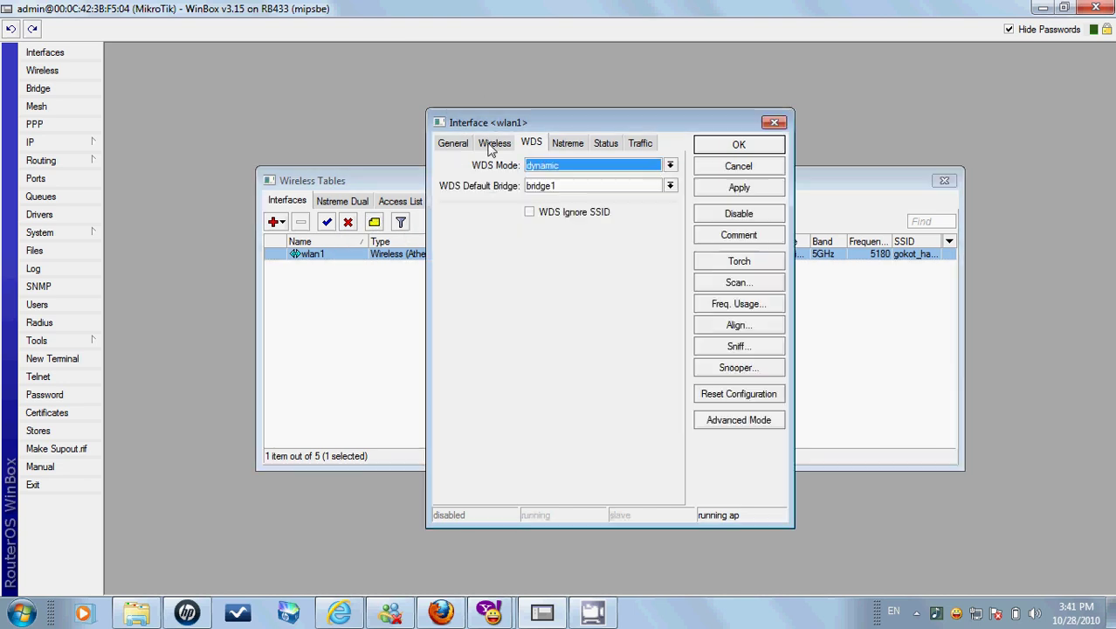
click(492, 146)
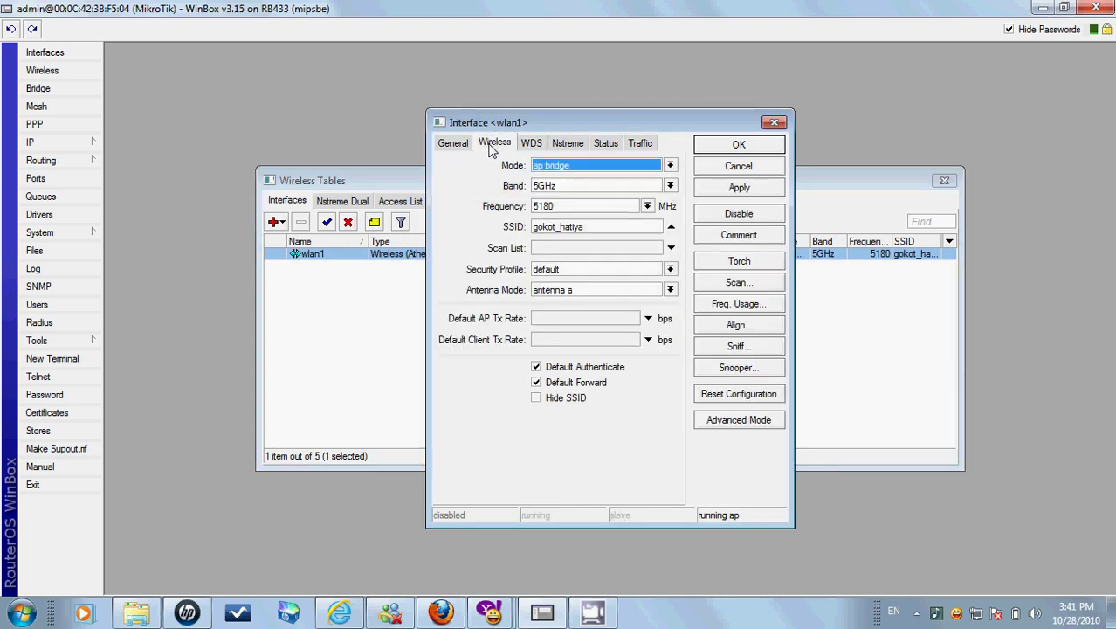
click(540, 226)
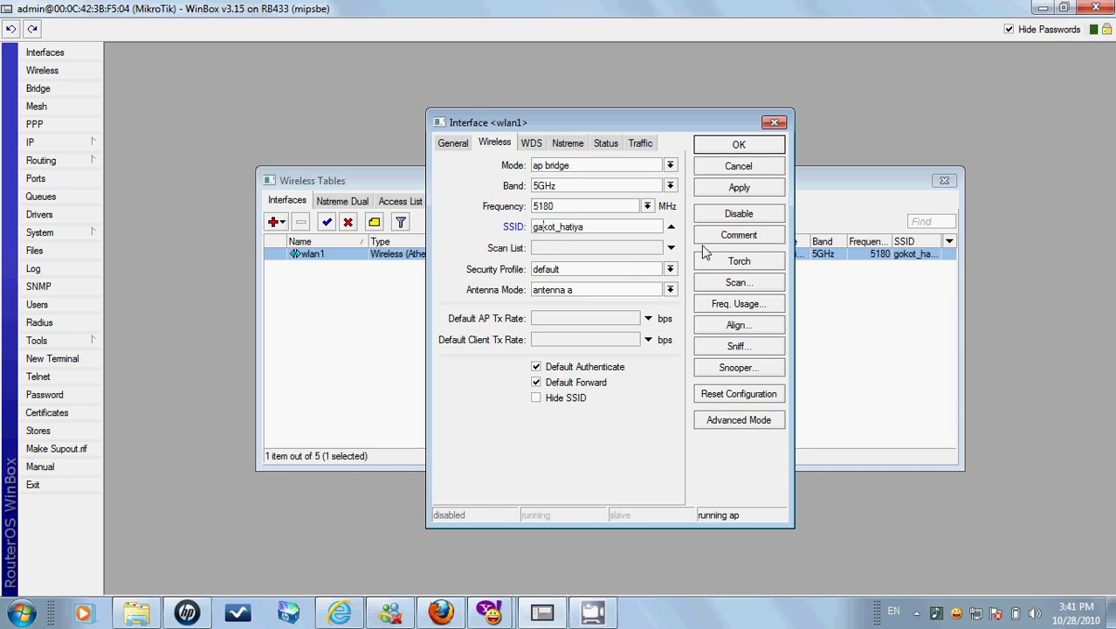
click(739, 191)
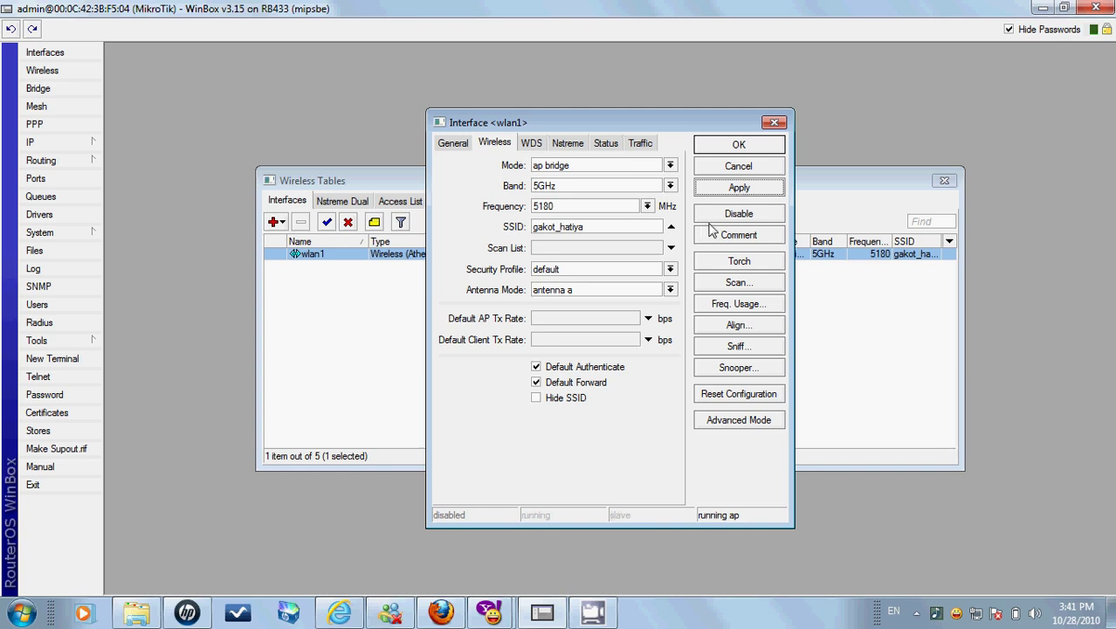
Step: Insert the missing l so the wlan1 SSID reads galkot_hatiya, and apply it
drag(541, 226, 545, 221)
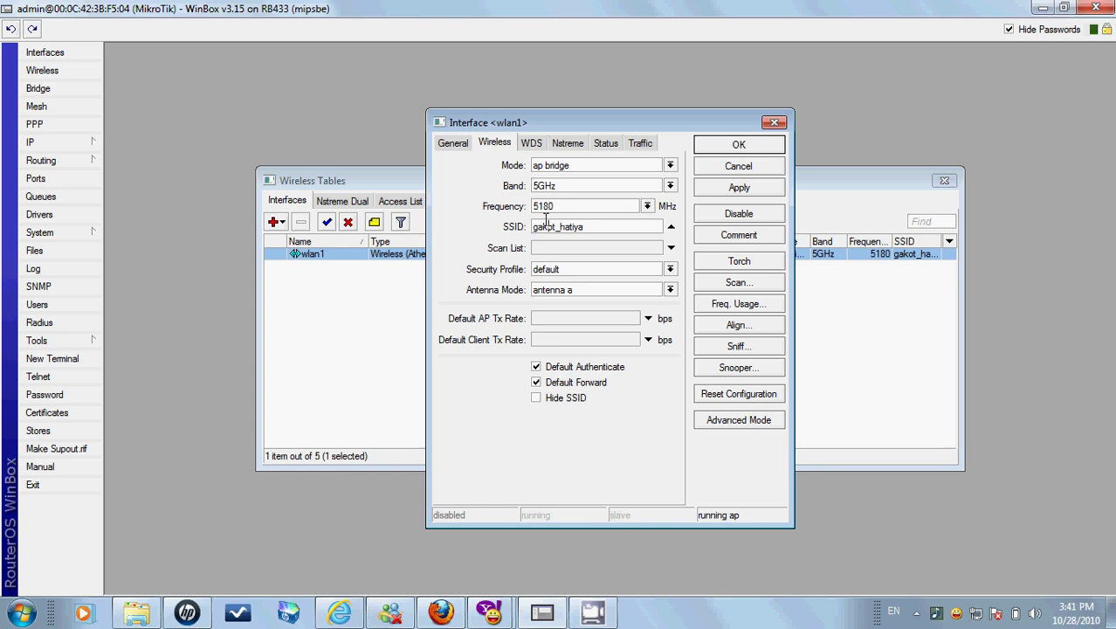
text(l)
click(741, 188)
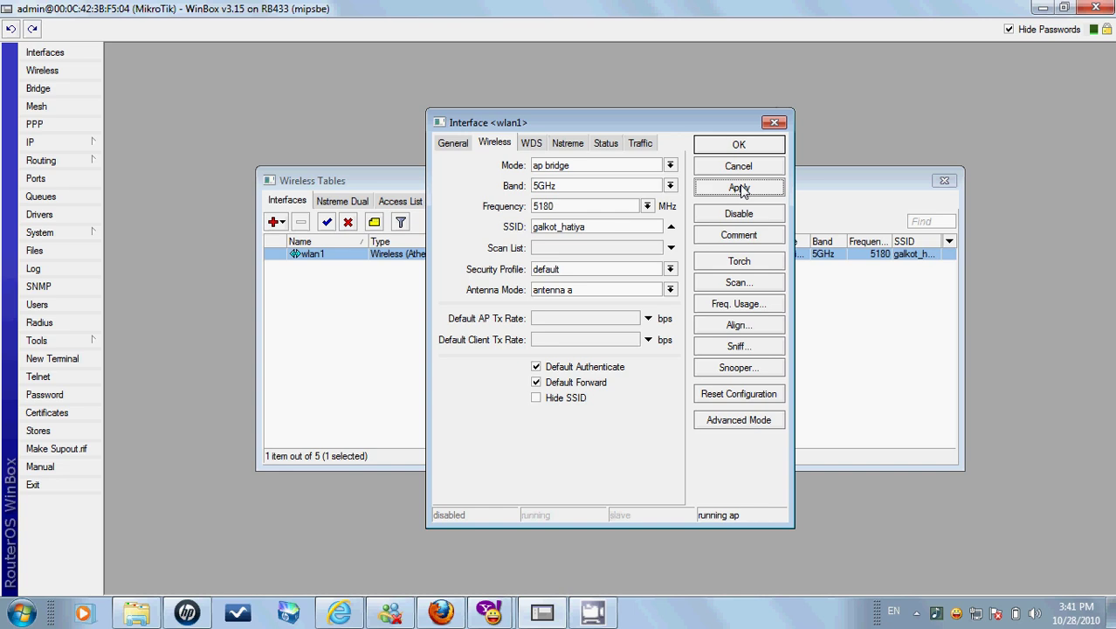
Step: Correct the first vowel of the wlan1 SSID to make it golkot_hatiya, and apply it
click(543, 226)
key(BackSpace)
text(o)
click(739, 190)
Step: Enable Nstreme on wlan1 and apply it, and turn Nstreme off again with the change applied
click(581, 144)
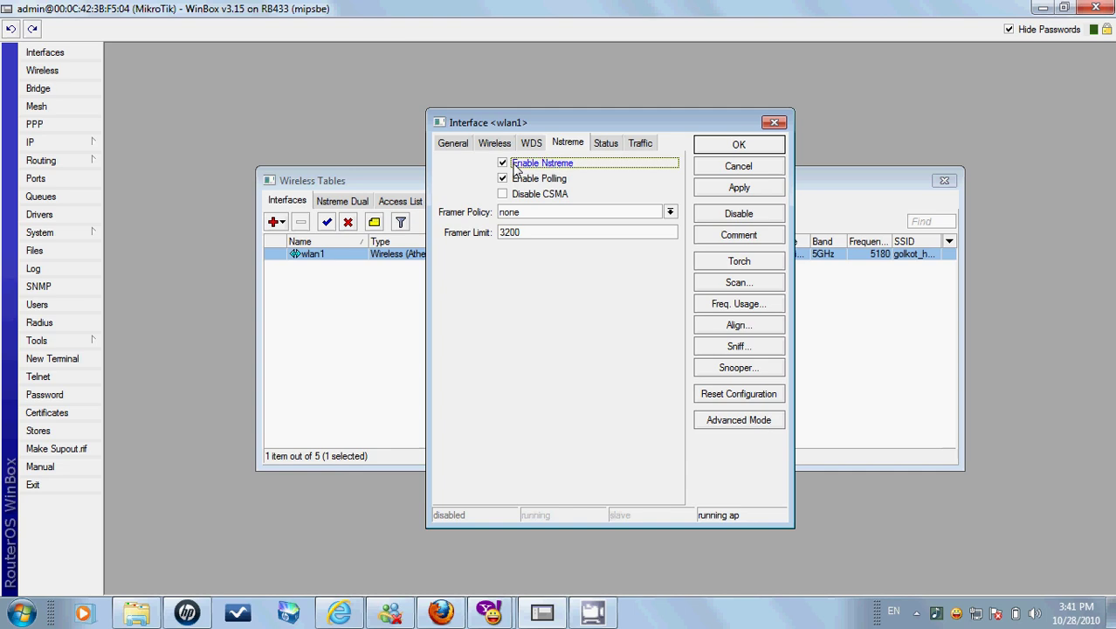
click(728, 193)
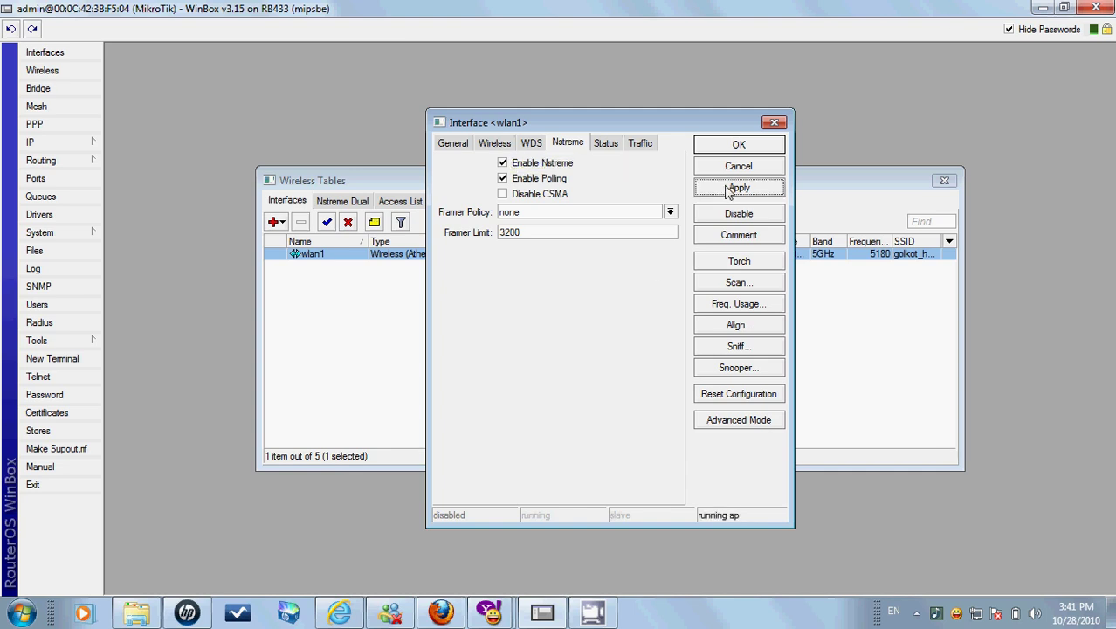
click(505, 166)
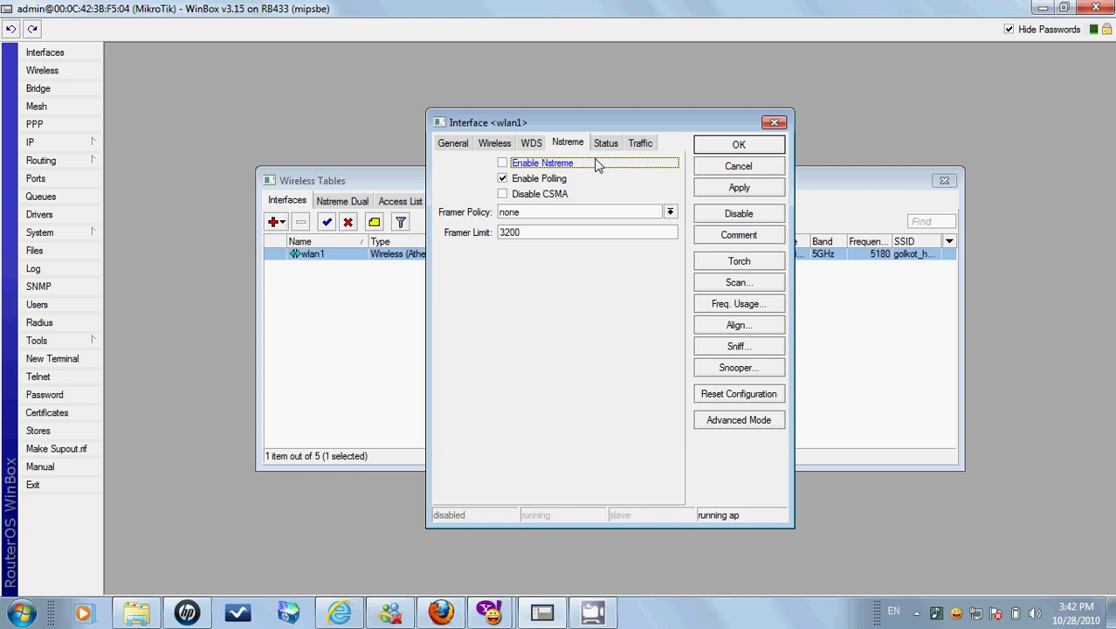
click(532, 145)
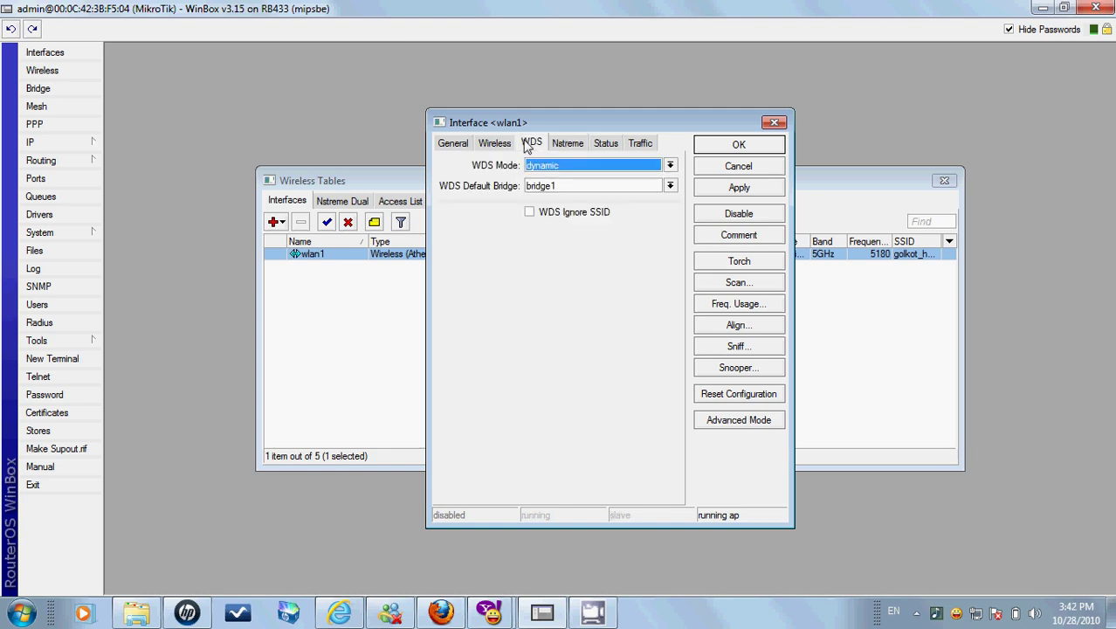
click(708, 194)
Step: Review wlan1's Nstreme, status, traffic, general and wireless settings, including the list of available frequencies
click(578, 146)
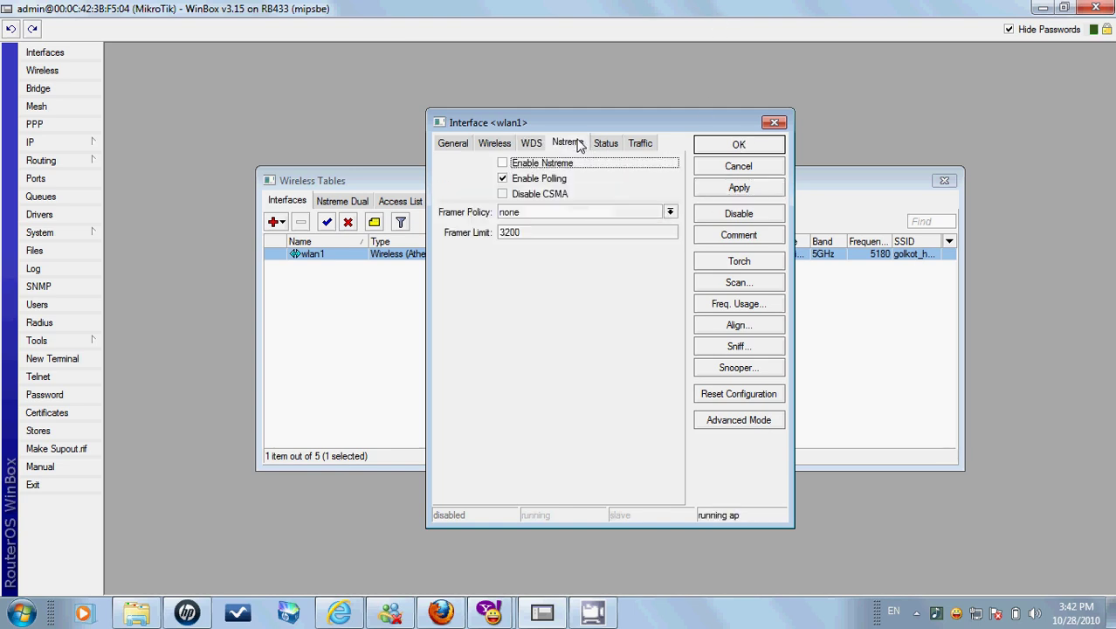
click(605, 144)
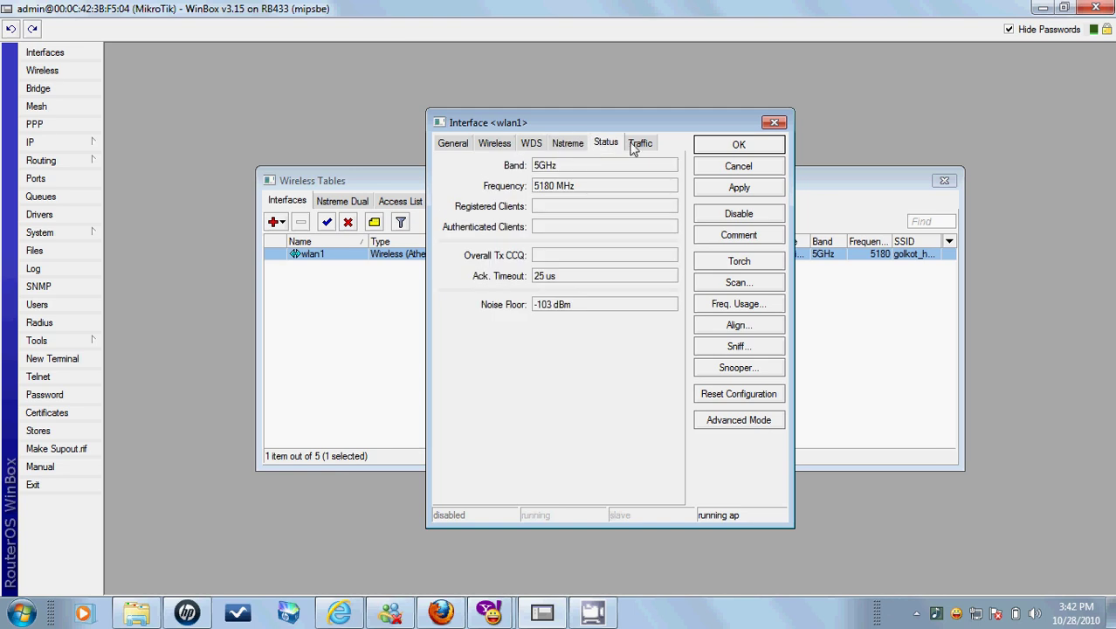
click(636, 146)
click(454, 145)
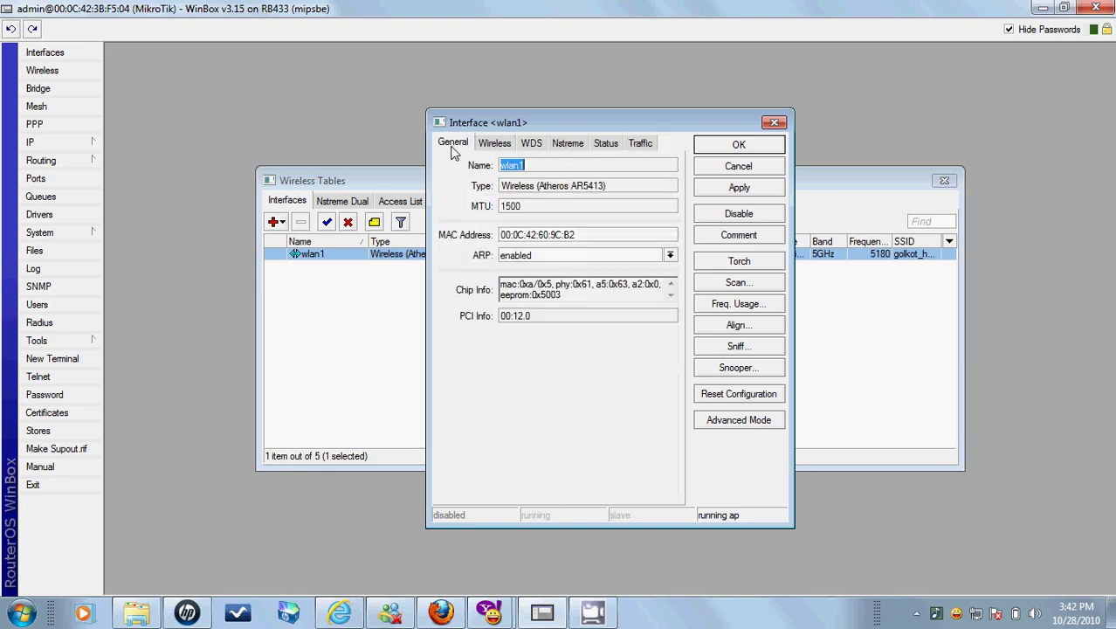
click(498, 146)
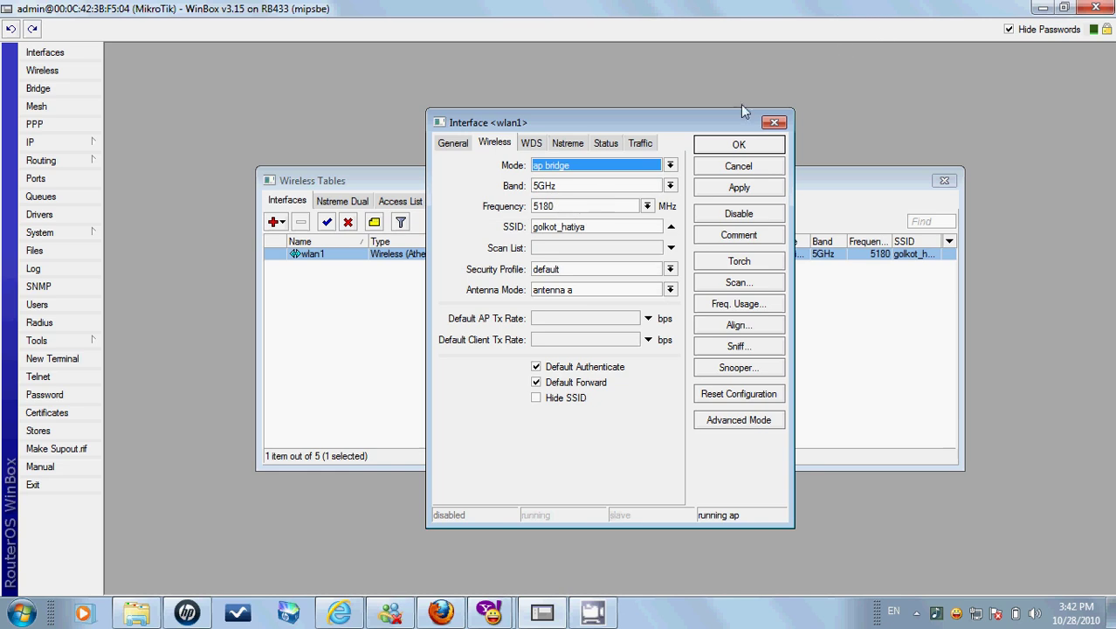
click(646, 207)
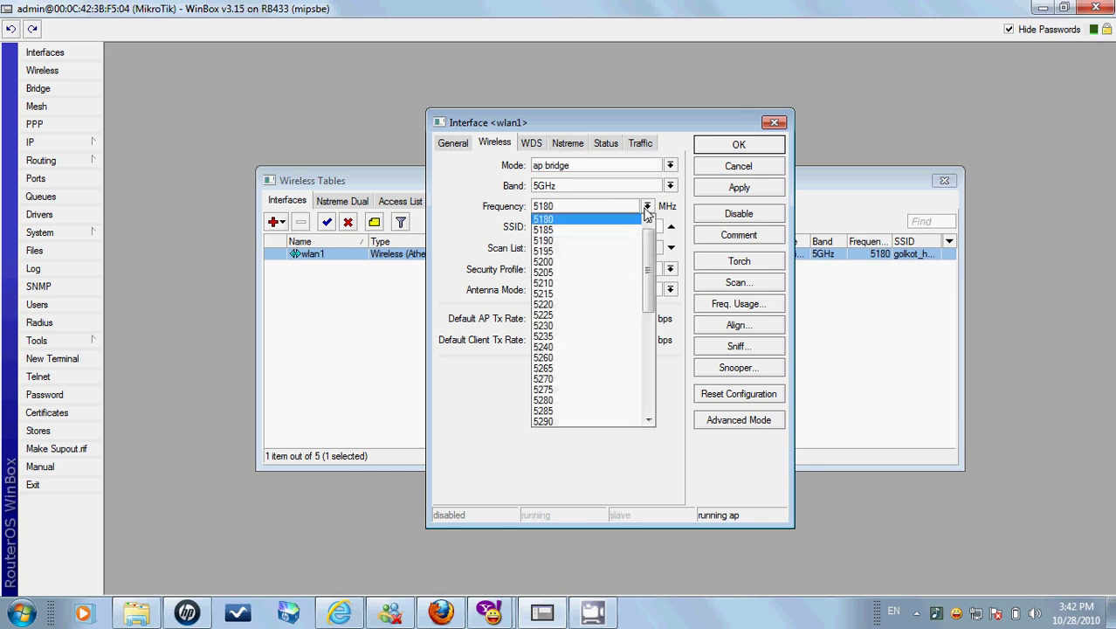
click(647, 214)
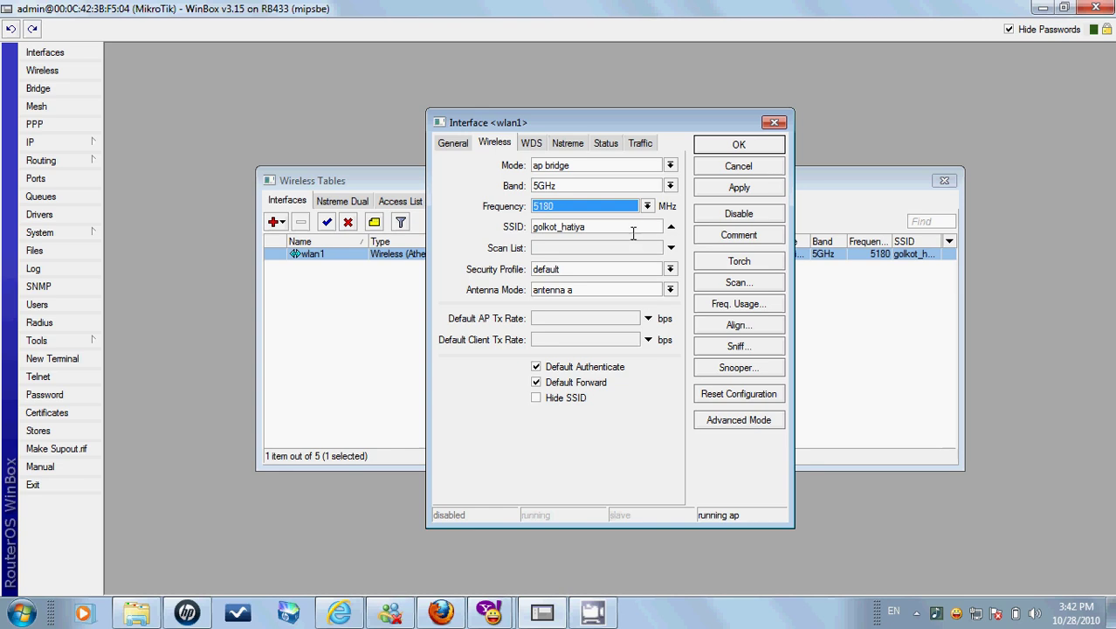
Step: Change the wlan1 SSID to syala_ap and apply it, and change it again to syala_hatiya with the change applied
drag(635, 229, 529, 247)
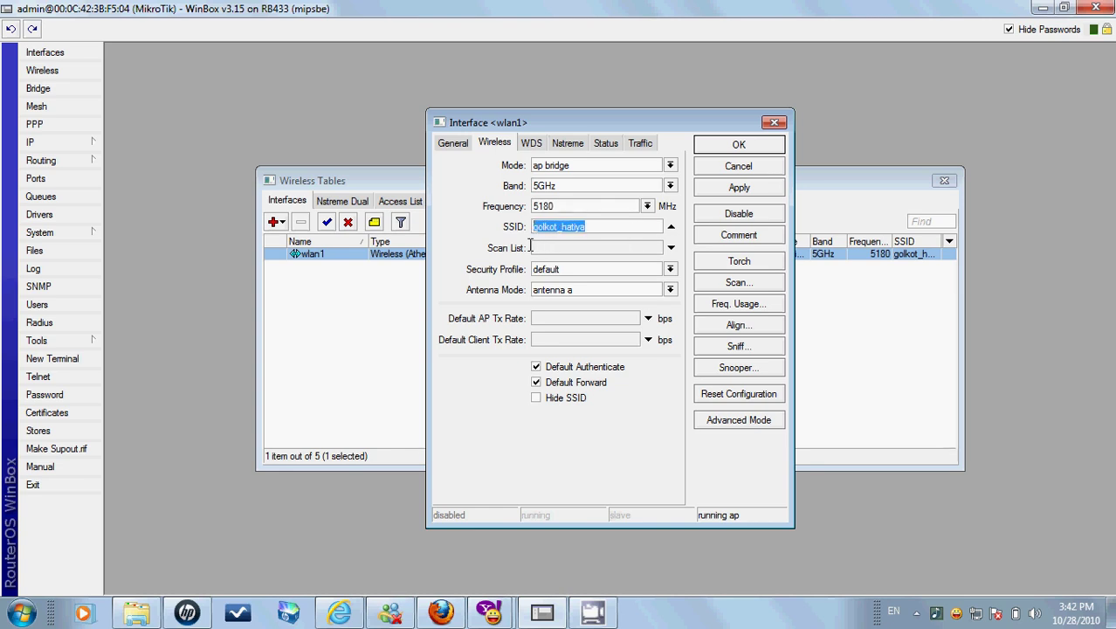
text(syala_ap)
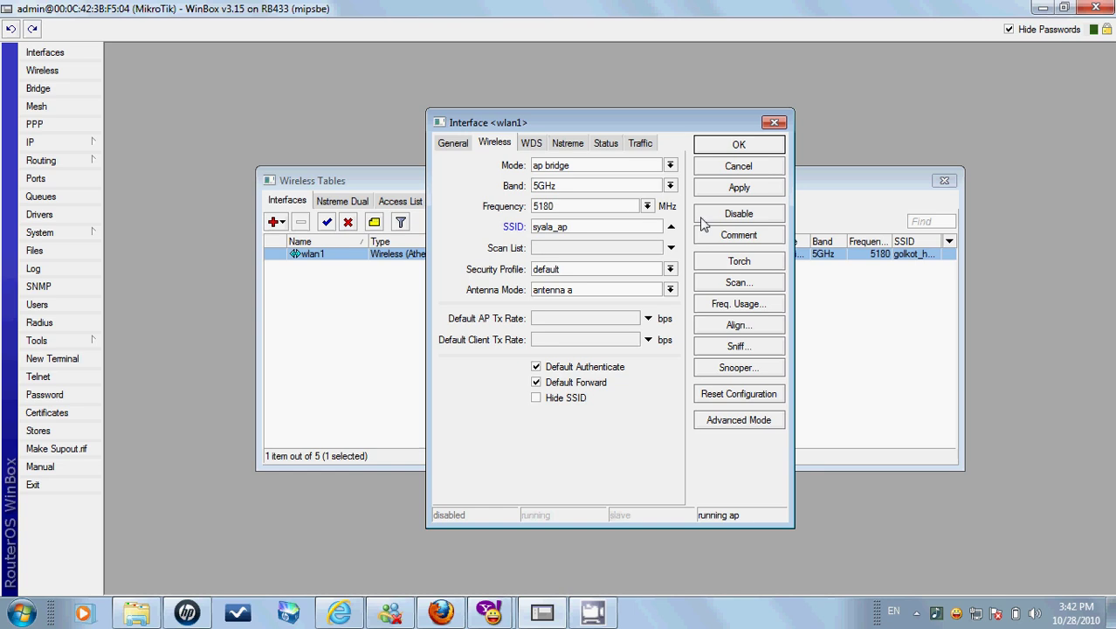
click(731, 187)
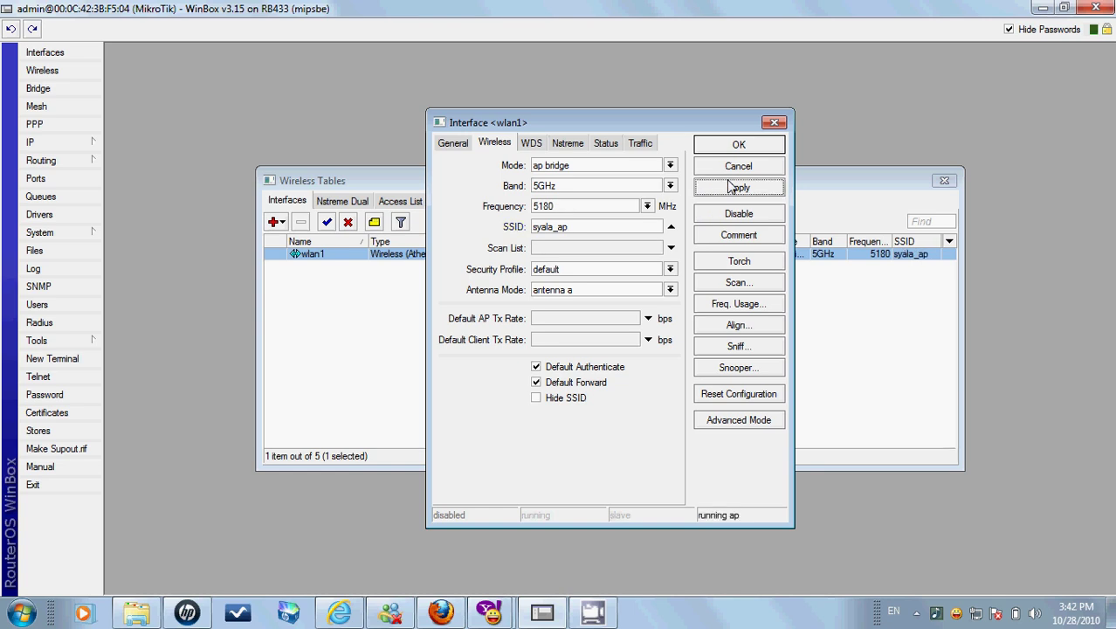
click(621, 226)
click(730, 188)
Step: Examine wlan1's WDS, Nstreme, status and traffic details, and return to its wireless settings
click(531, 144)
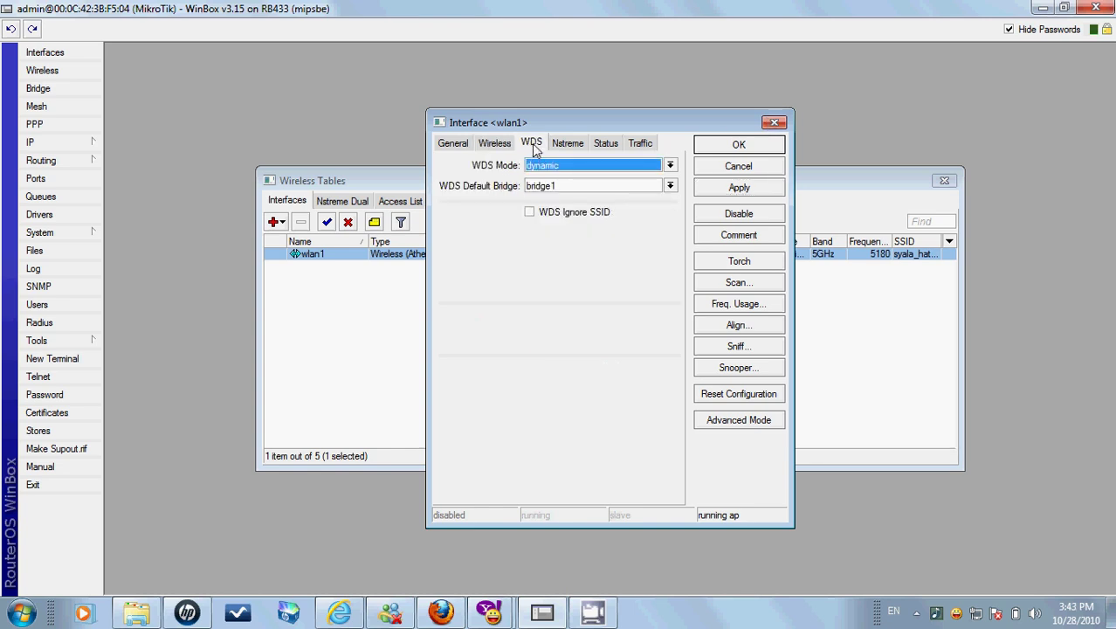
click(565, 142)
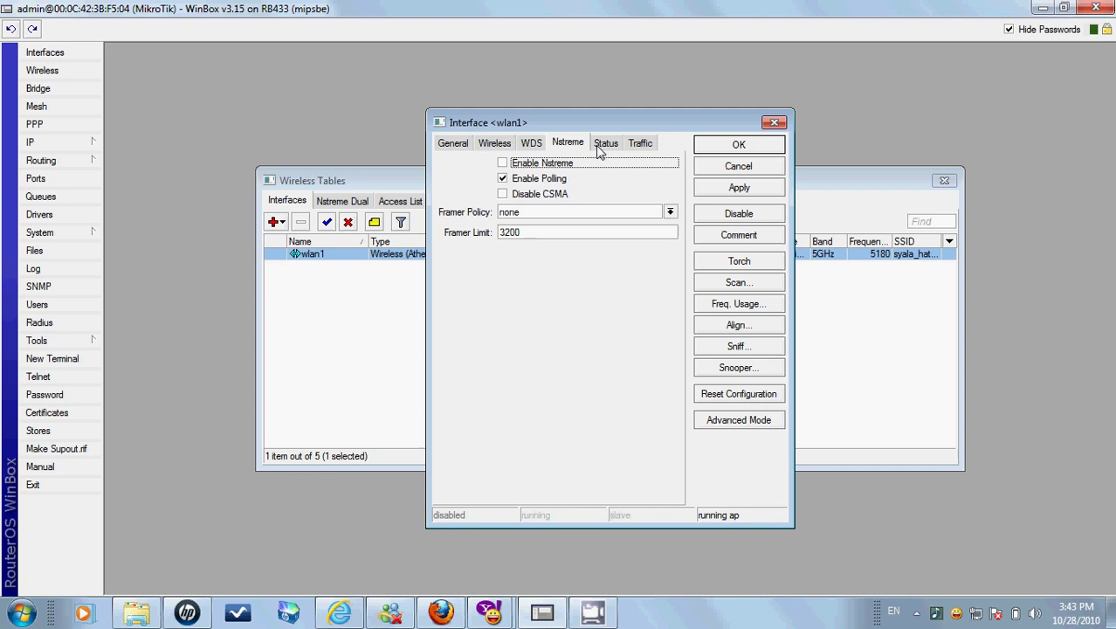
click(601, 149)
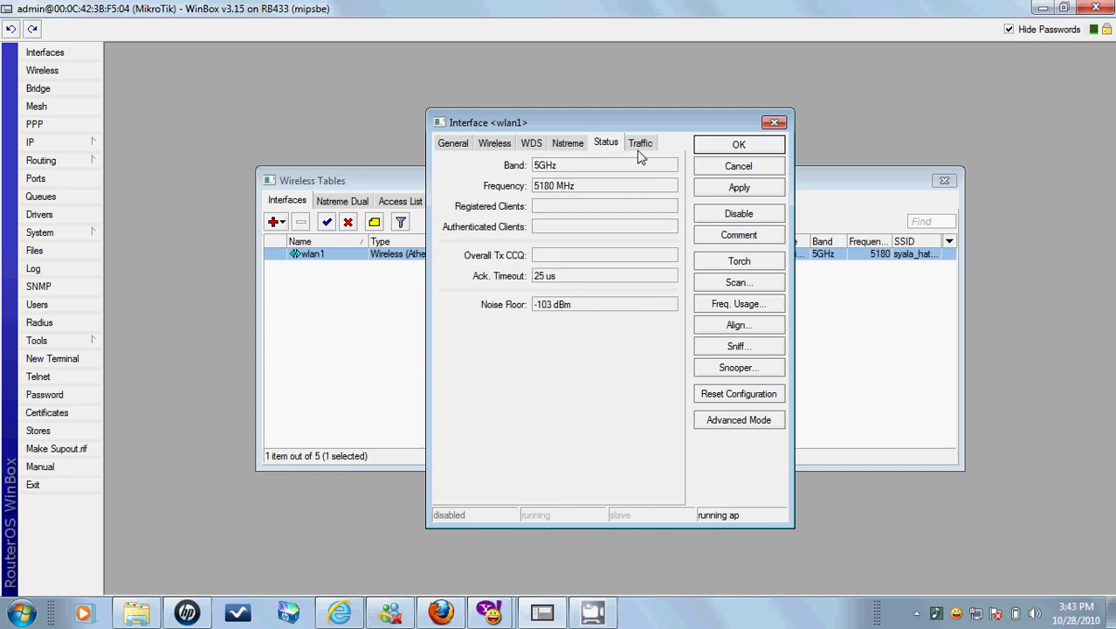
click(641, 145)
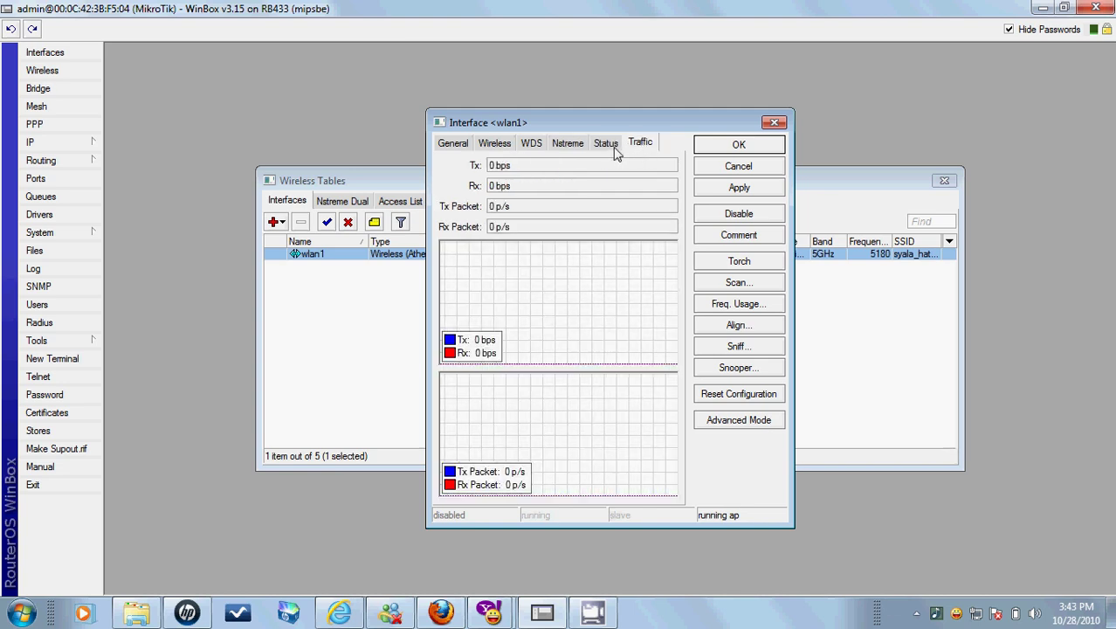
click(603, 147)
click(578, 146)
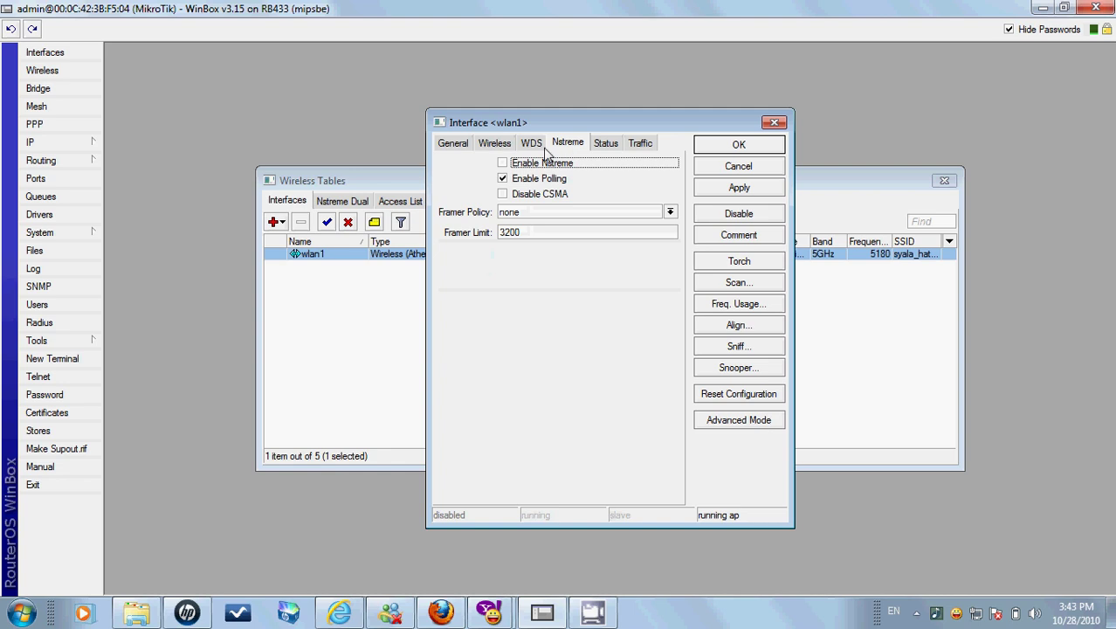
click(534, 146)
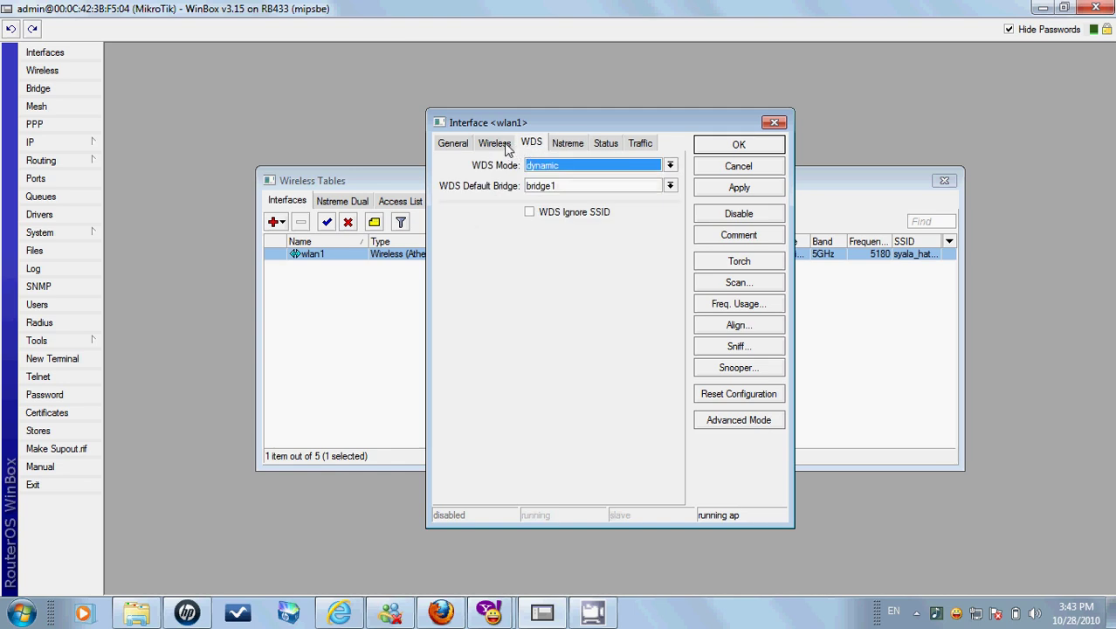
click(496, 144)
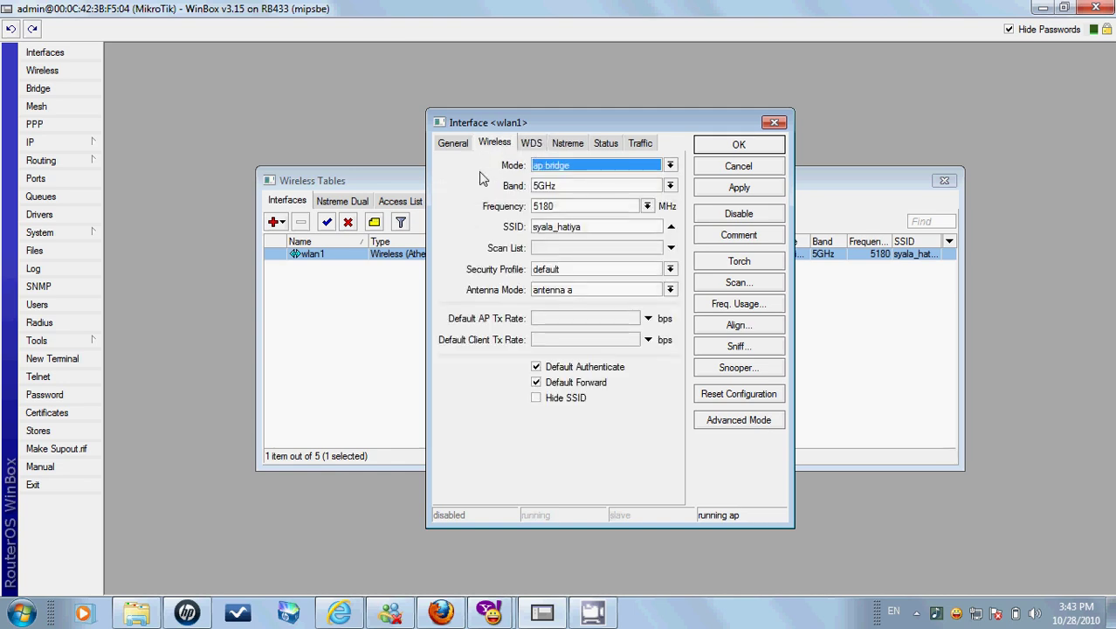
Step: Replace the first part of the wlan1 SSID to make it golkot_hatiya, and apply it
click(576, 229)
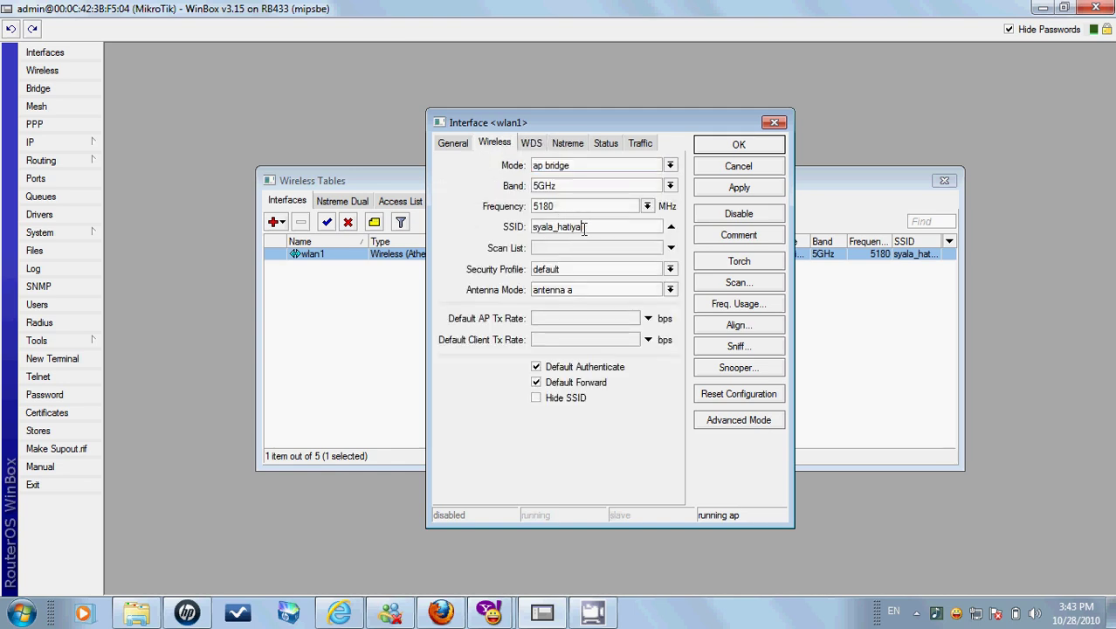
drag(585, 227, 522, 227)
click(548, 227)
text(golkot)
click(739, 189)
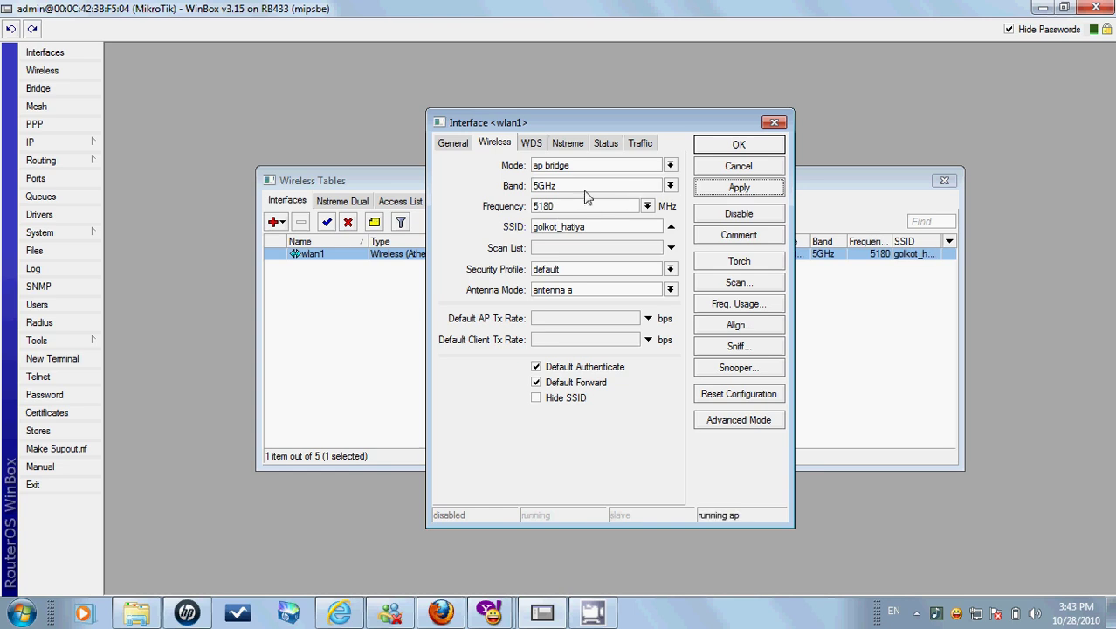
Step: Check wlan1's WDS, Nstreme, status, traffic and wireless settings once more, and reapply the configuration
click(532, 144)
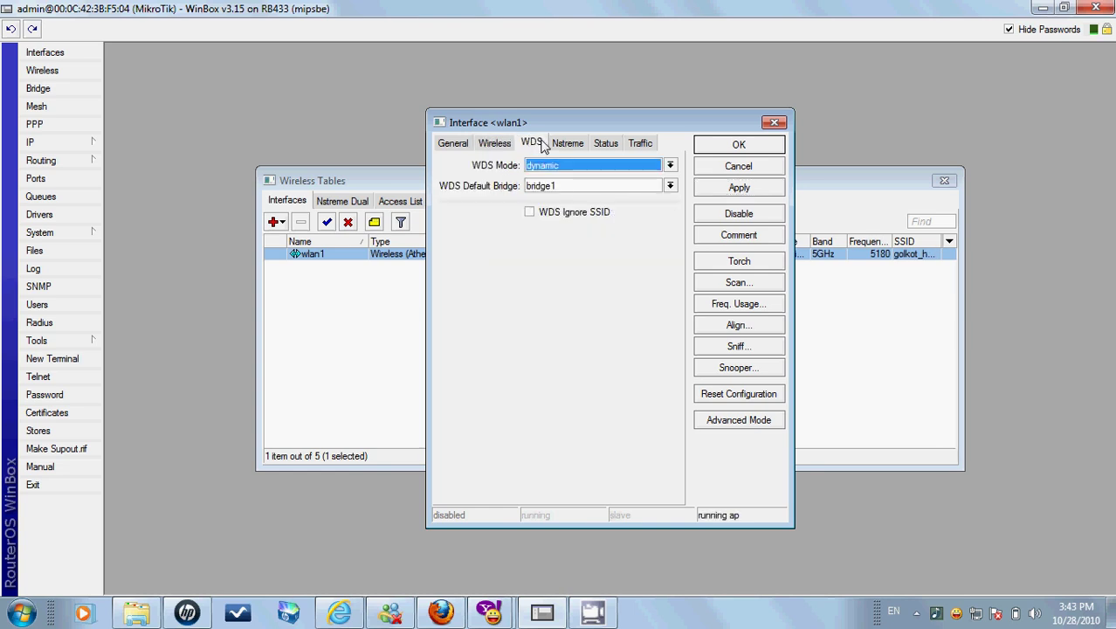
click(560, 144)
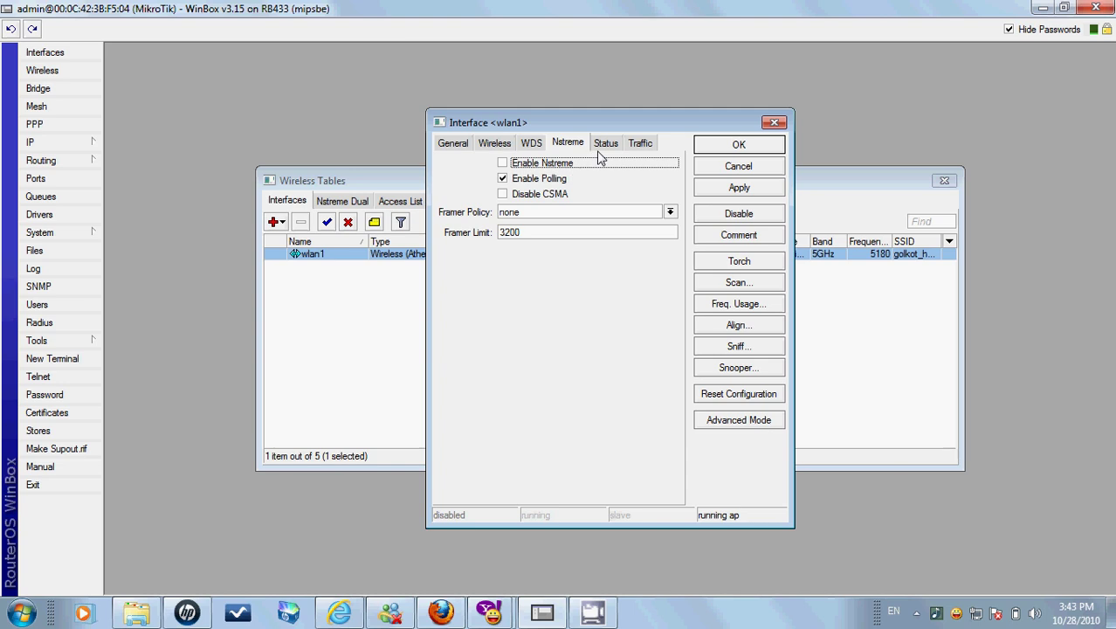
click(606, 145)
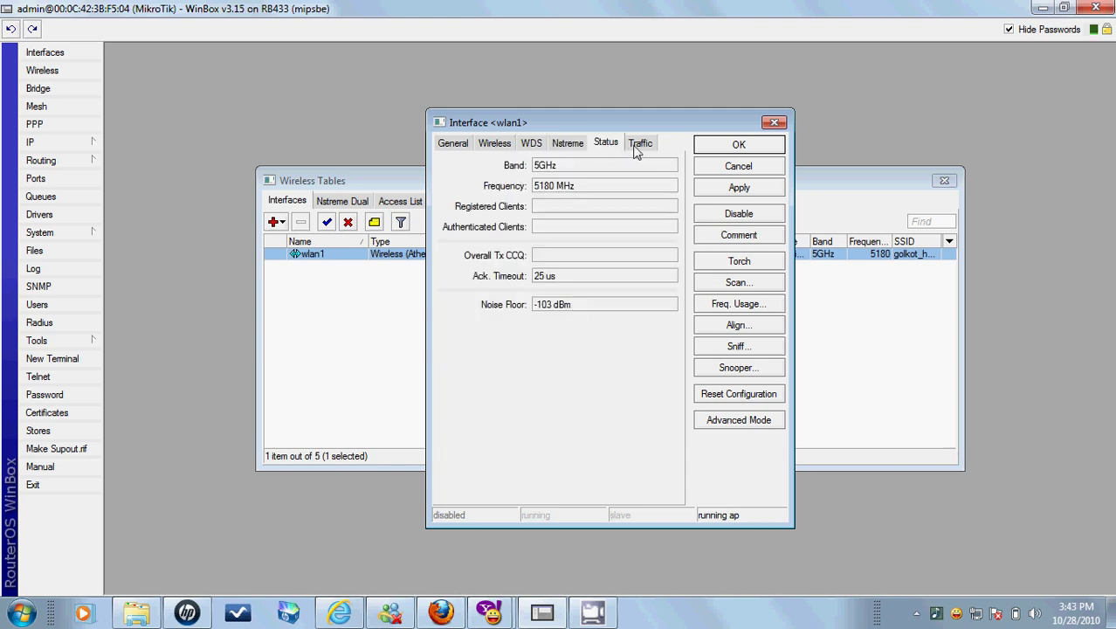
click(638, 145)
click(490, 145)
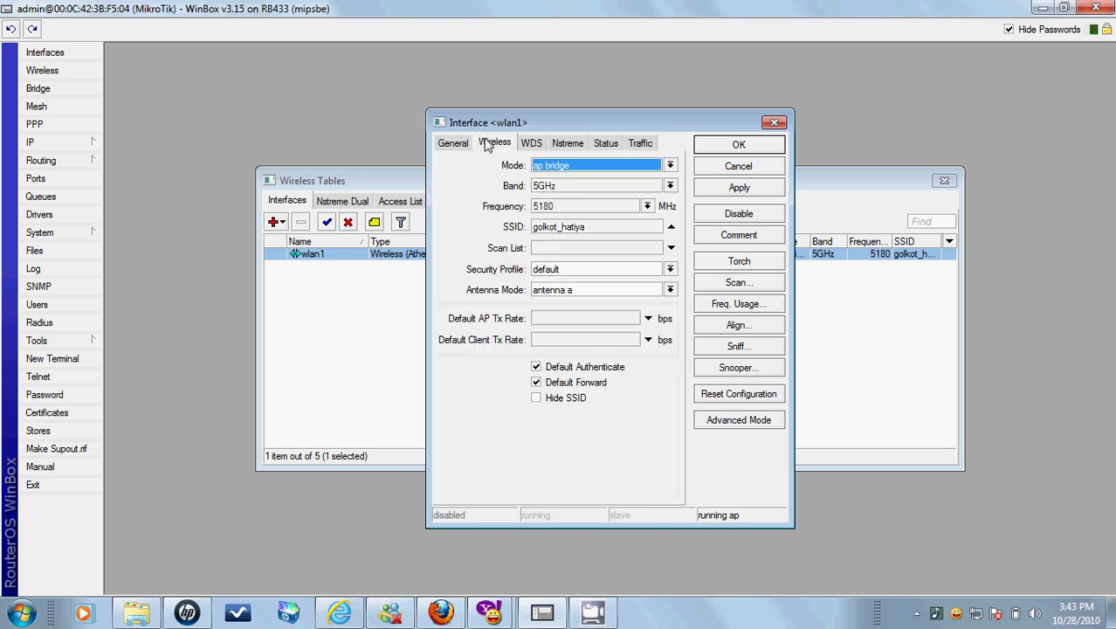
click(563, 206)
click(561, 212)
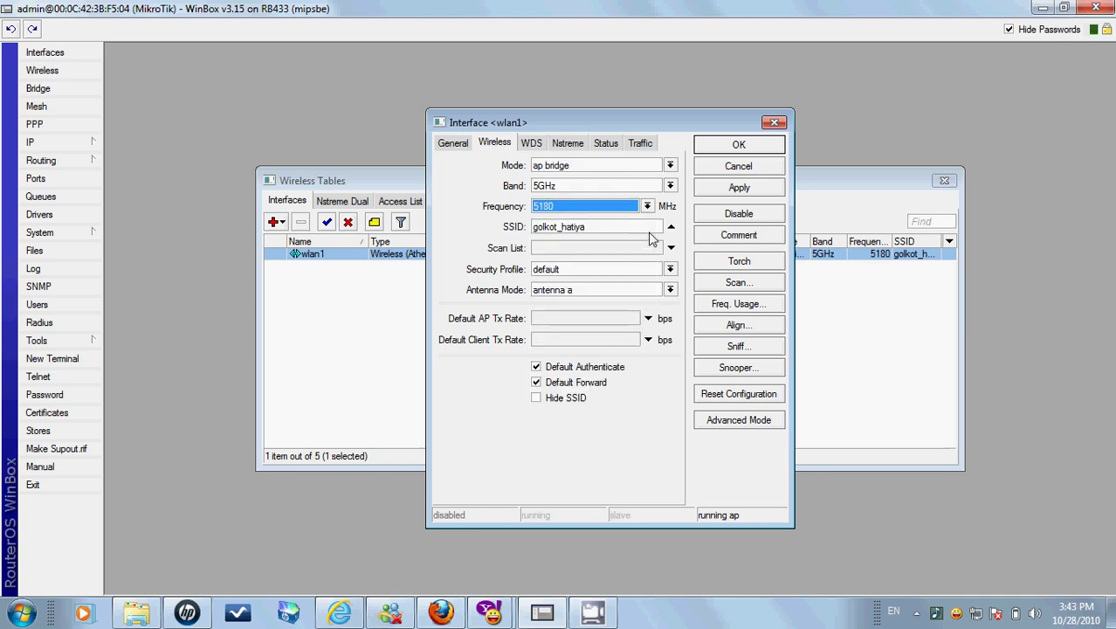
click(728, 187)
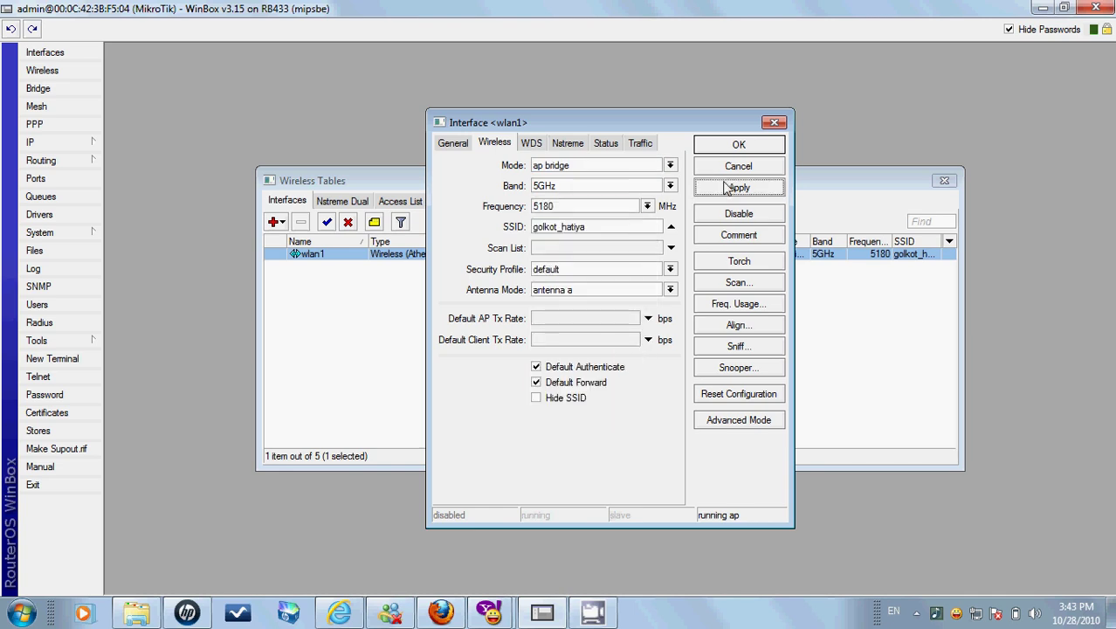
Step: Set the wlan1 frequency to 5185 MHz and apply it
click(647, 206)
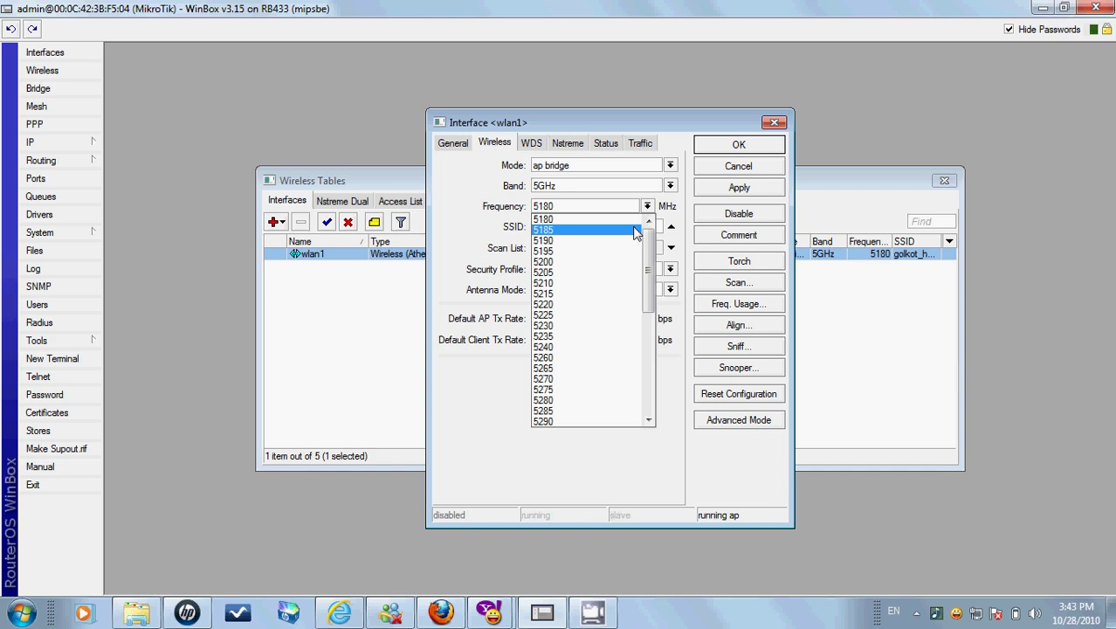
click(635, 229)
click(724, 187)
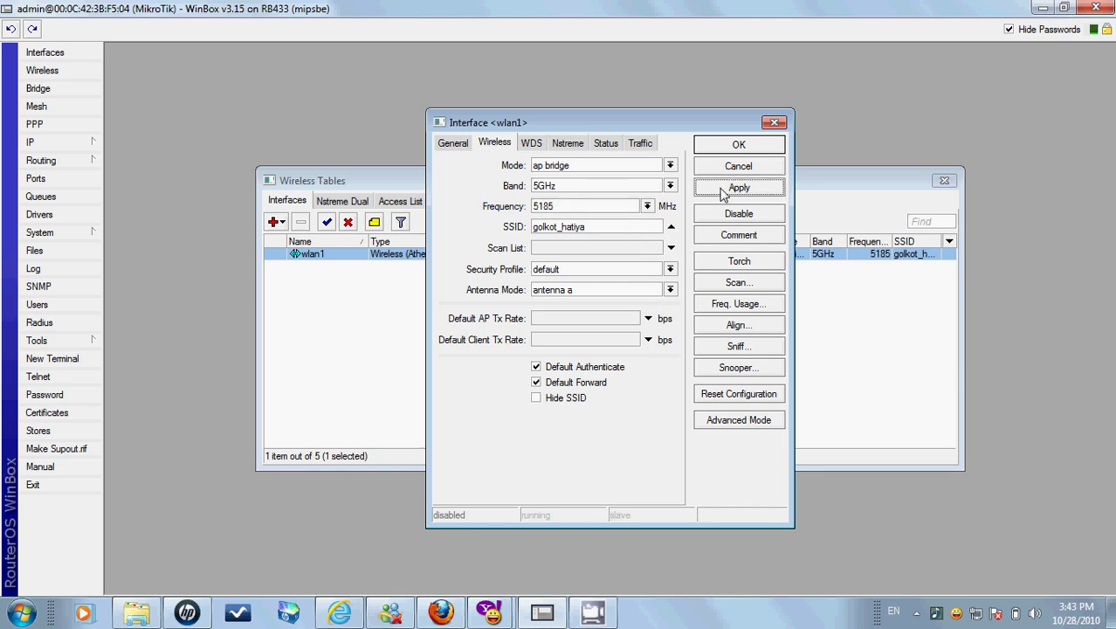
Step: Set the wlan1 frequency to 5190 MHz and apply it
click(630, 209)
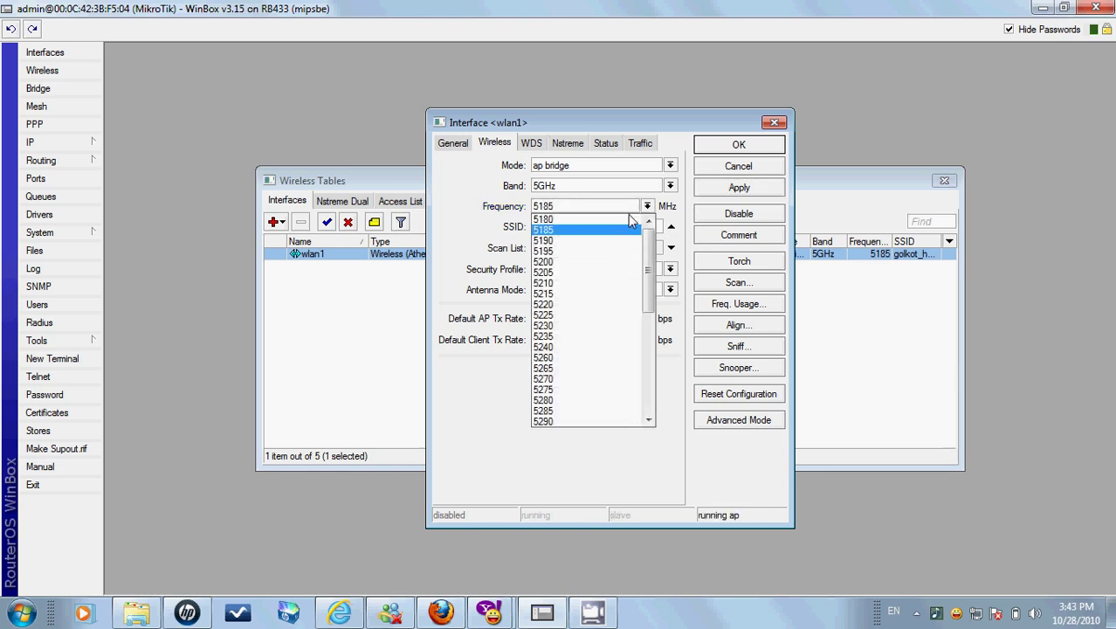
click(619, 244)
click(724, 189)
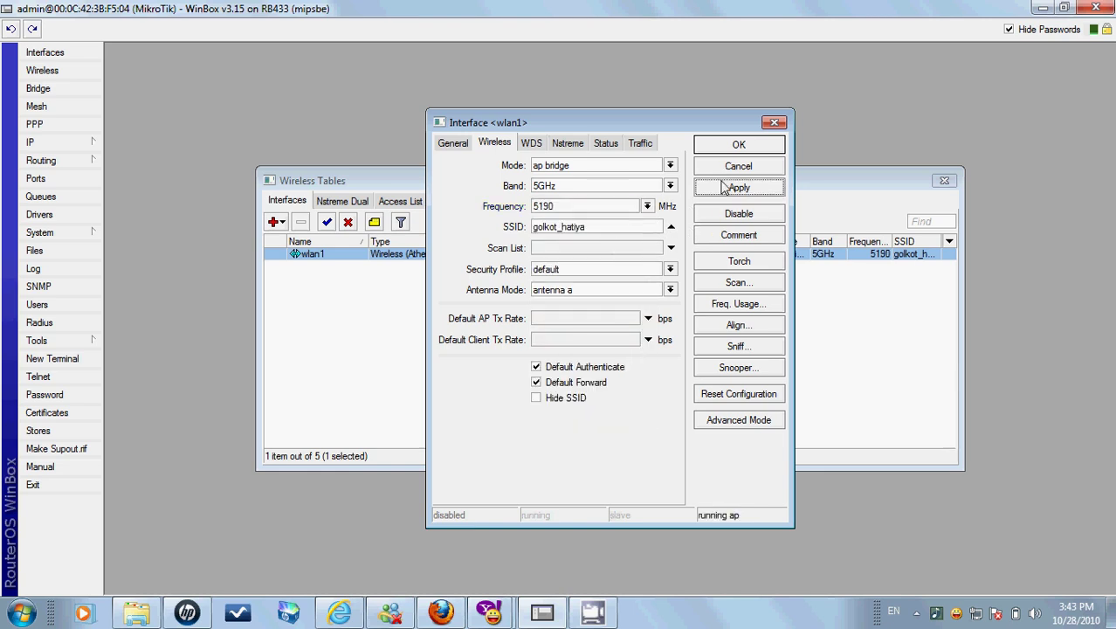
Step: Set the wlan1 frequency to 5180 MHz and apply it
click(647, 210)
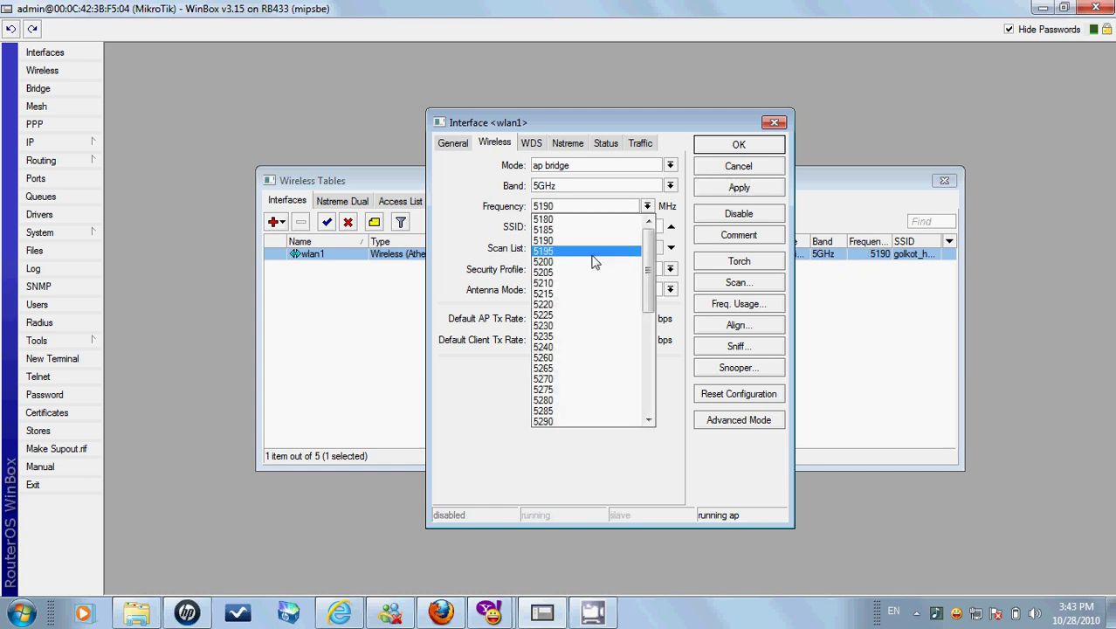
click(619, 201)
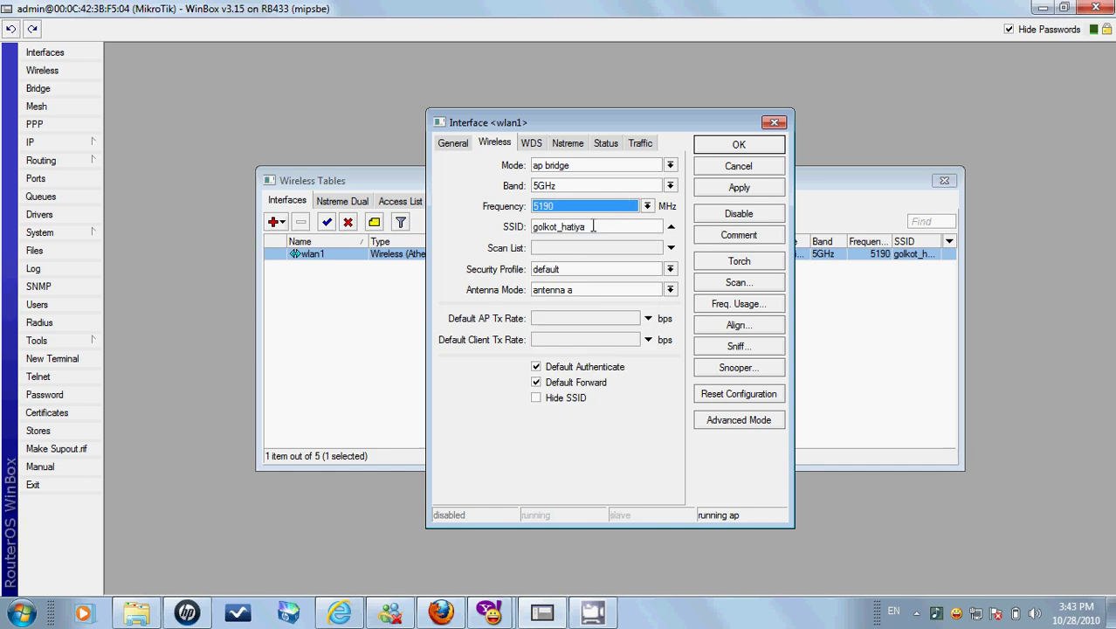
click(647, 206)
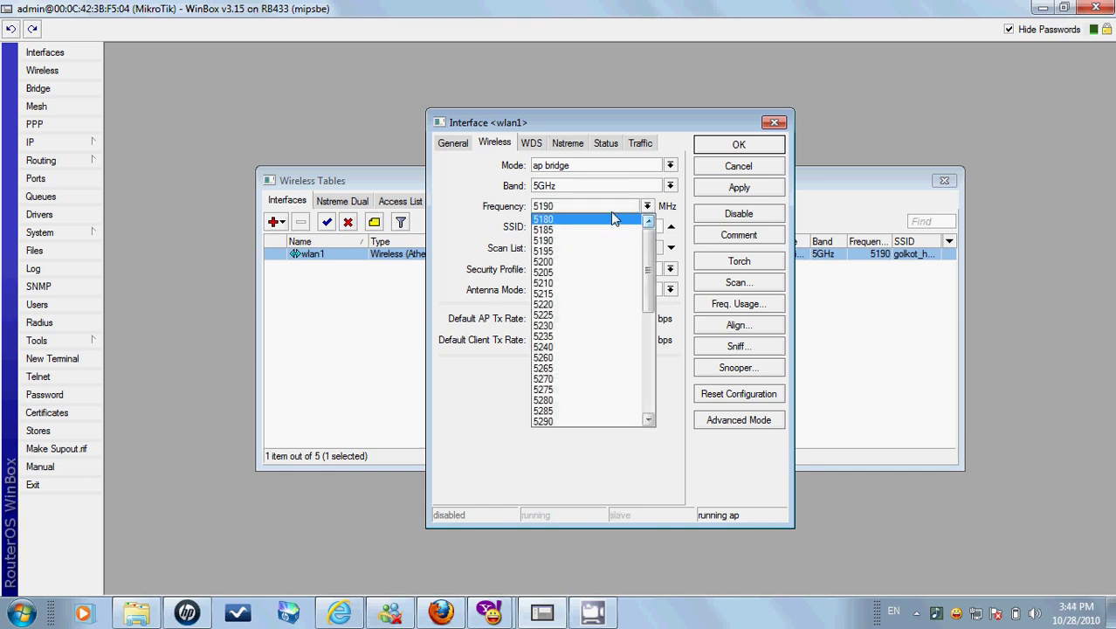
click(610, 218)
click(722, 186)
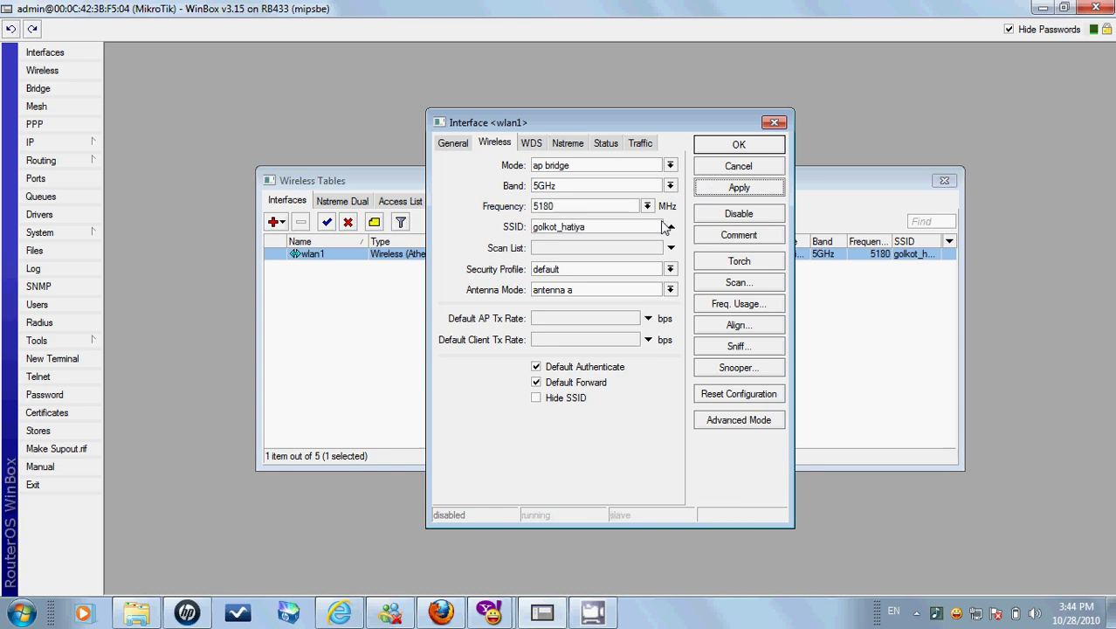
Step: Change the ending of the wlan1 SSID to make it golkot_ap, apply it, and close the interface settings
click(629, 229)
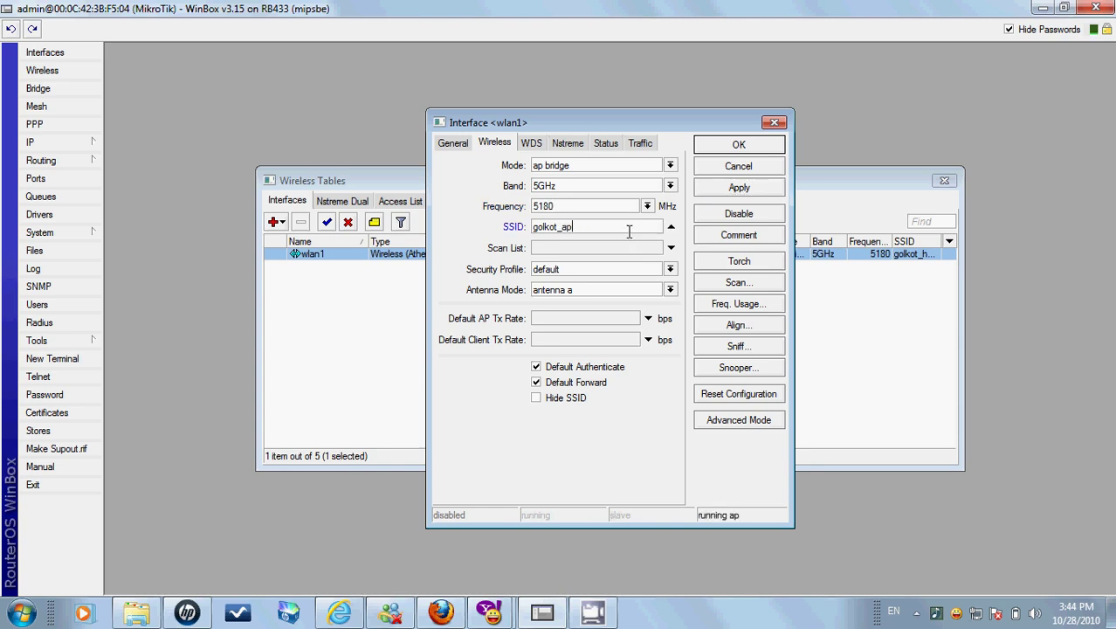
click(732, 188)
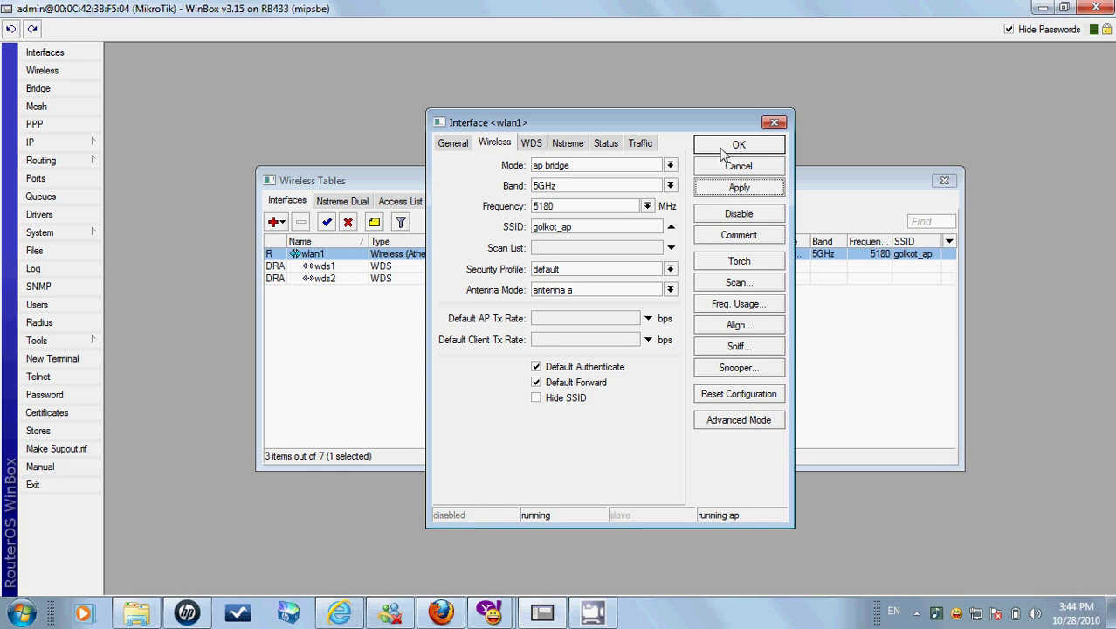
click(774, 123)
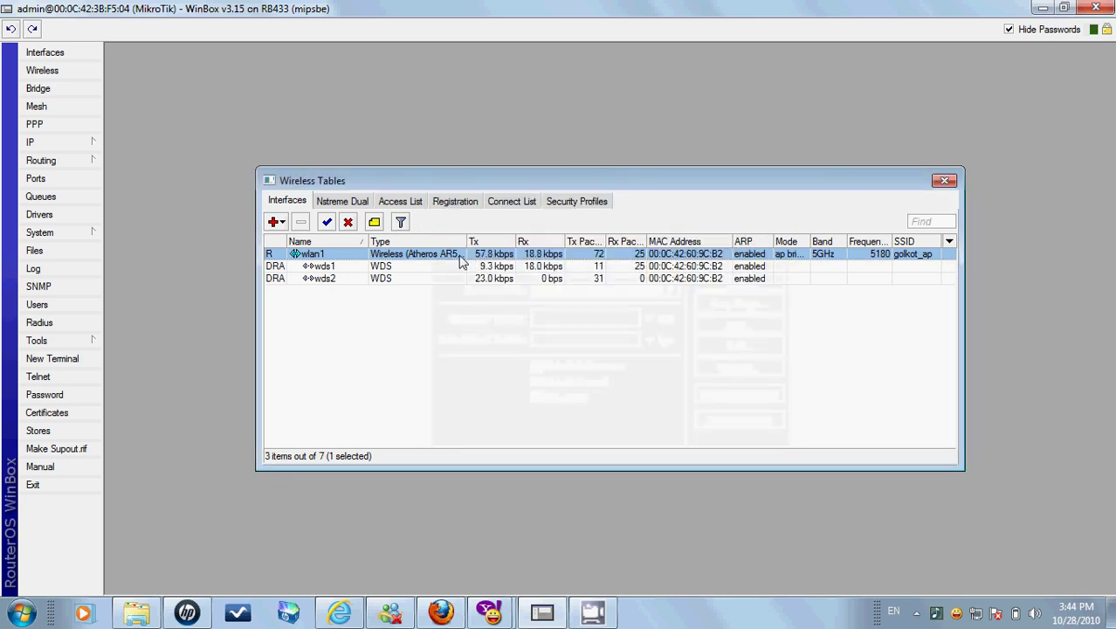
Step: Widen the Radio Name column in the wireless registration table and check each connected client's signal strength and data rates
click(452, 202)
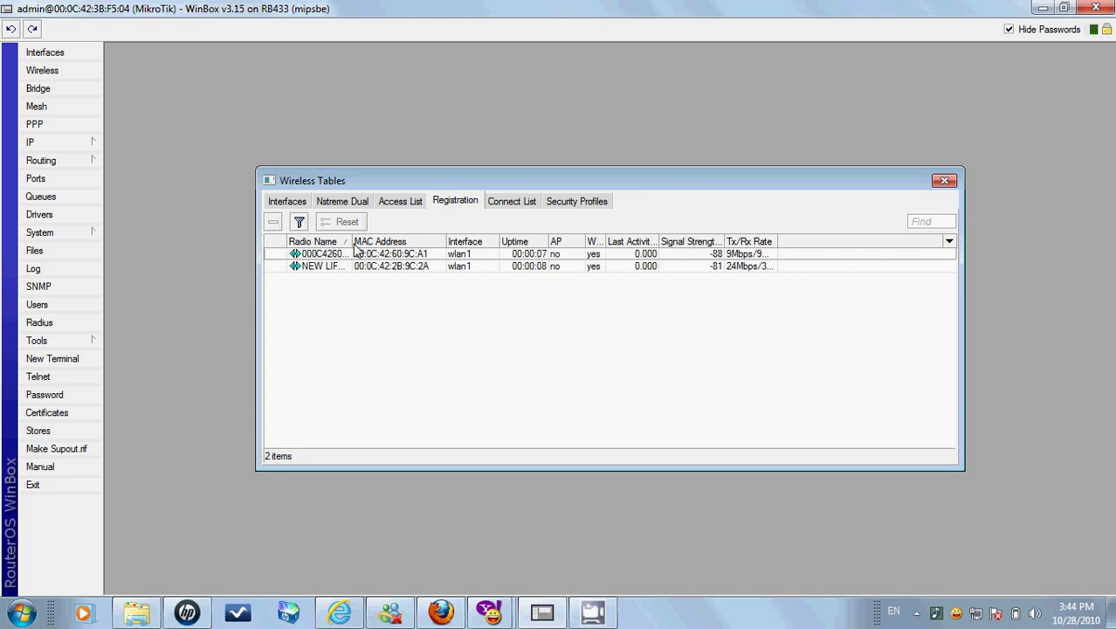
drag(353, 244, 418, 245)
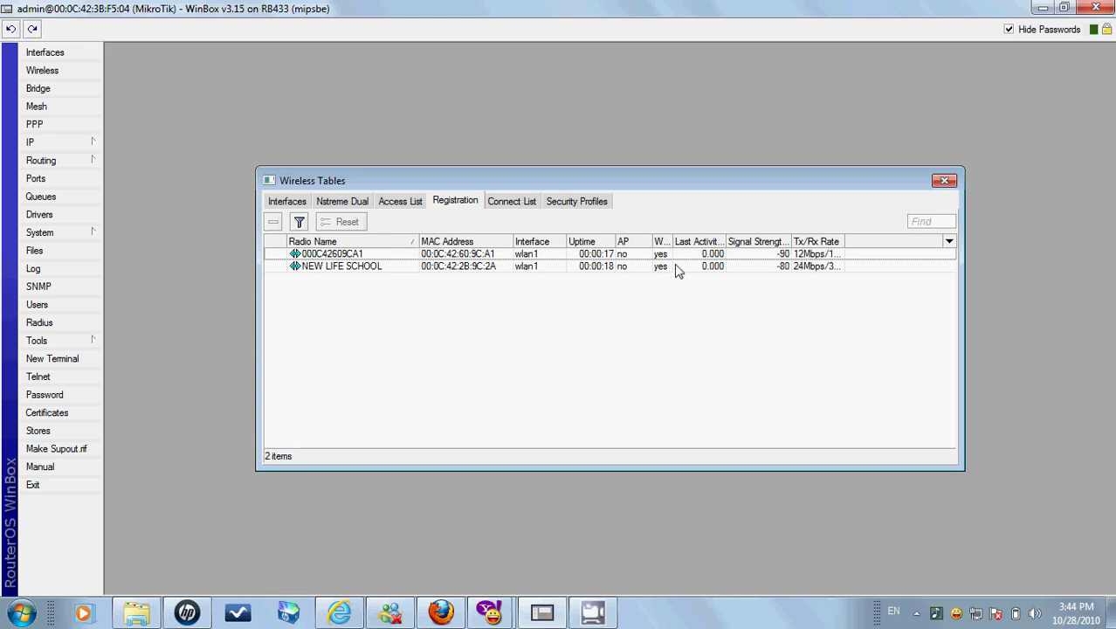
click(676, 271)
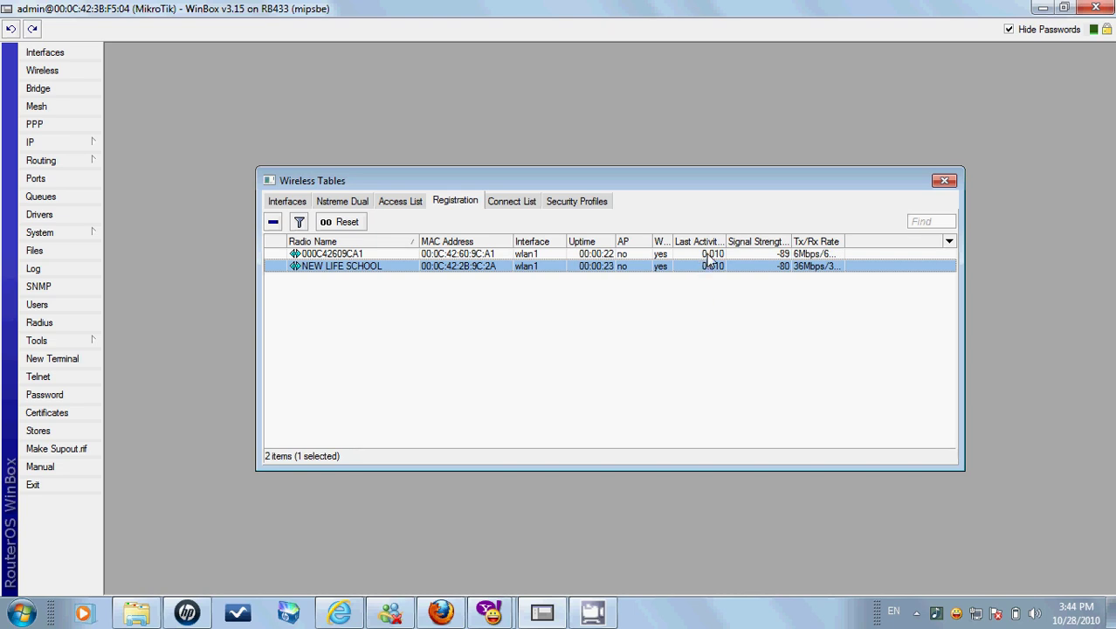
click(710, 254)
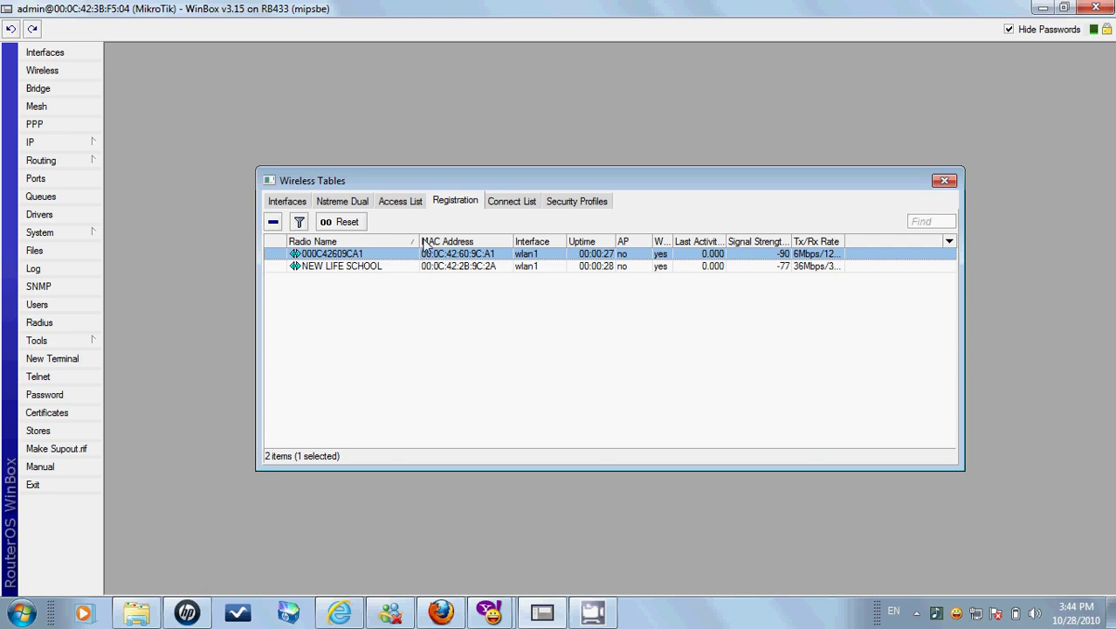
click(392, 204)
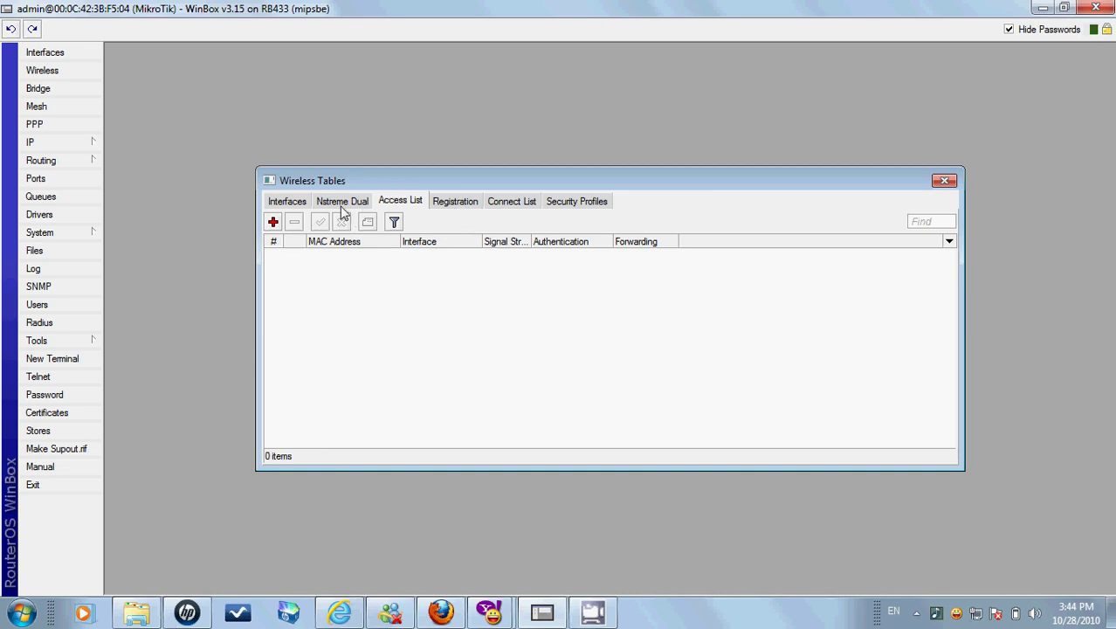
click(439, 206)
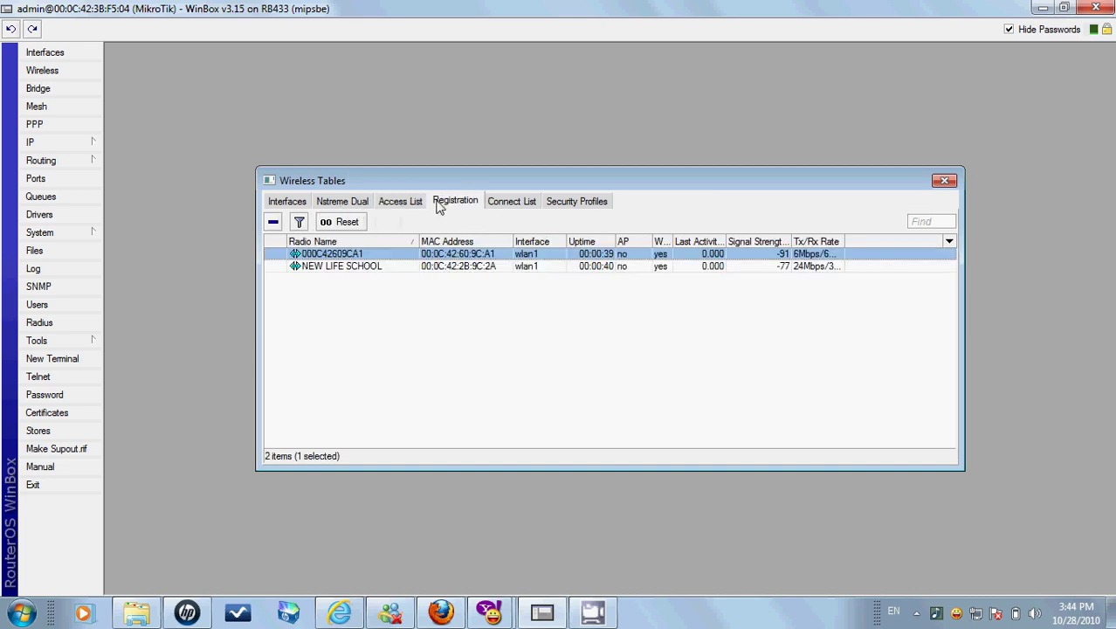
Step: Reopen the wlan1 interface settings from the wireless interface list and examine its MAC address
click(288, 203)
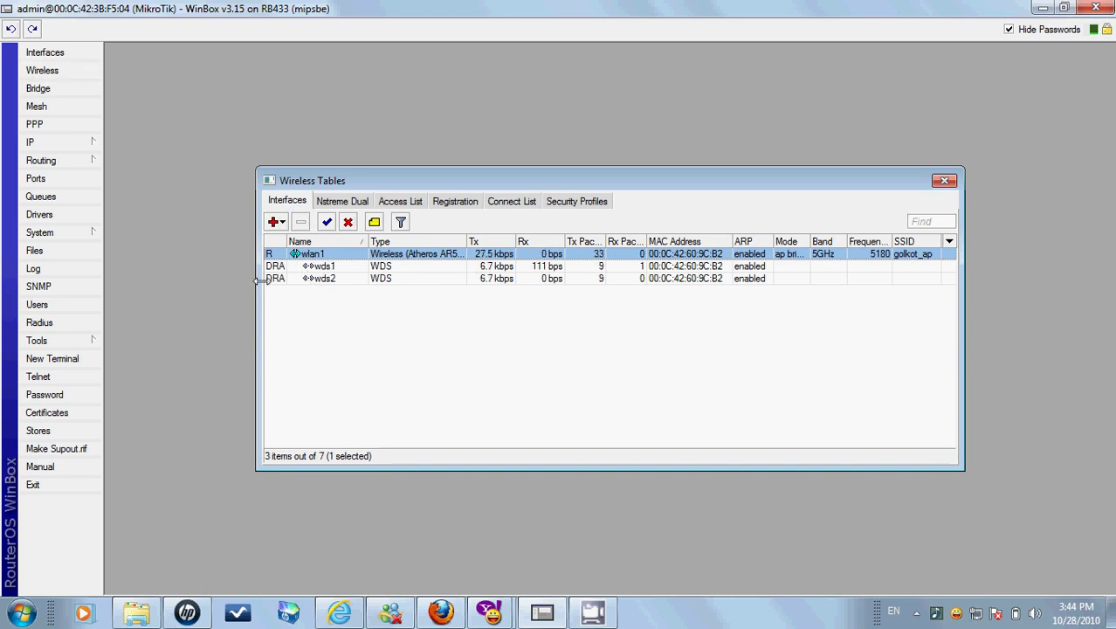
double_click(310, 253)
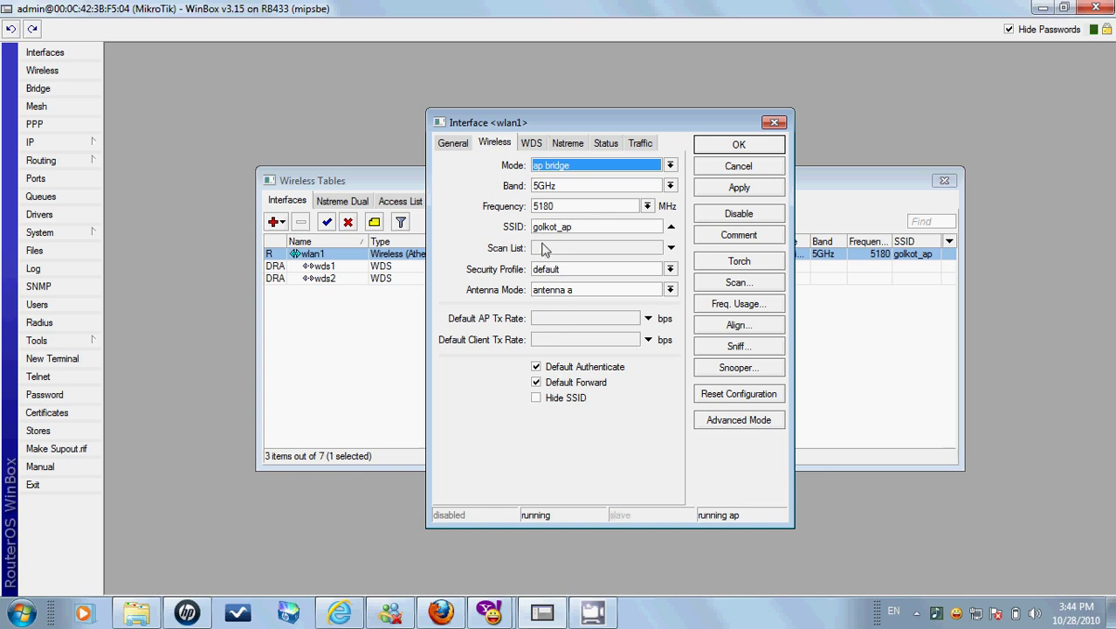
click(459, 147)
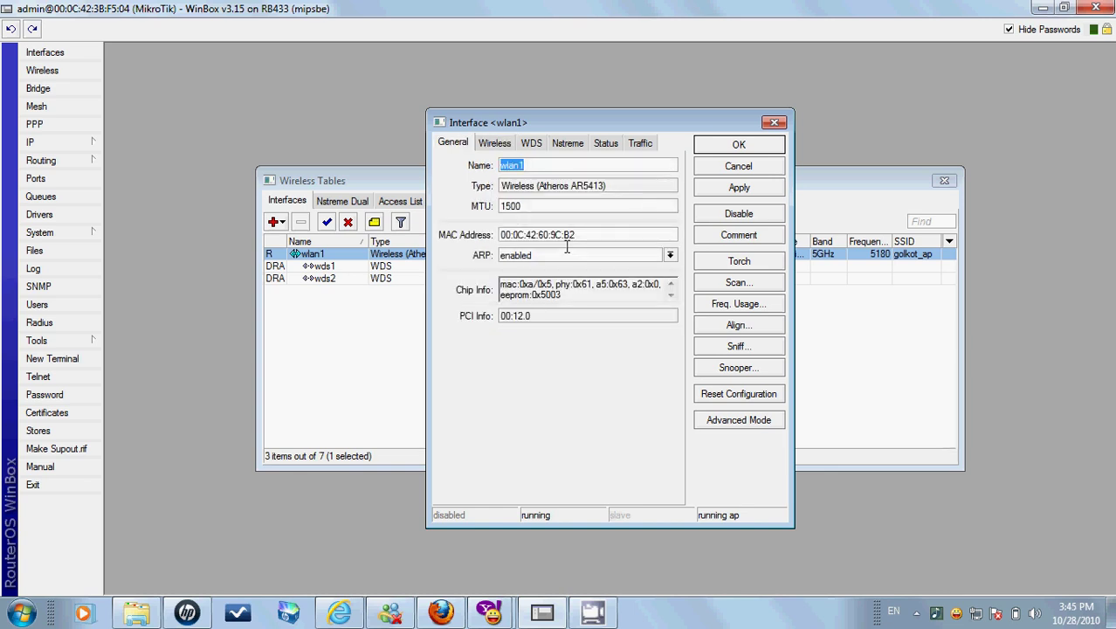
drag(601, 234, 495, 234)
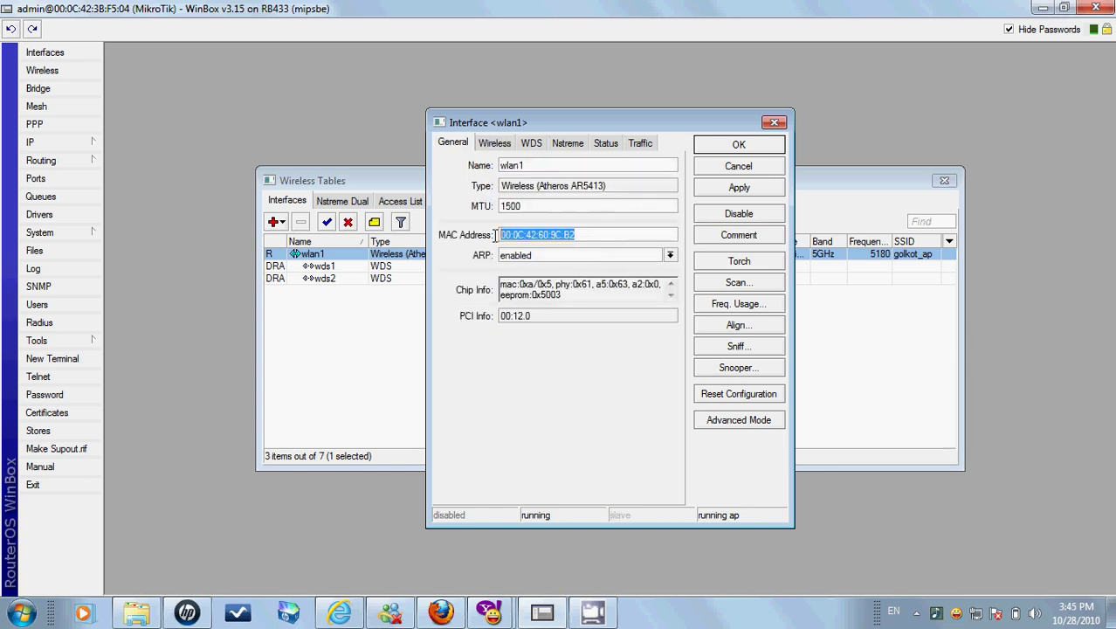
click(576, 234)
drag(578, 234, 497, 236)
Step: Check which security profiles can be chosen for wlan1 in its wireless settings
click(512, 148)
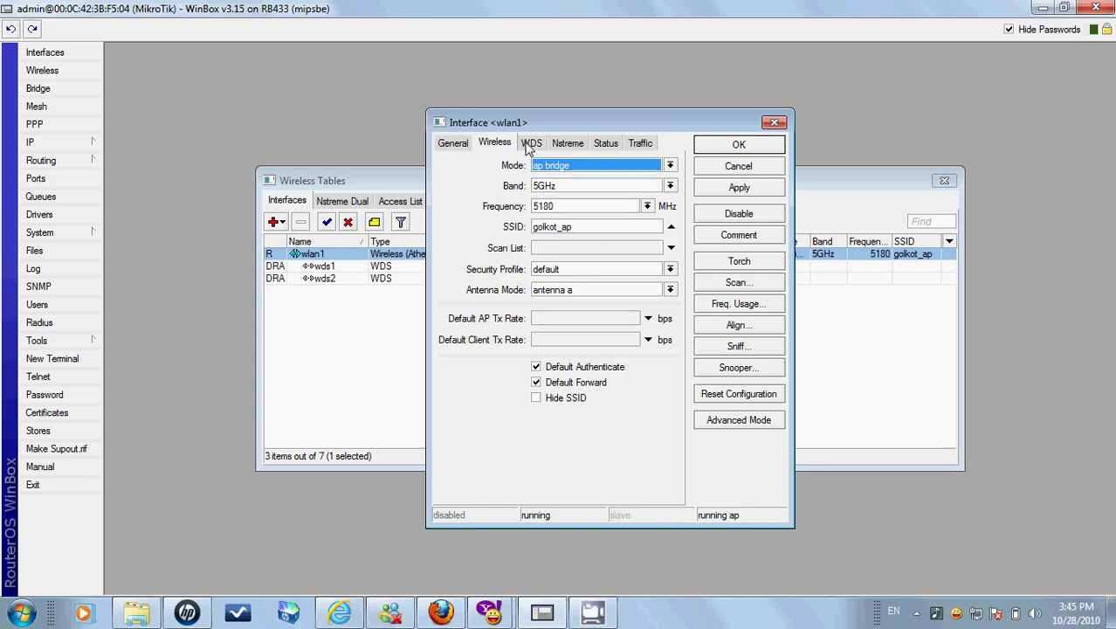
click(538, 273)
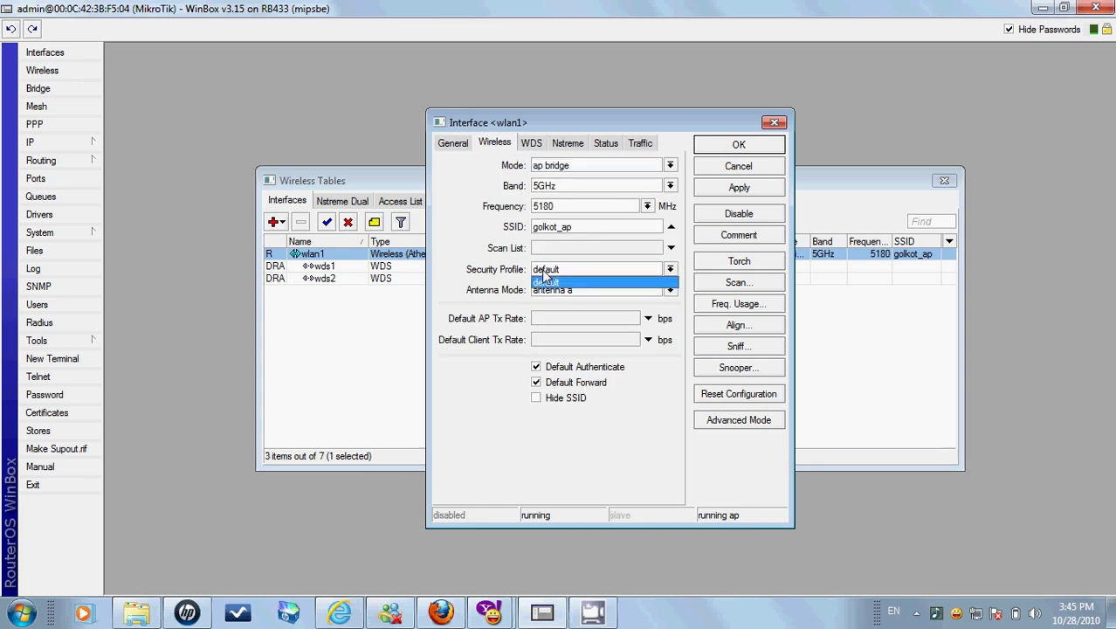
click(493, 253)
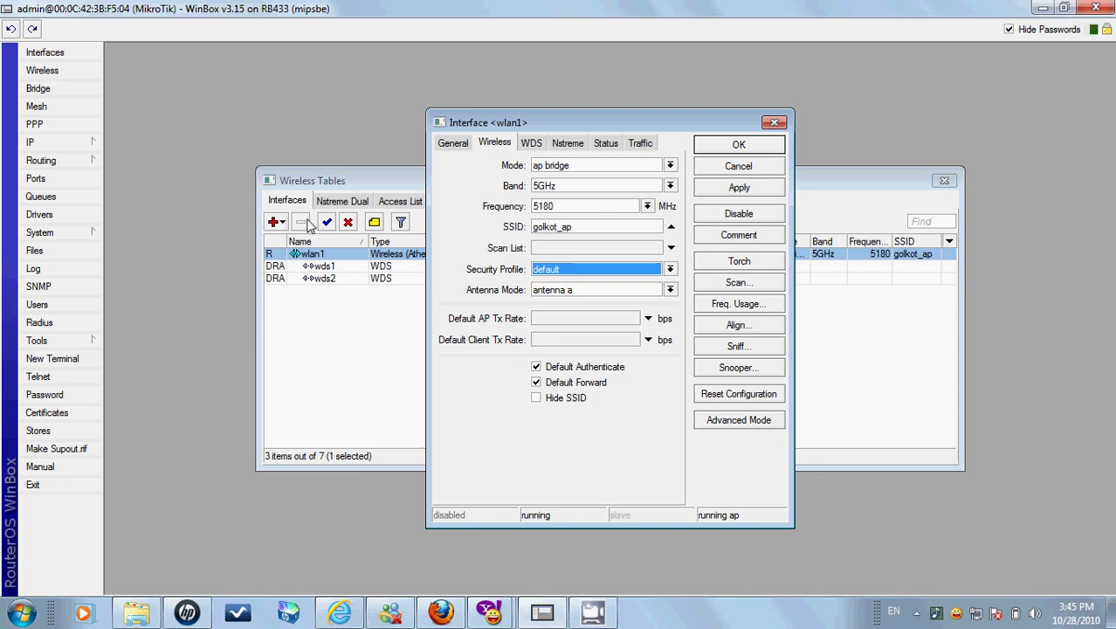
click(395, 199)
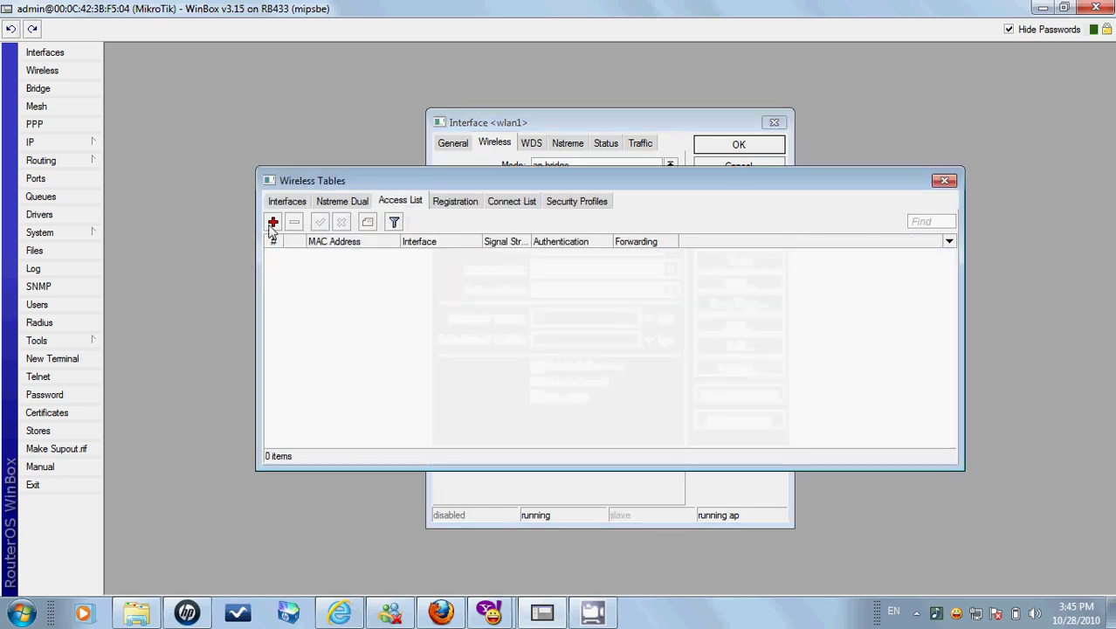
click(273, 223)
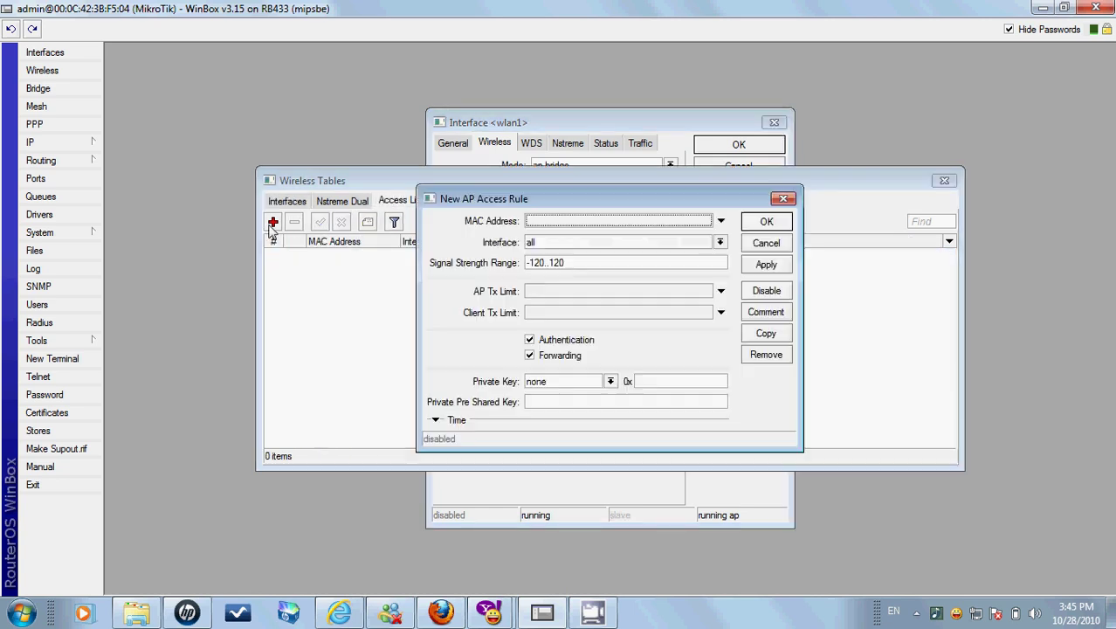
click(565, 222)
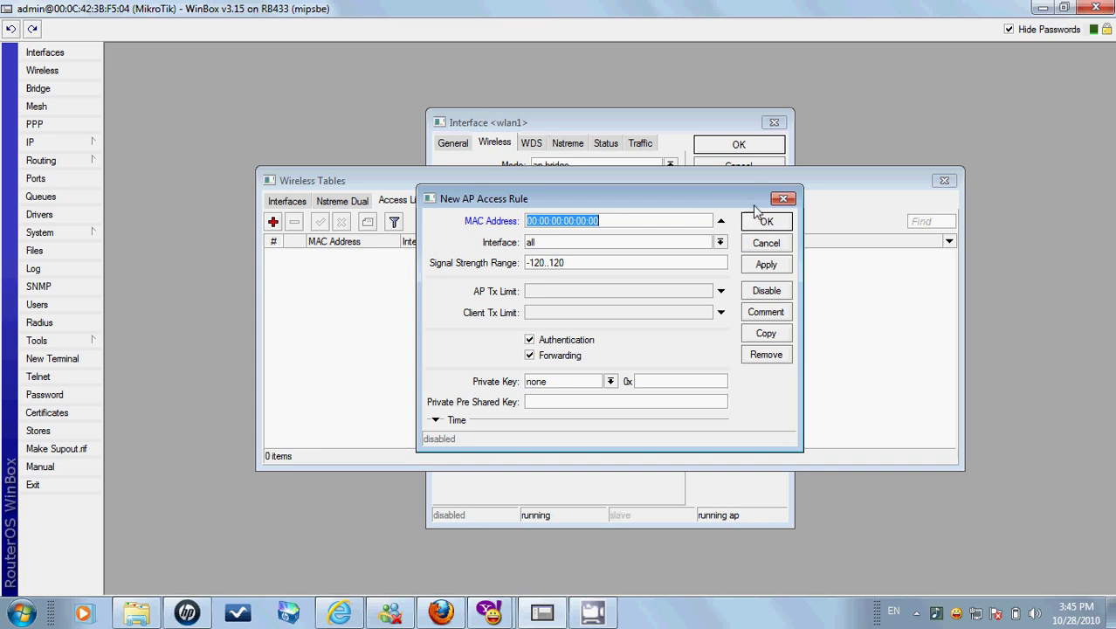
click(782, 198)
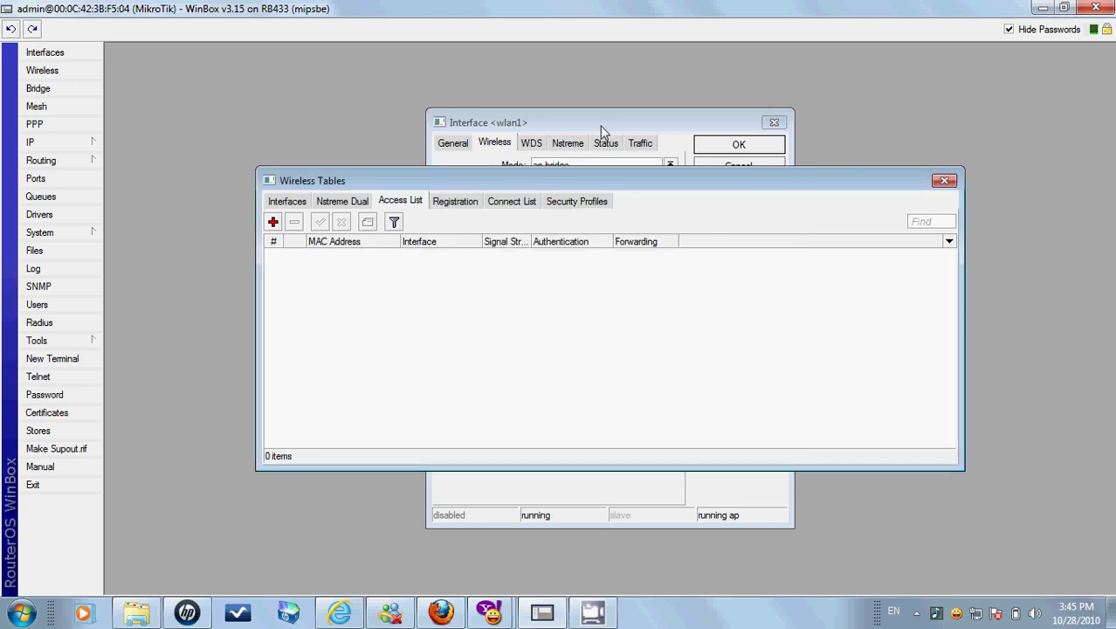
Step: View the list of wireless security profiles and close the wireless tables
click(555, 202)
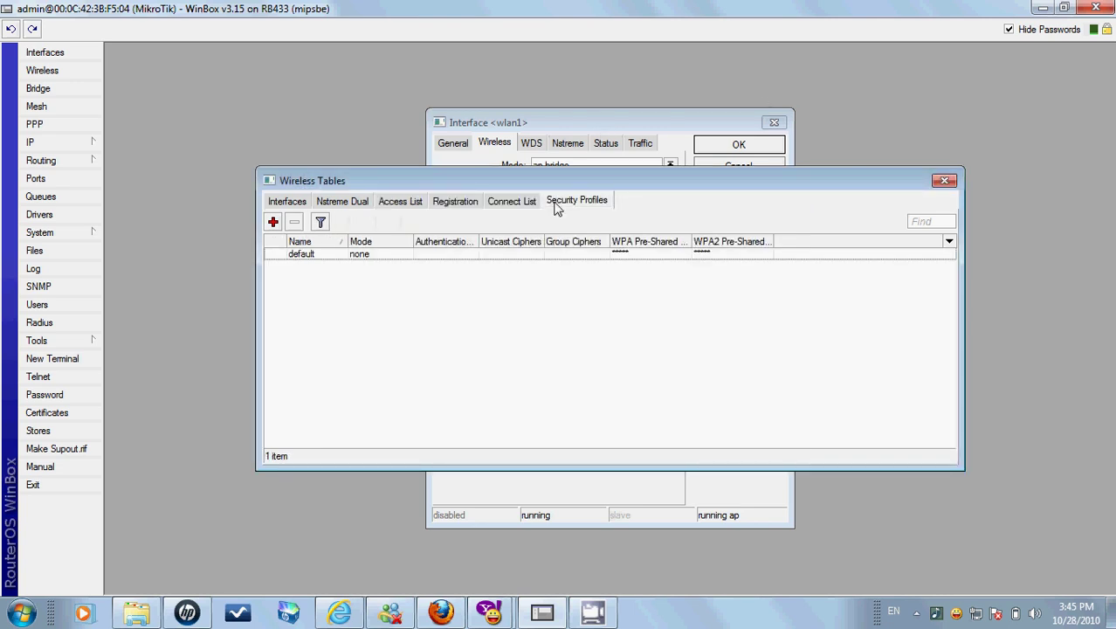
click(944, 181)
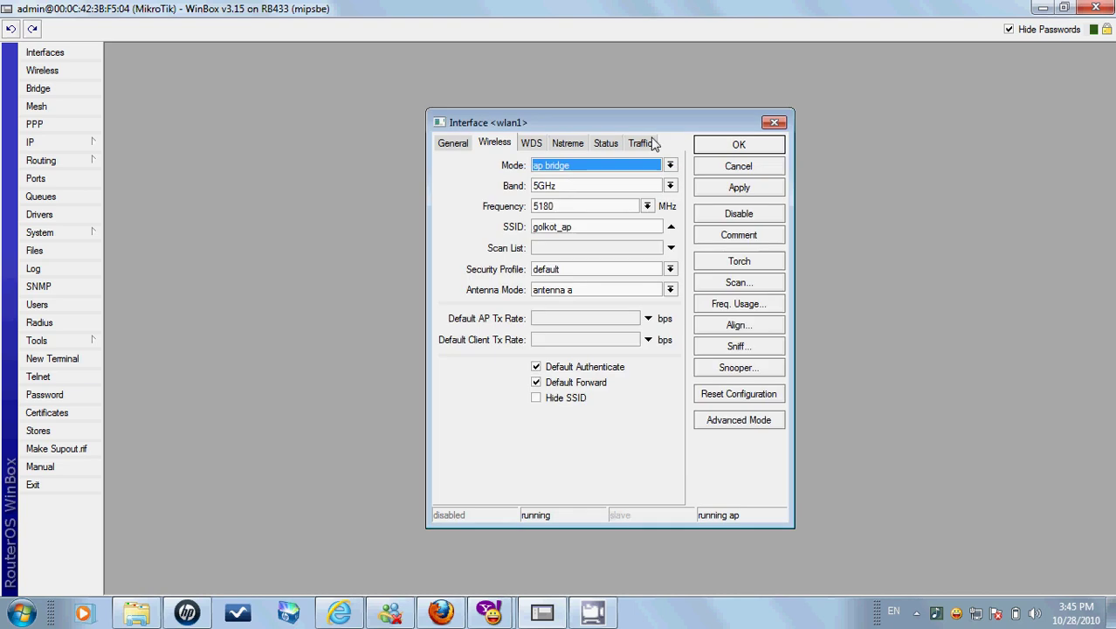
Step: Start a new simple queue with target address 0.0.0.0/0 and expand its time schedule
click(88, 197)
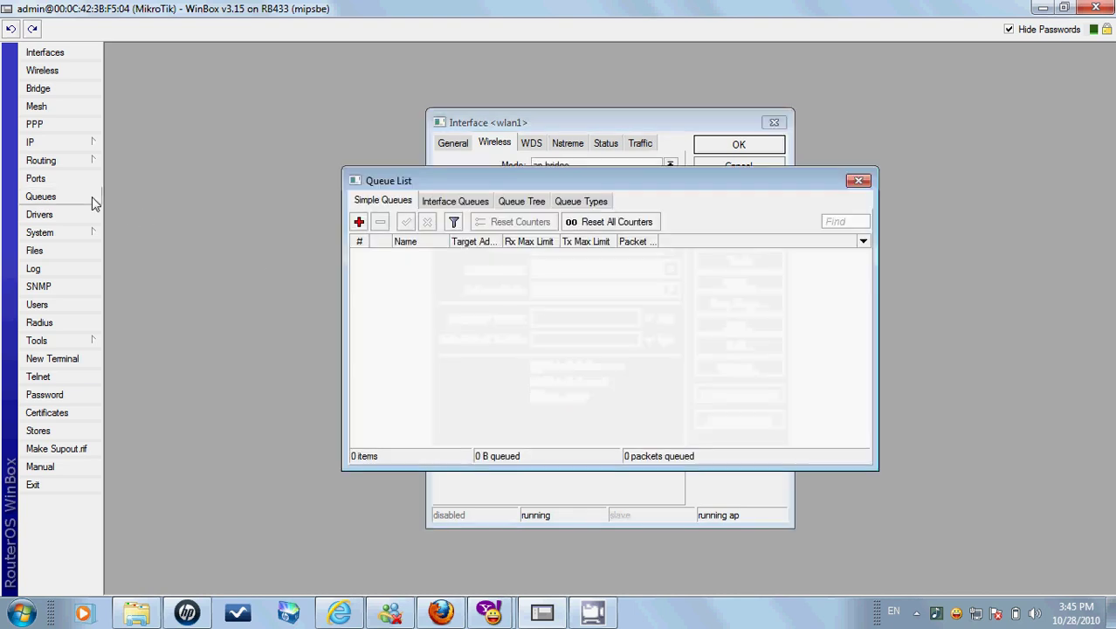
click(359, 222)
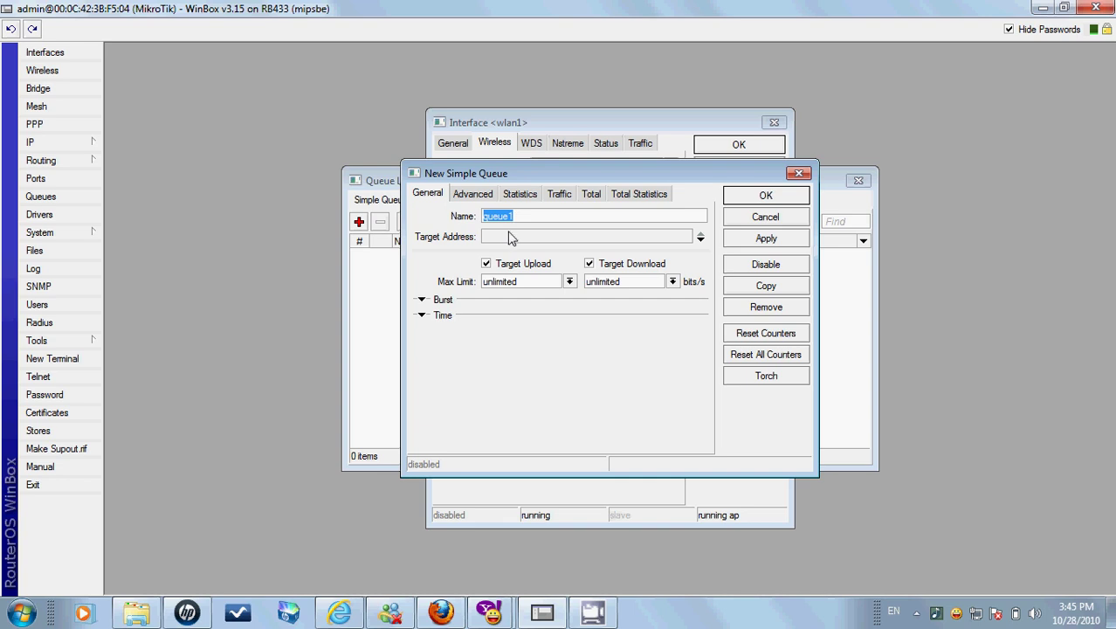
click(421, 315)
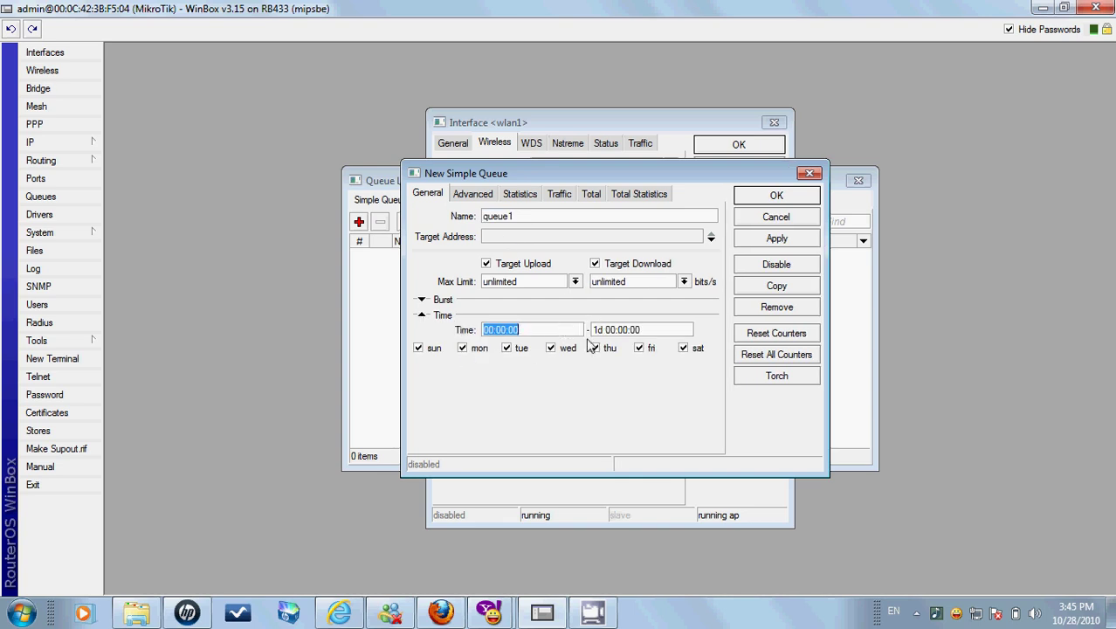
click(630, 241)
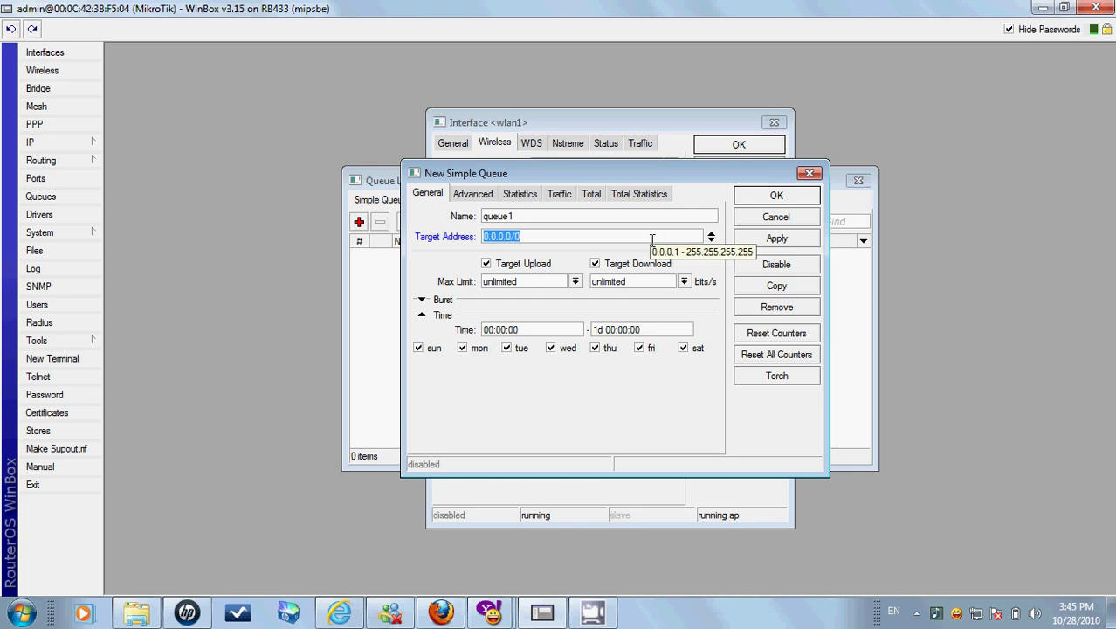
click(525, 236)
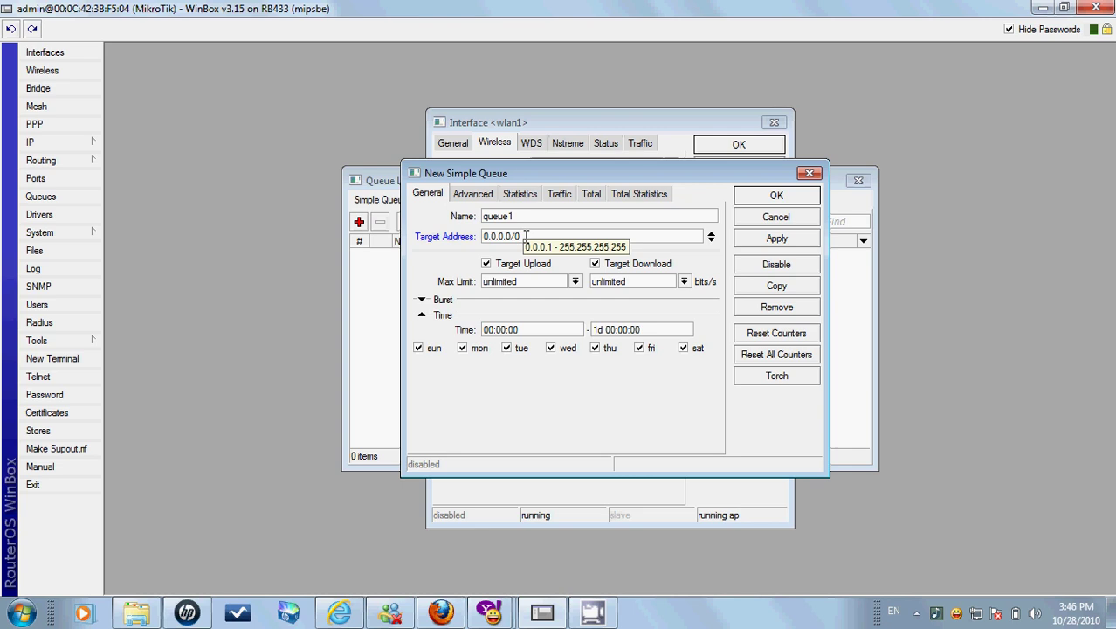
drag(525, 236, 443, 219)
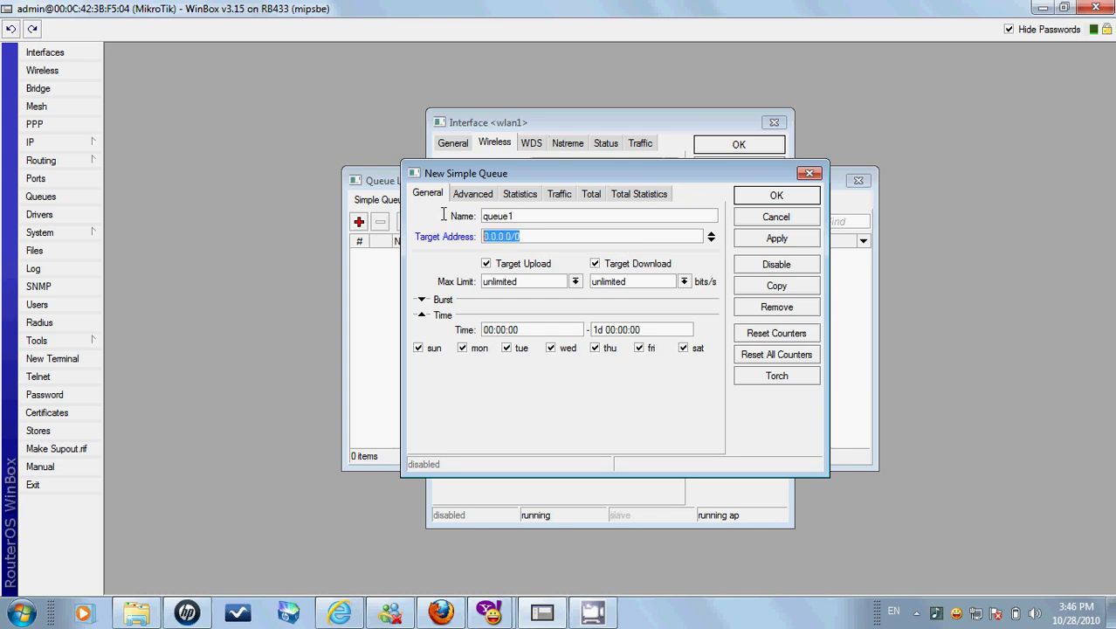
click(526, 236)
drag(524, 235, 479, 236)
Step: Examine the new simple queue's advanced options, statistics and traffic views alongside its general target address settings
click(489, 196)
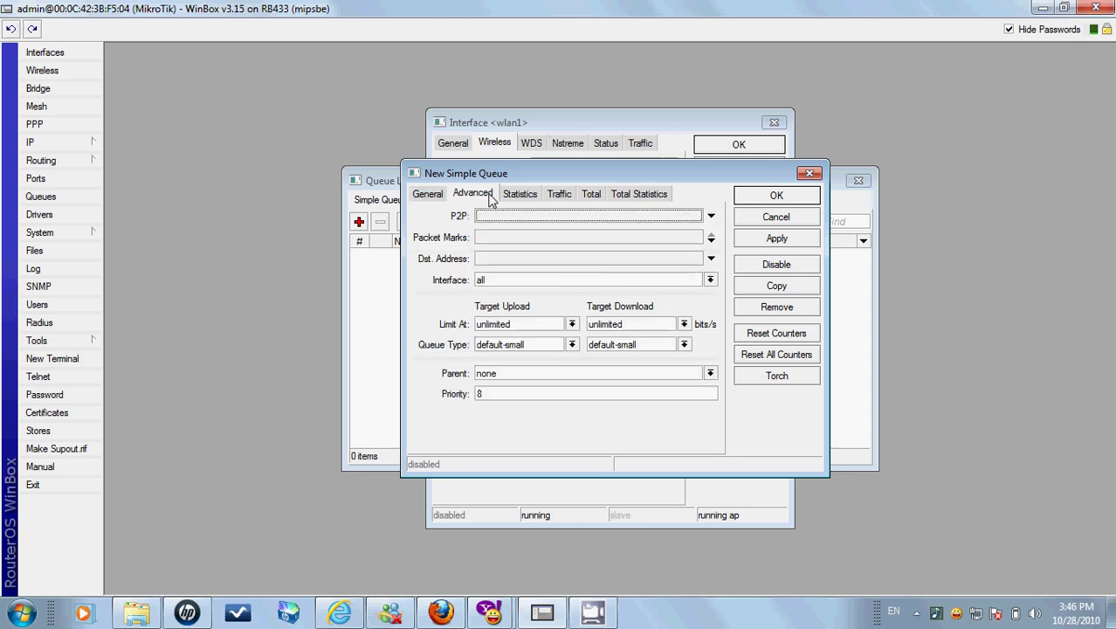
click(507, 194)
click(427, 193)
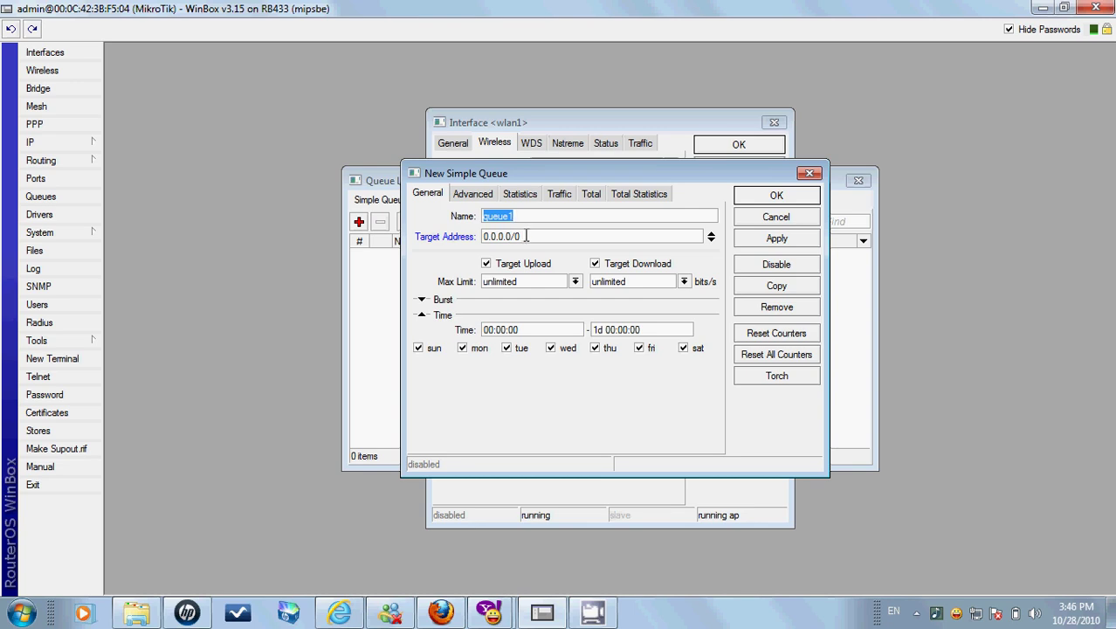
drag(525, 235, 483, 237)
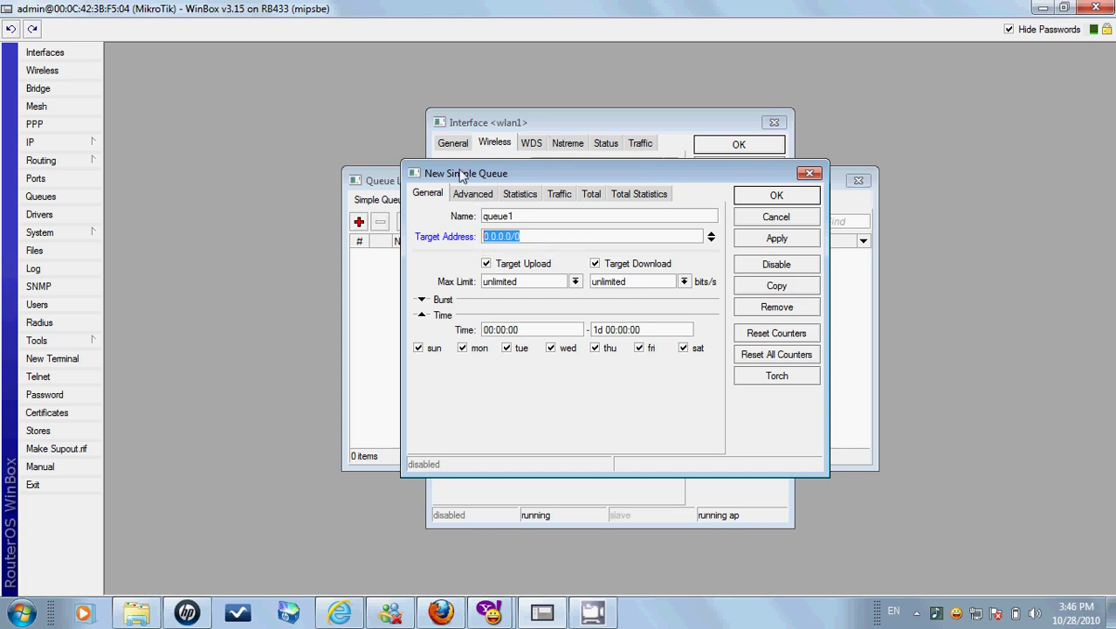
click(472, 195)
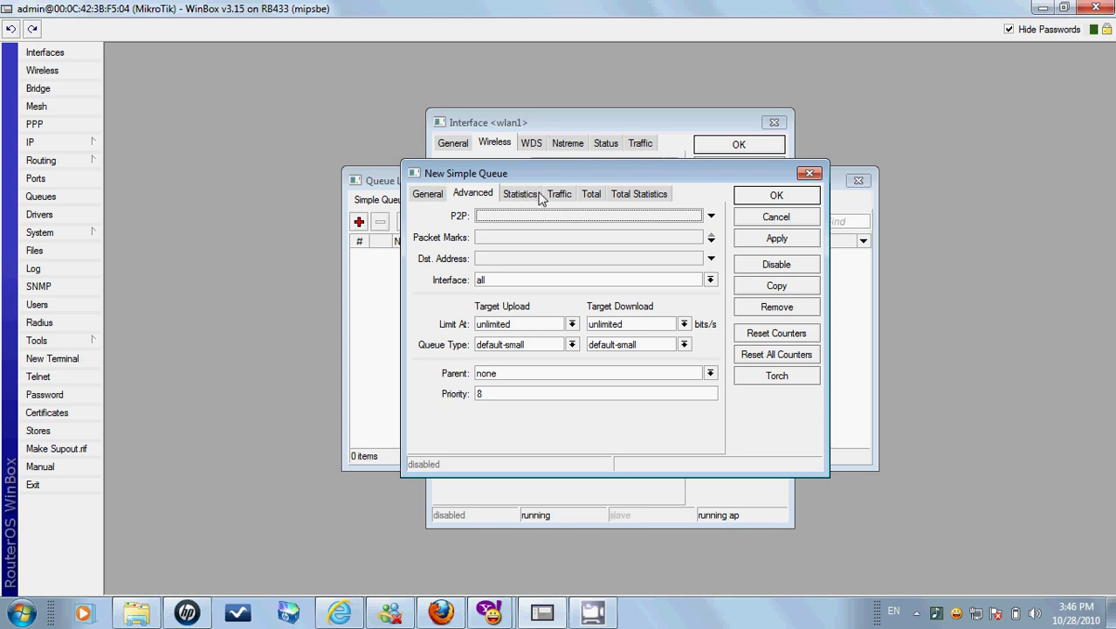
click(539, 196)
click(554, 195)
click(525, 195)
click(485, 196)
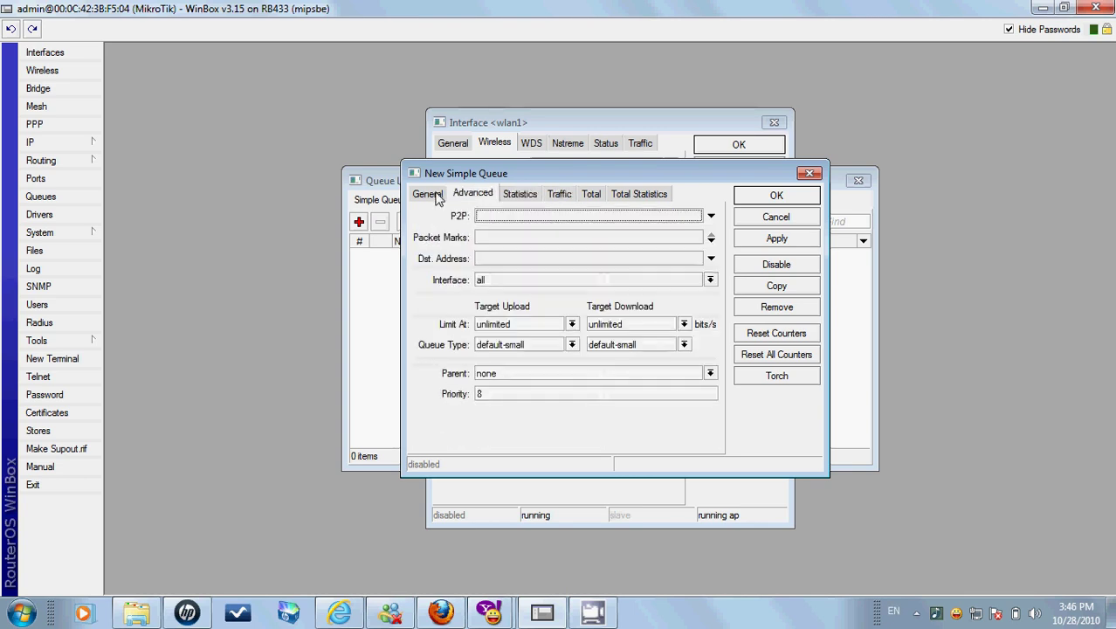
click(439, 195)
click(467, 198)
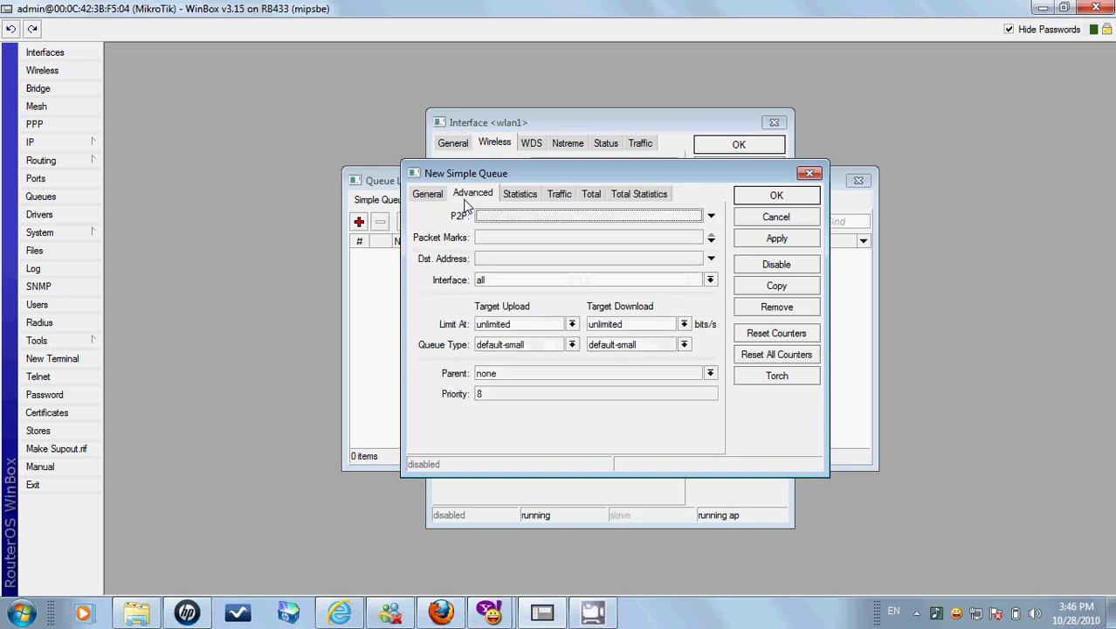
Step: Review the new queue's statistics, traffic, total limits and total statistics, and save the queue
click(524, 197)
click(561, 196)
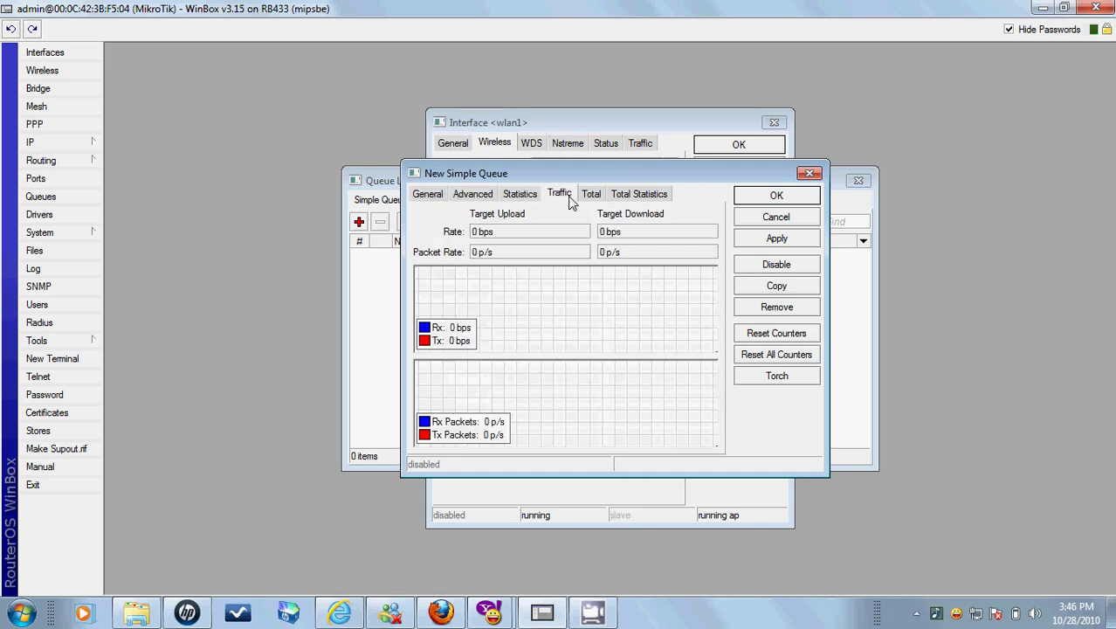
click(591, 198)
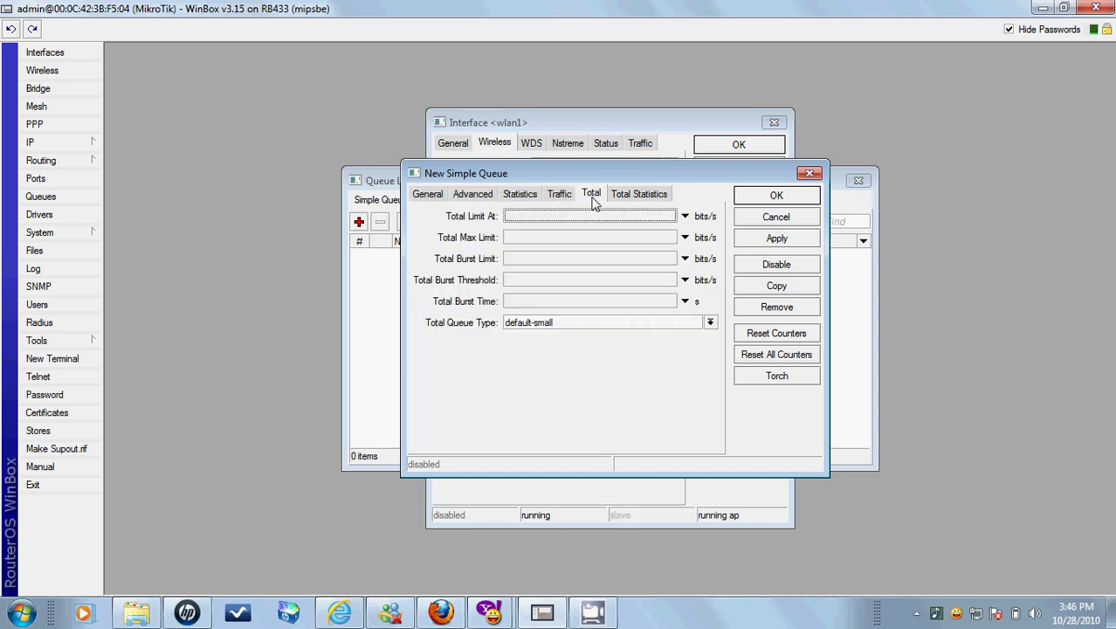
click(513, 197)
click(650, 194)
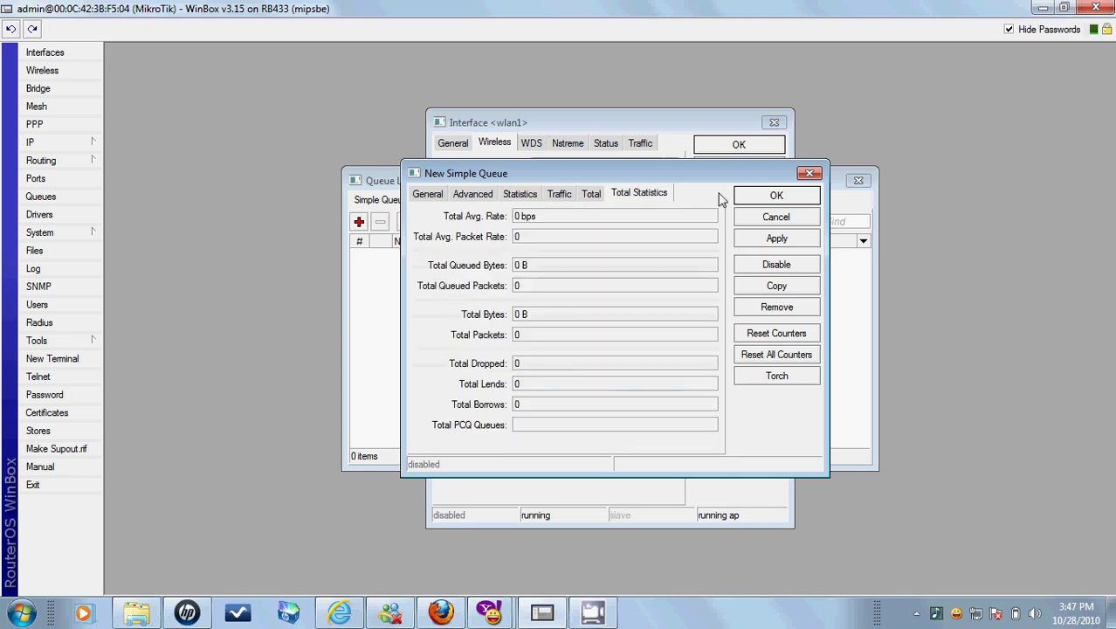
click(773, 197)
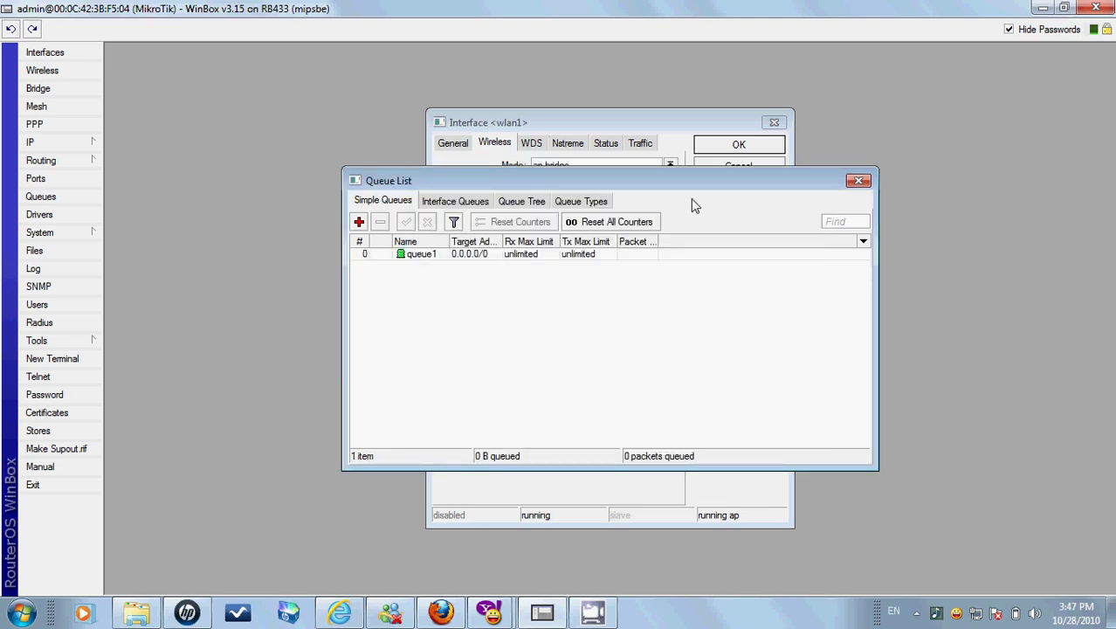
Step: Delete the only simple queue, check the WDS settings of wlan1, and close the open windows
click(436, 254)
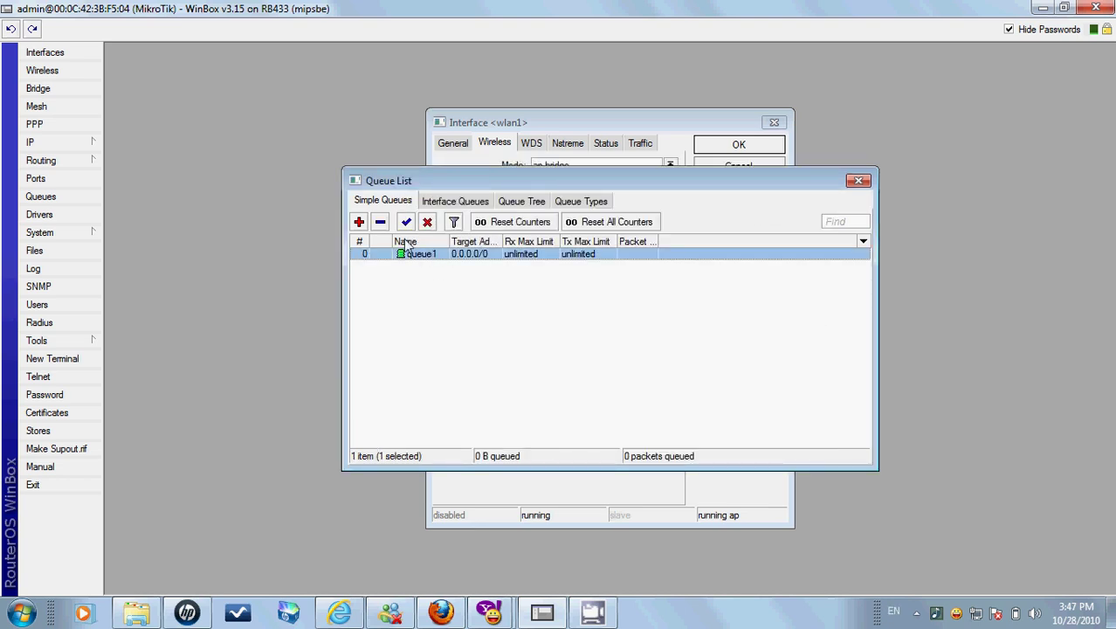
click(380, 222)
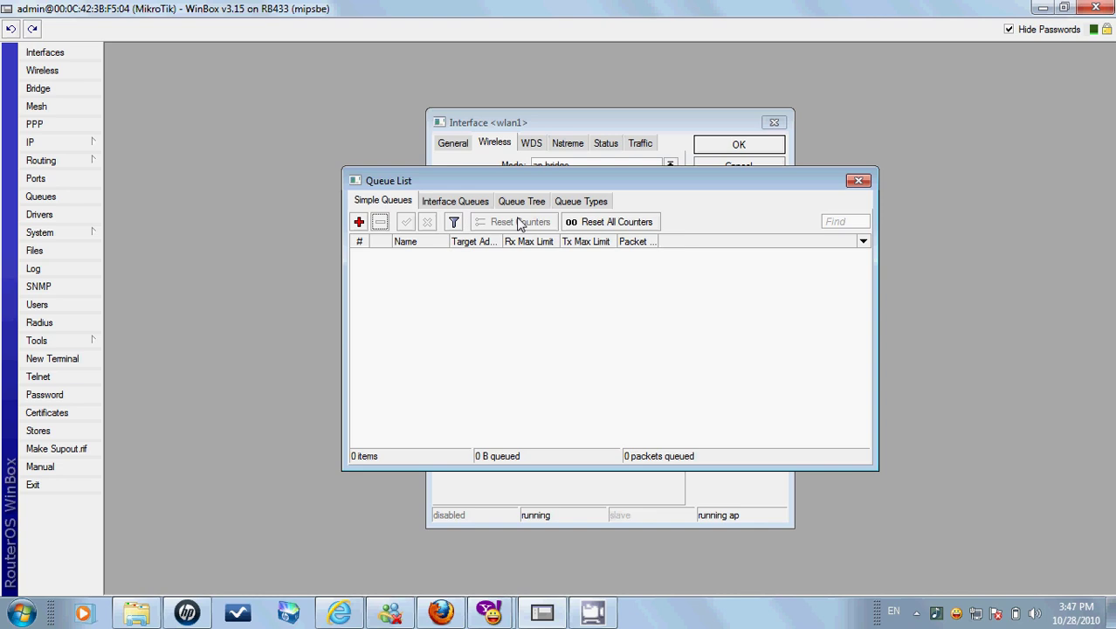
click(858, 180)
click(535, 144)
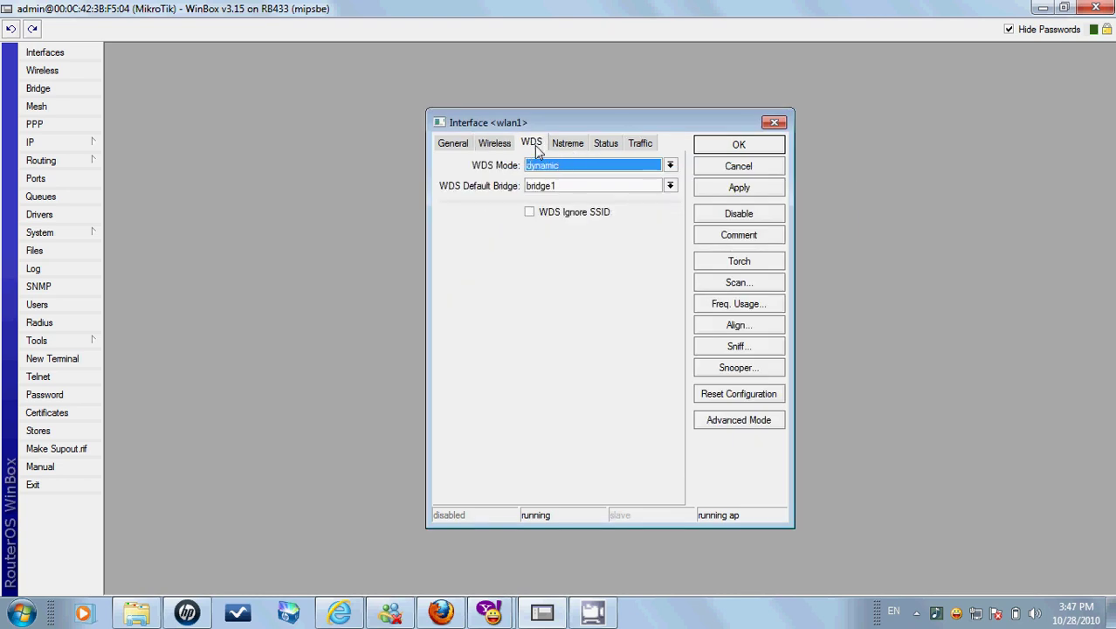
click(775, 123)
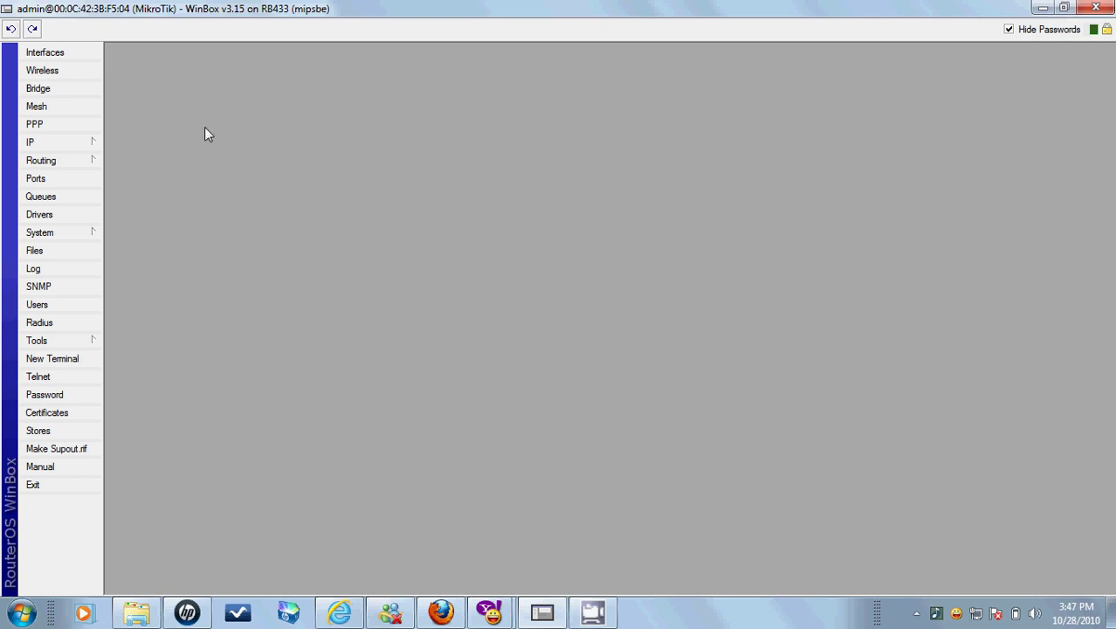
Step: Examine the registered wireless clients' signal strength and Tx/Rx rates, widening the rate column, and close the wireless tables
click(95, 71)
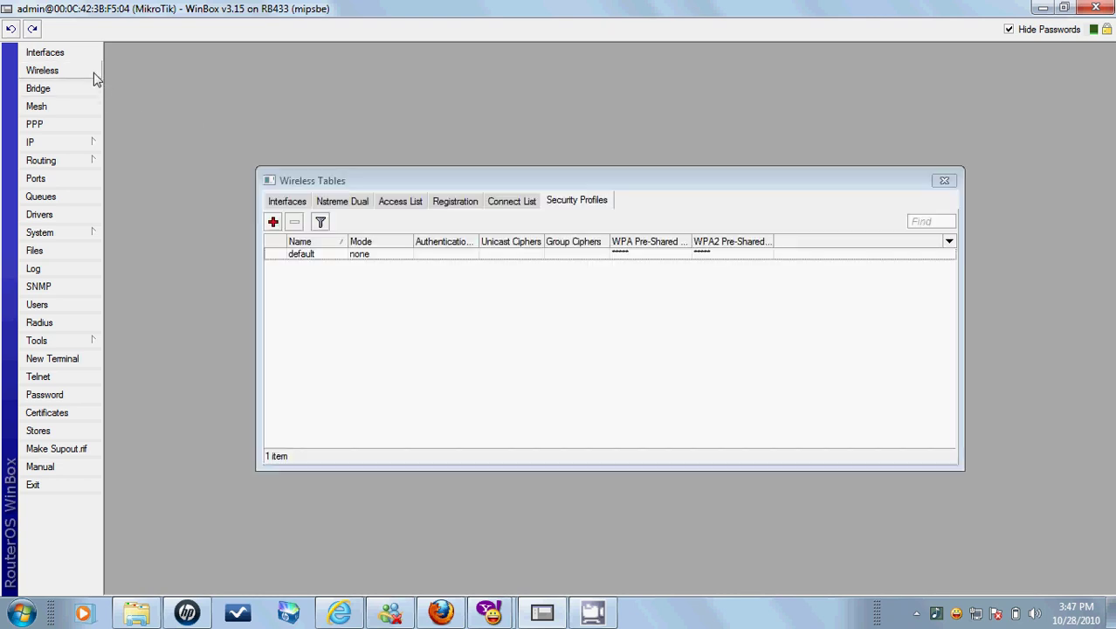
click(471, 206)
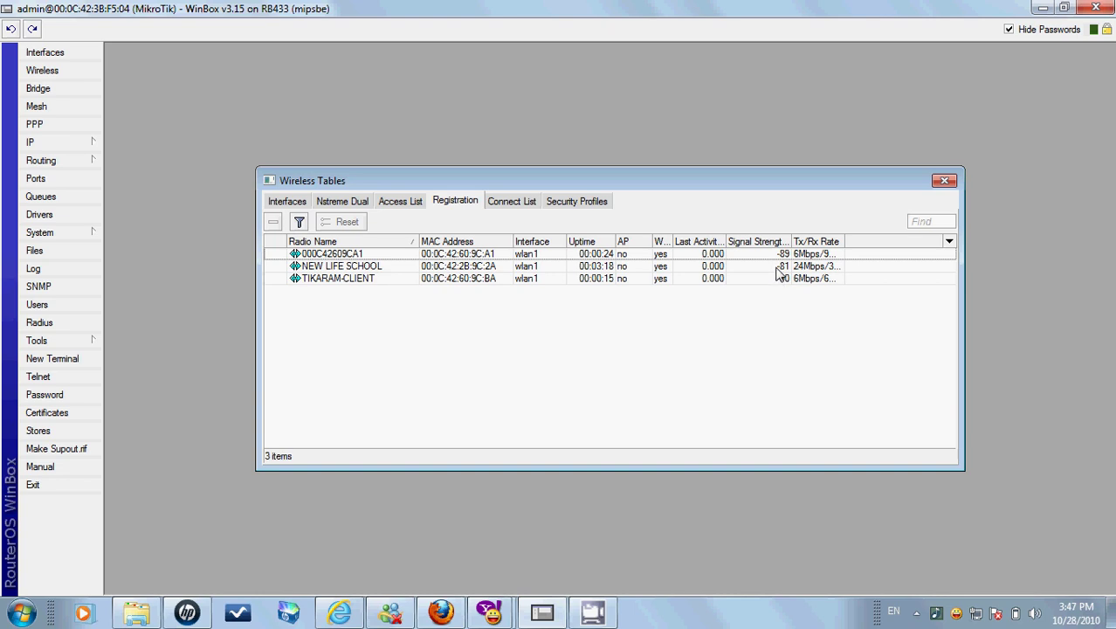
click(777, 269)
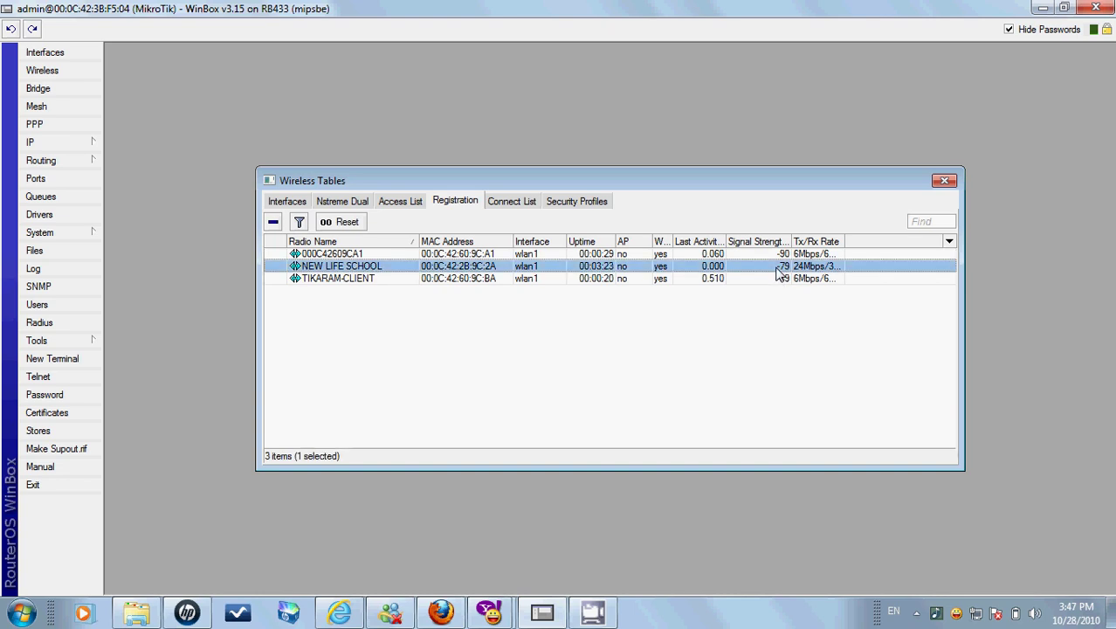
drag(844, 240, 891, 241)
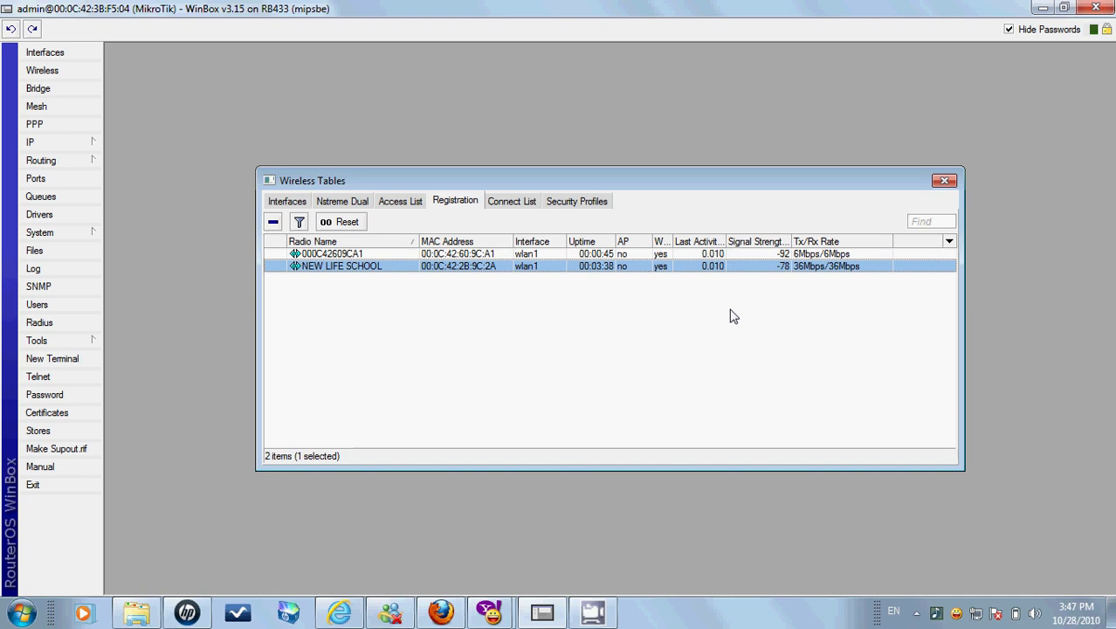
click(943, 182)
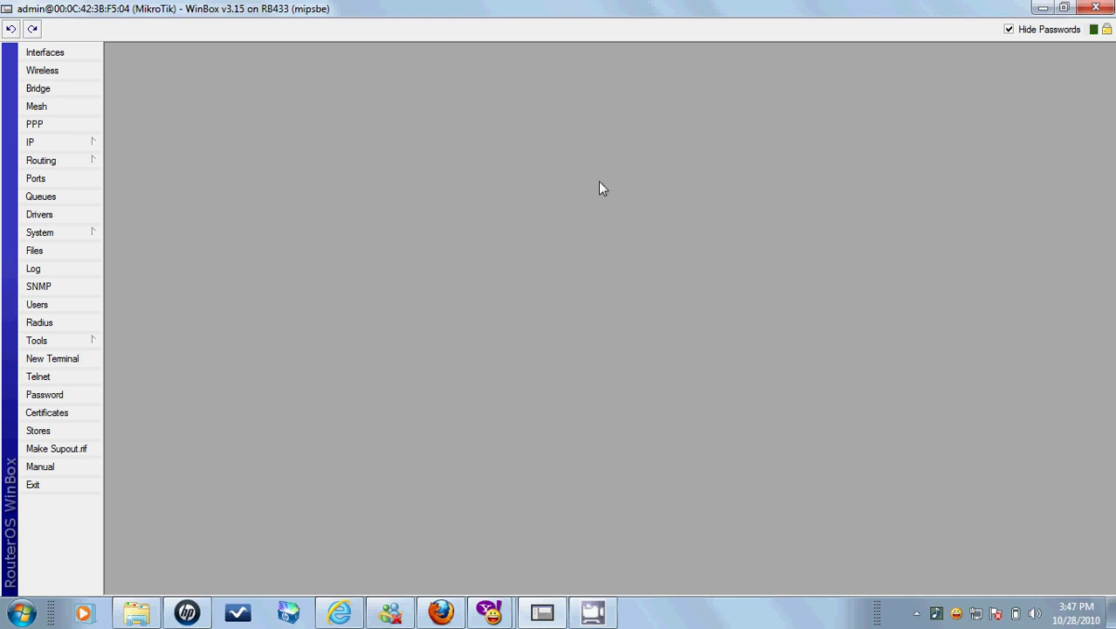
Step: Set the router's system identity to SYALA-AP
click(56, 230)
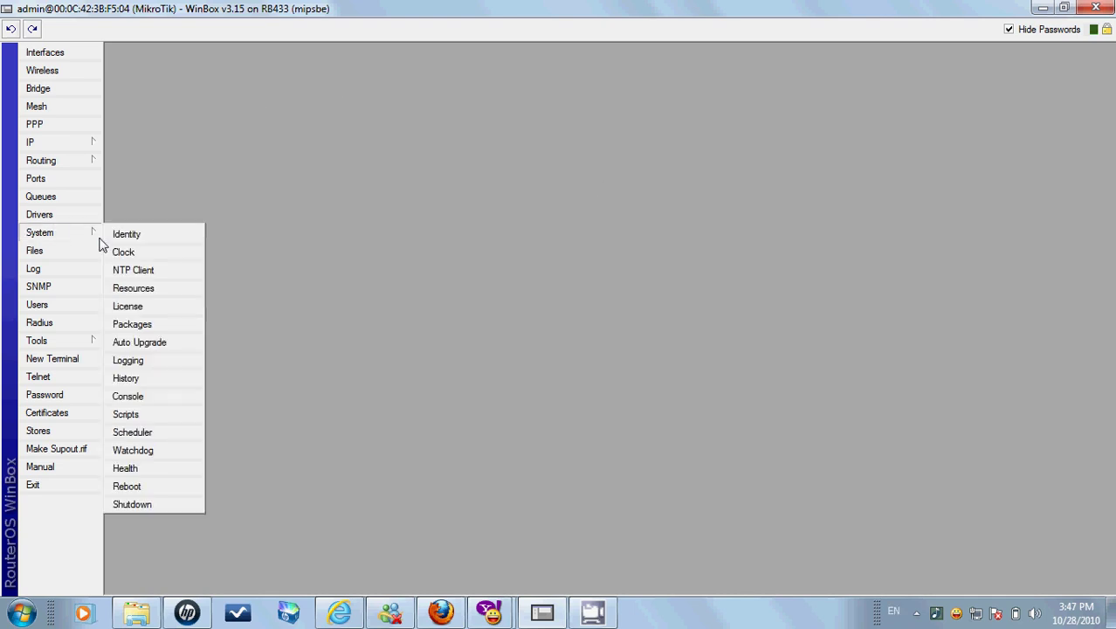
click(169, 236)
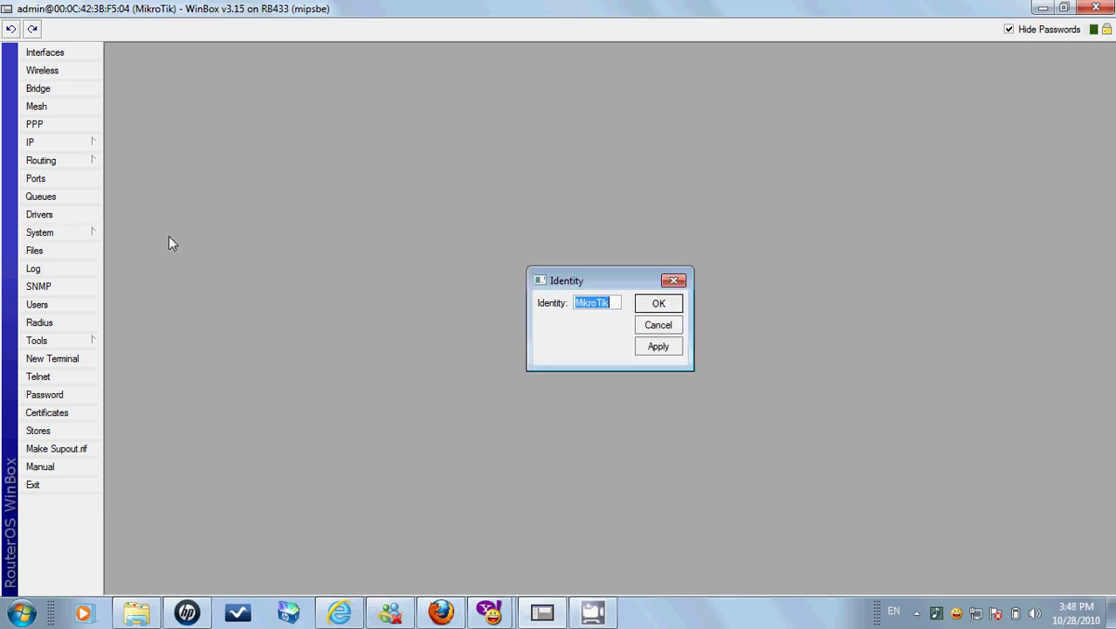
text(S)
key(Caps_Lock)
text(YALA)
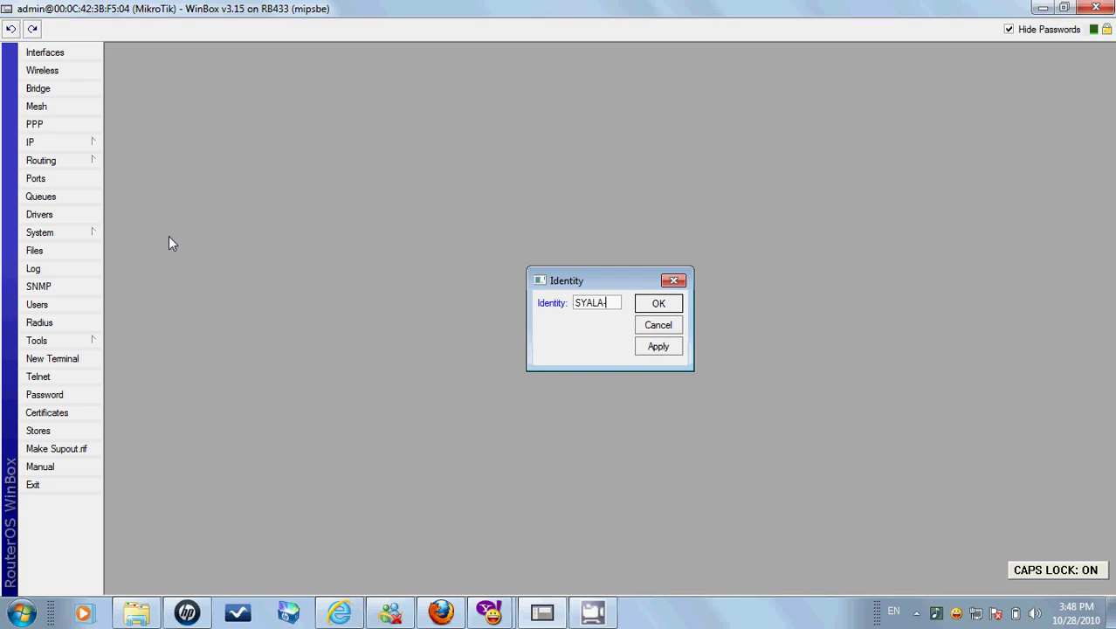
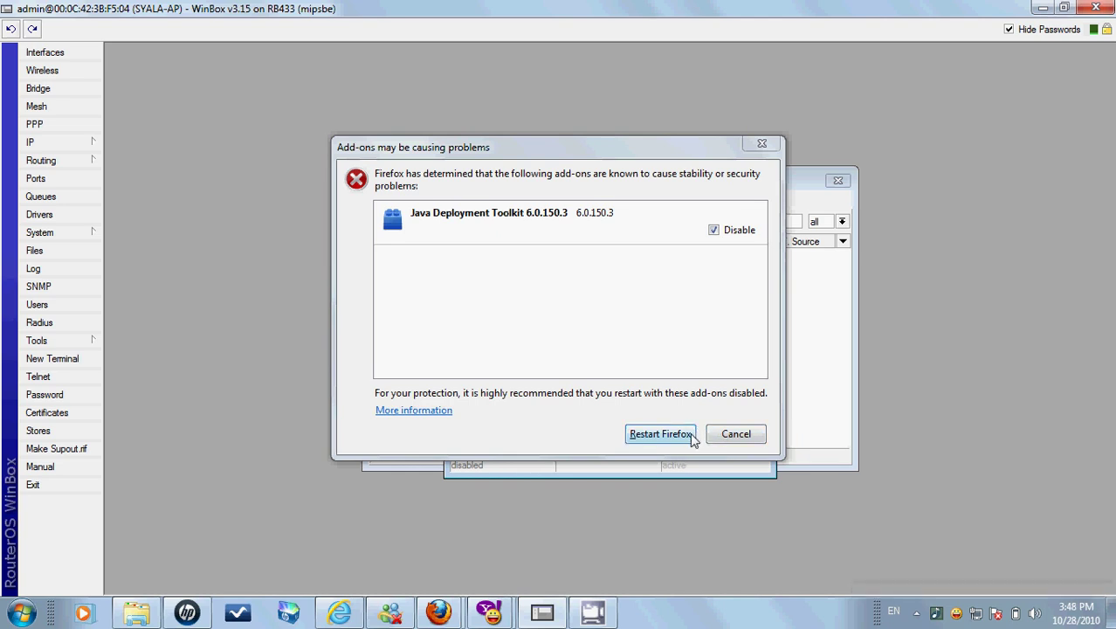
click(695, 434)
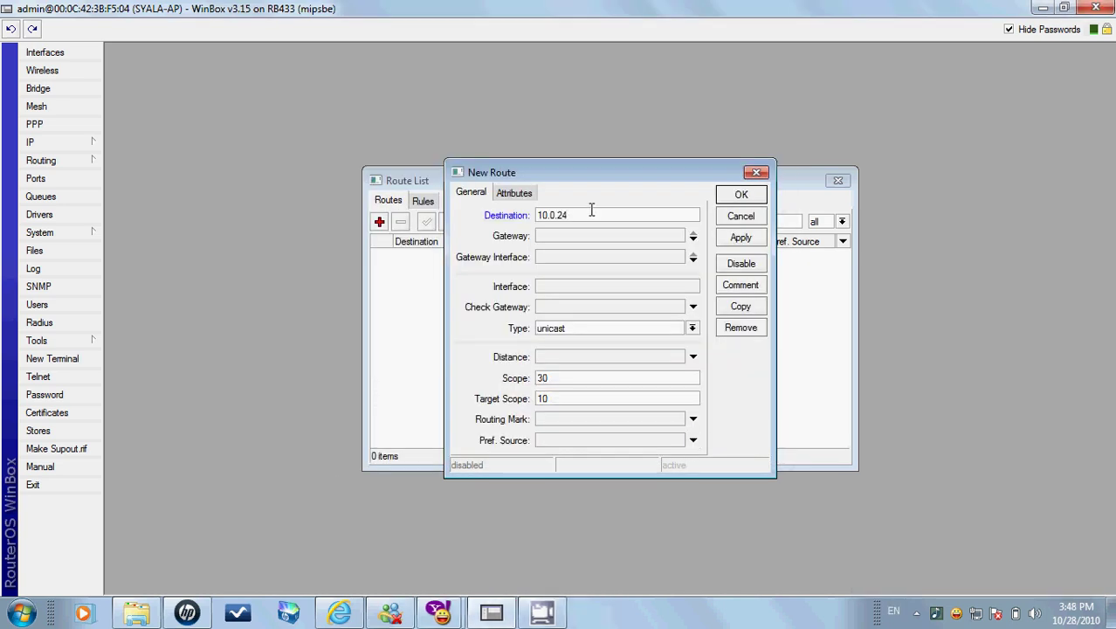
key(BackSpace)
text(253.22)
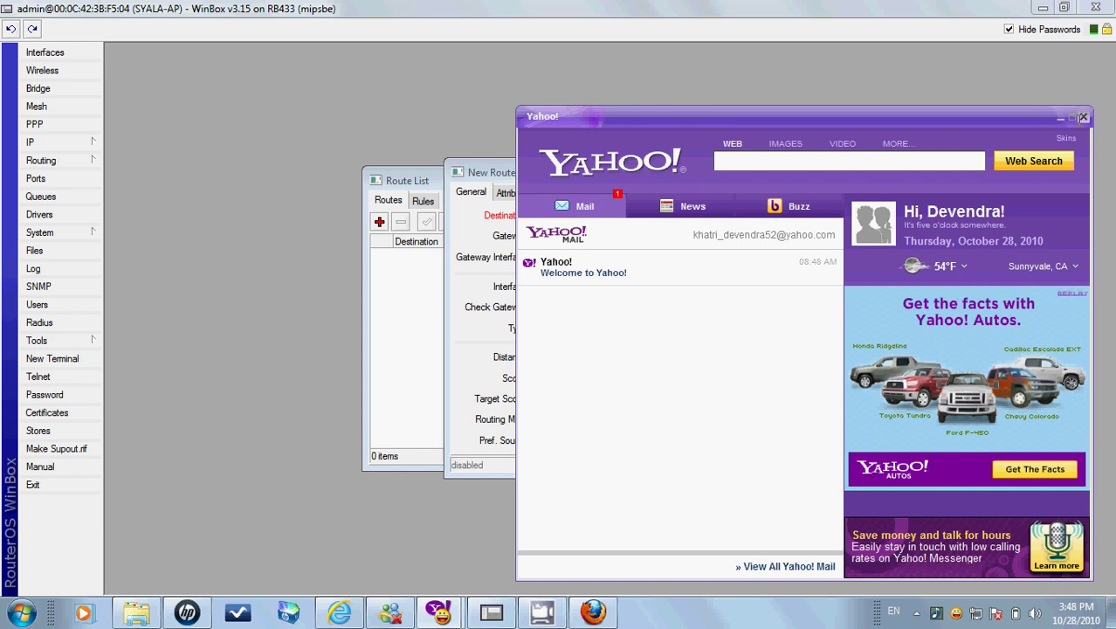
click(1082, 117)
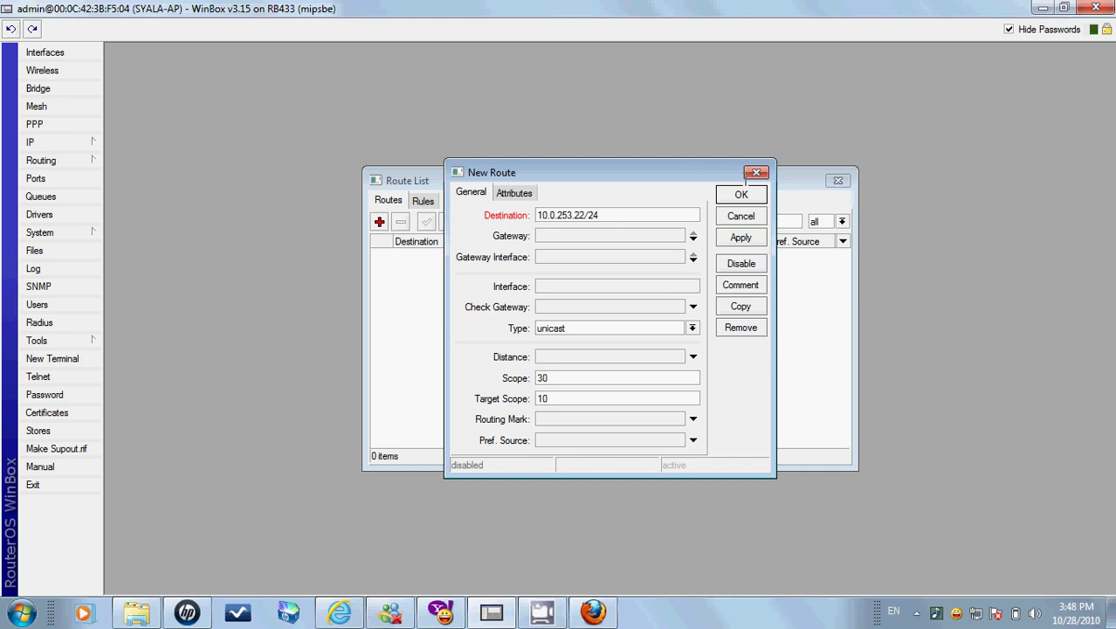
click(756, 172)
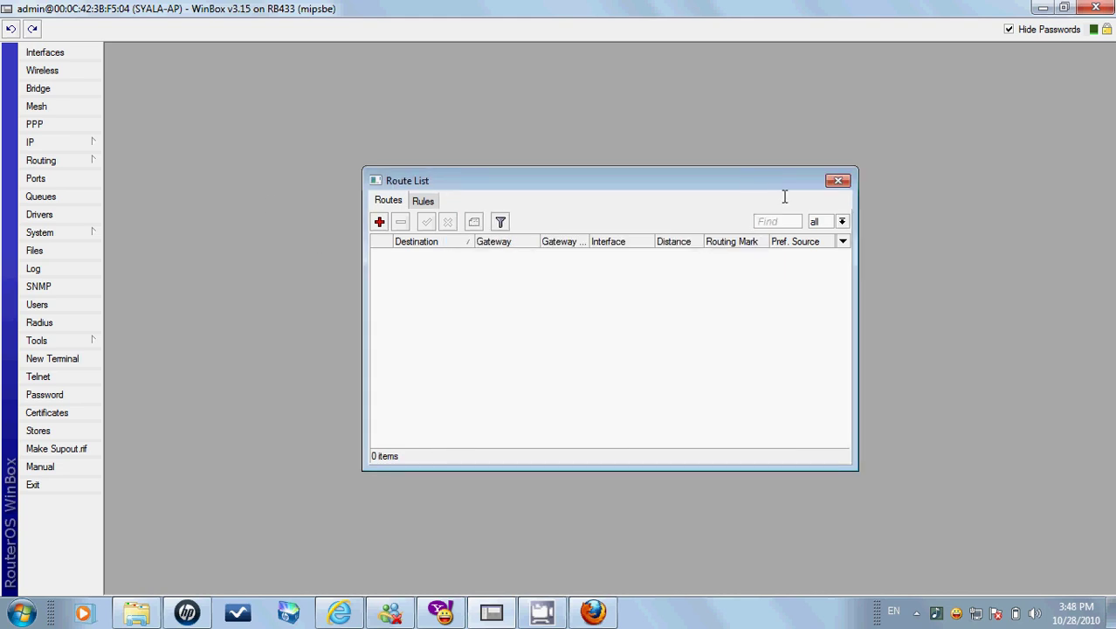
click(837, 180)
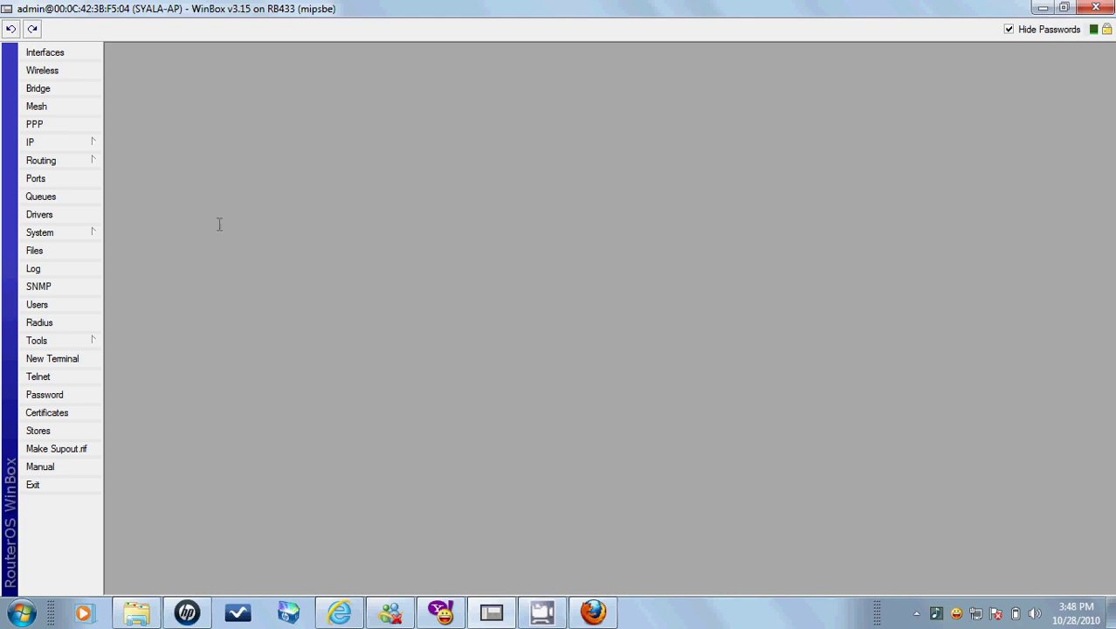
Step: Add the IP address 10.0.253.22/24 to interface ether1
click(75, 140)
click(119, 143)
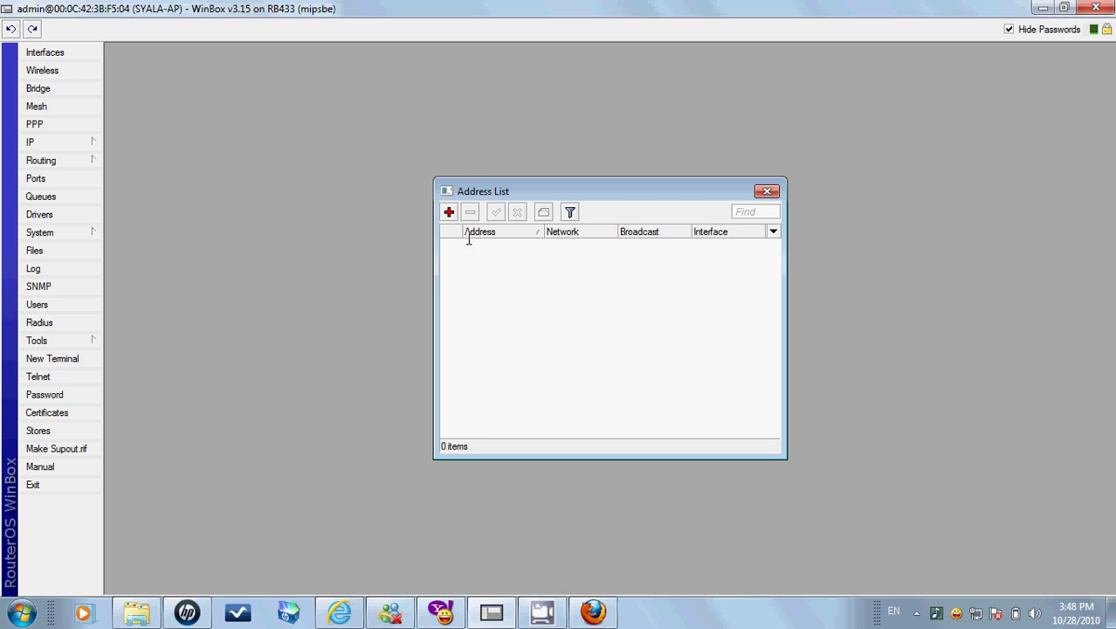
click(449, 212)
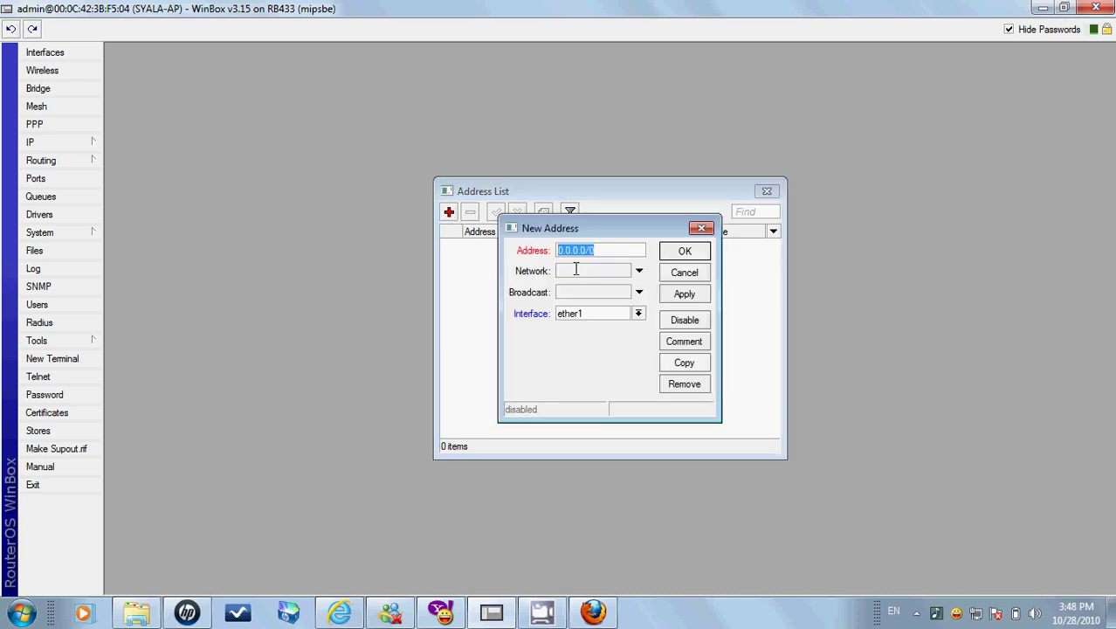
text(1)
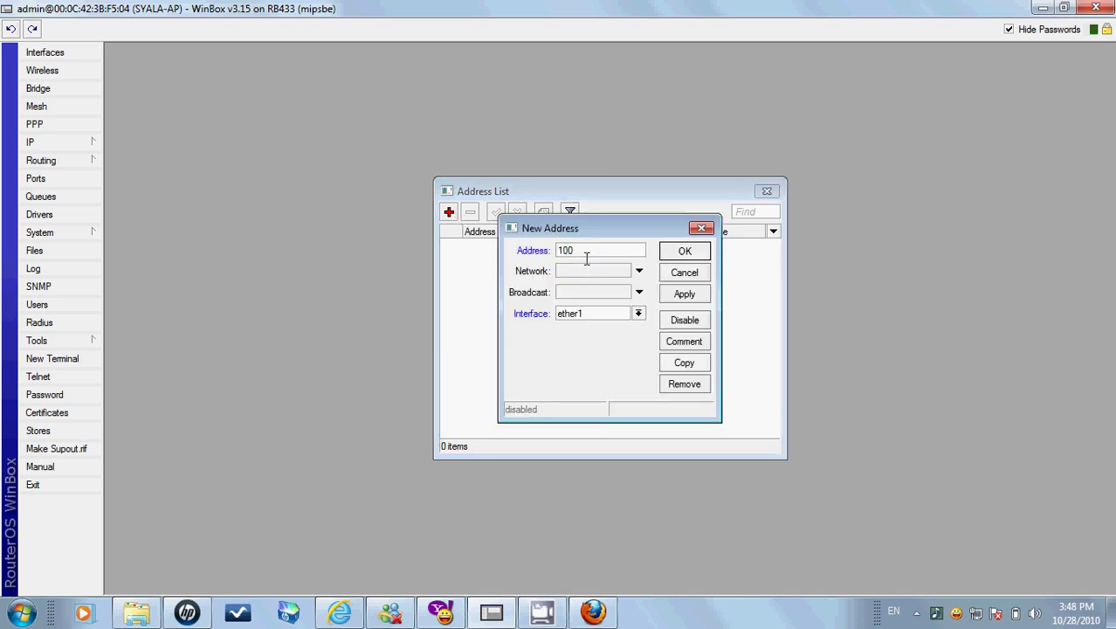
text(0.0.253.22/24)
click(668, 293)
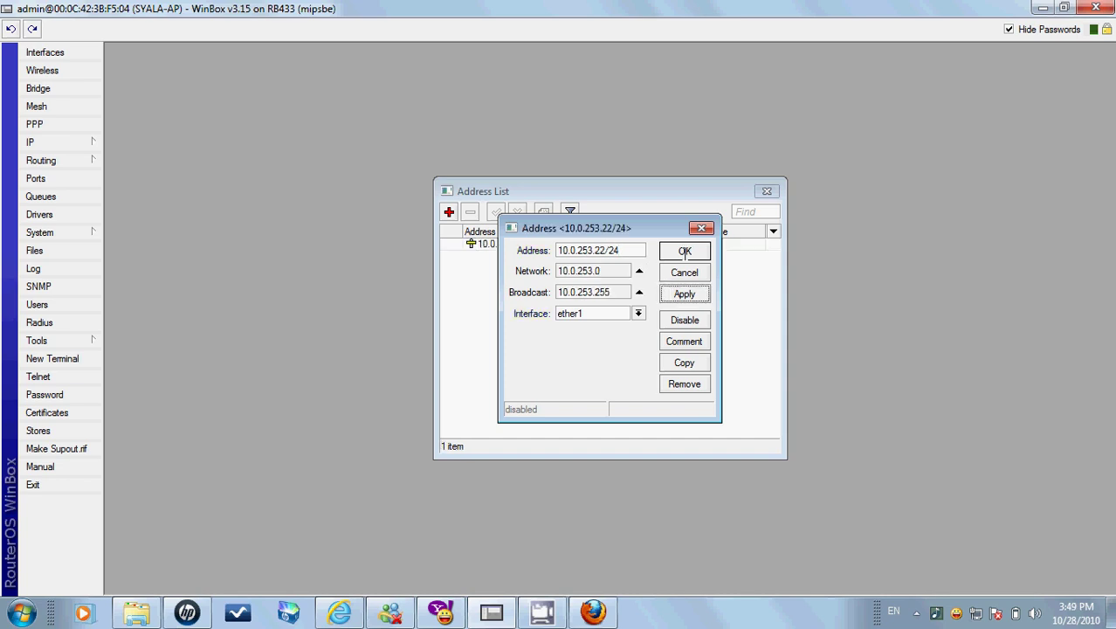
click(685, 251)
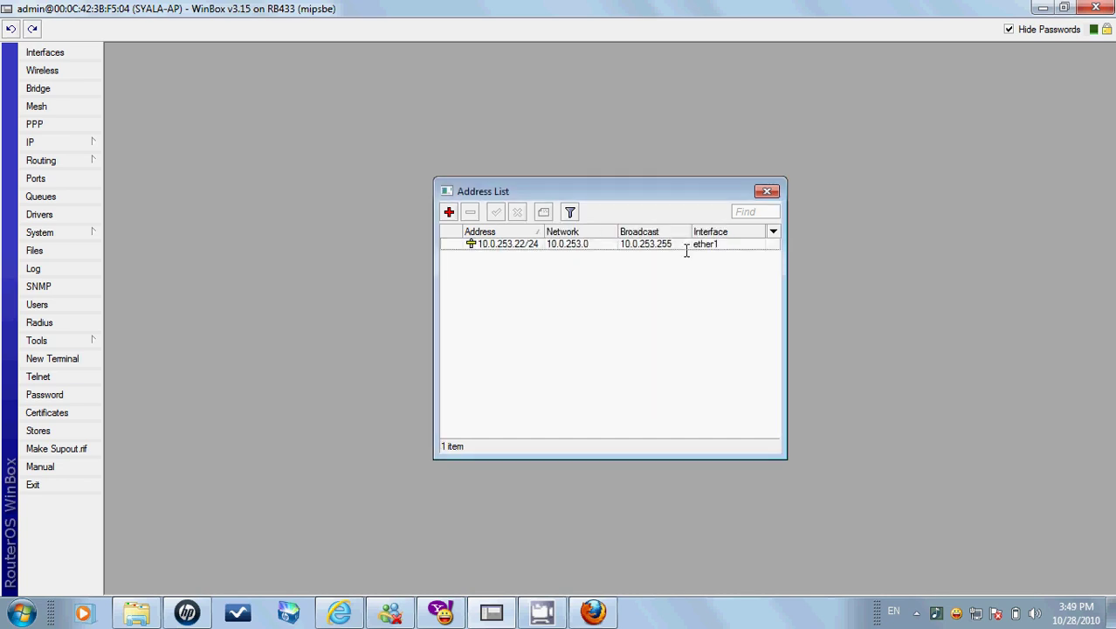
Step: Change the ether1 address to 10.0.24.22/24, clear its network and broadcast values, apply it, and close the address list
click(511, 244)
double_click(510, 244)
click(596, 250)
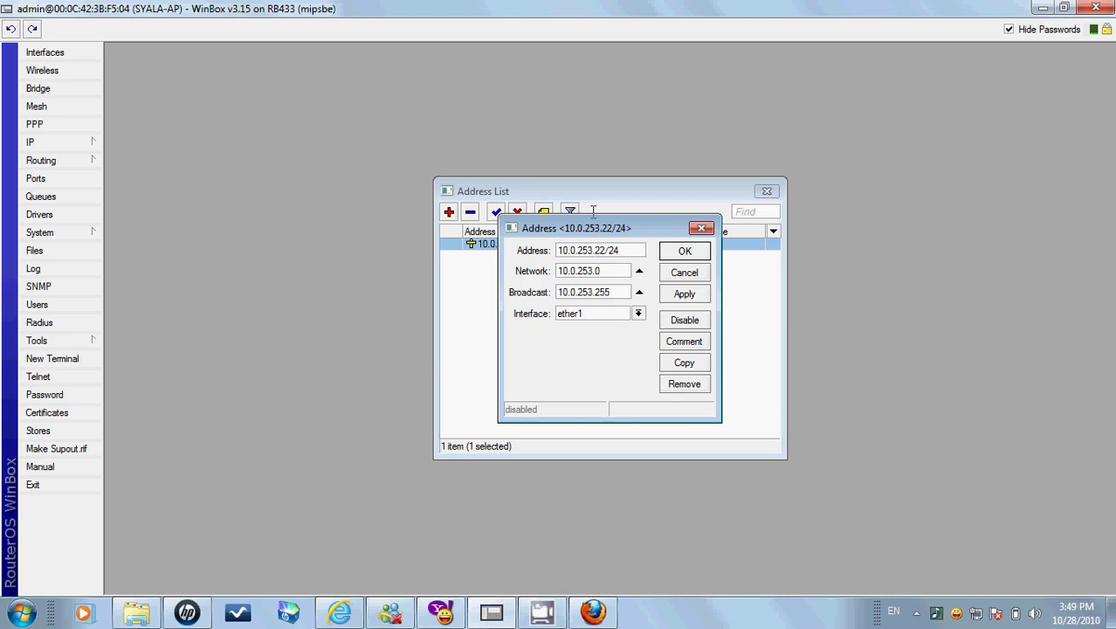
key(BackSpace)
key(BackSpace)
text(4)
click(639, 271)
click(639, 292)
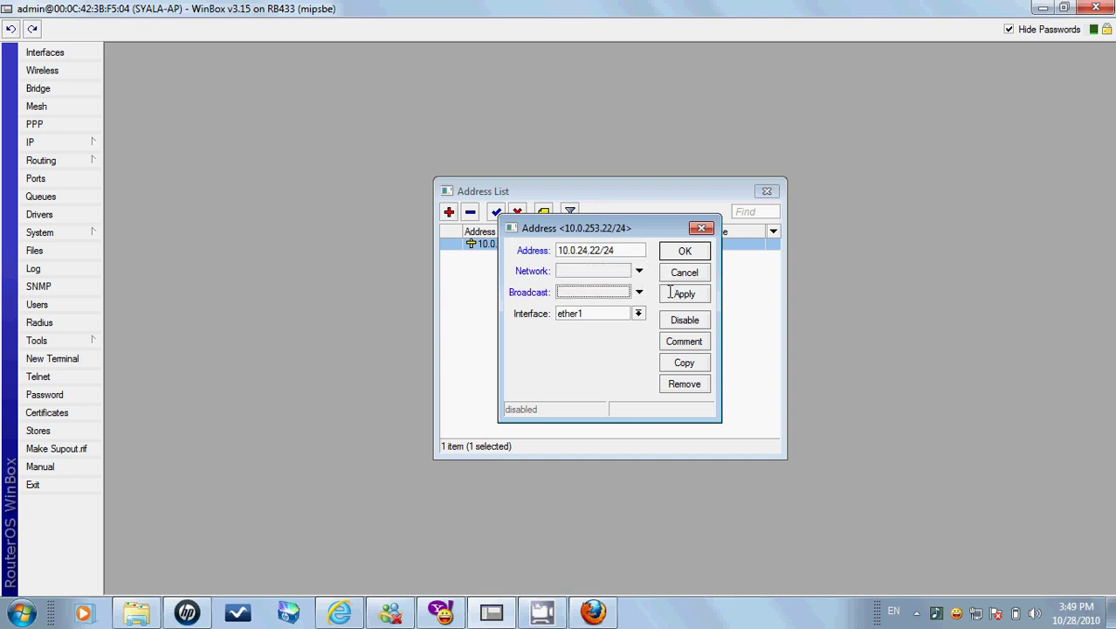
click(672, 293)
click(685, 250)
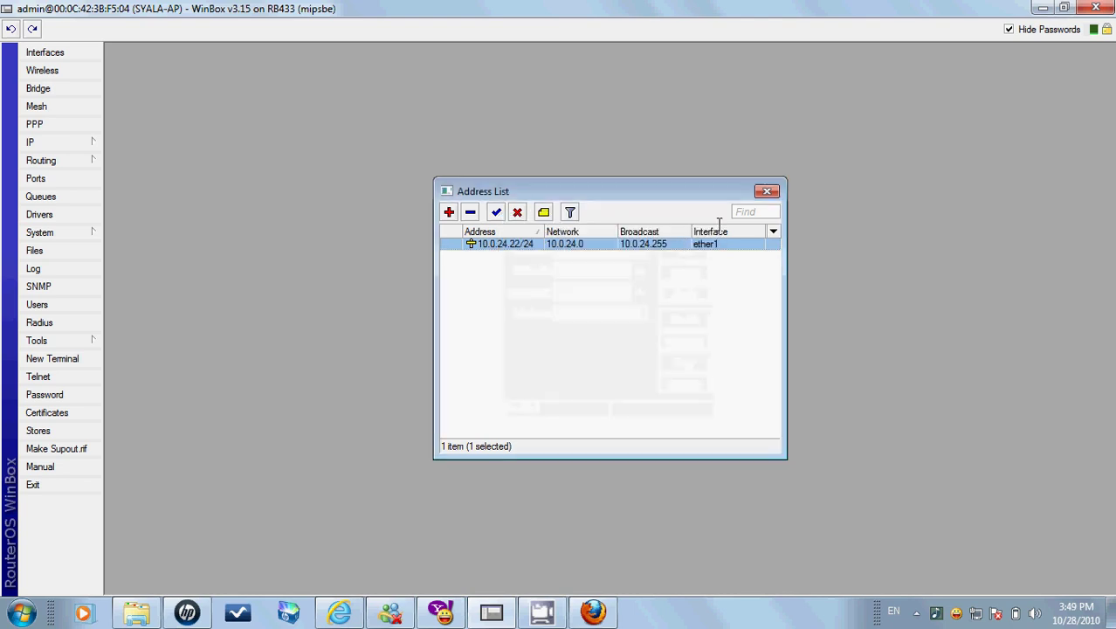
click(767, 190)
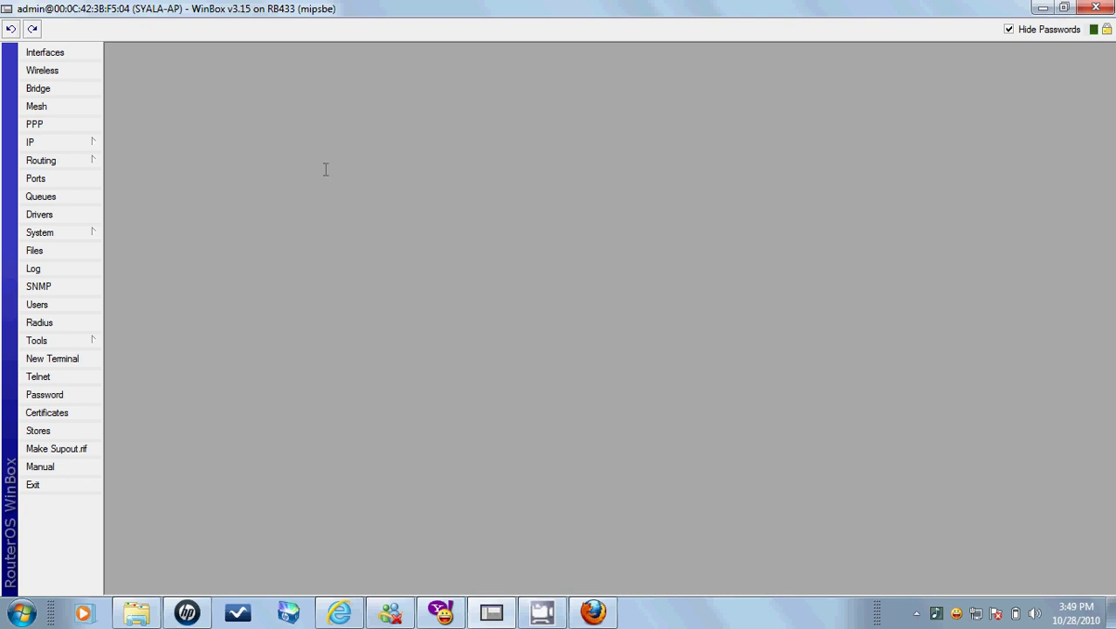
Step: Add a default route to destination 0.0.0.0/0 with gateway 10.0.24.254 and close the route list
click(87, 142)
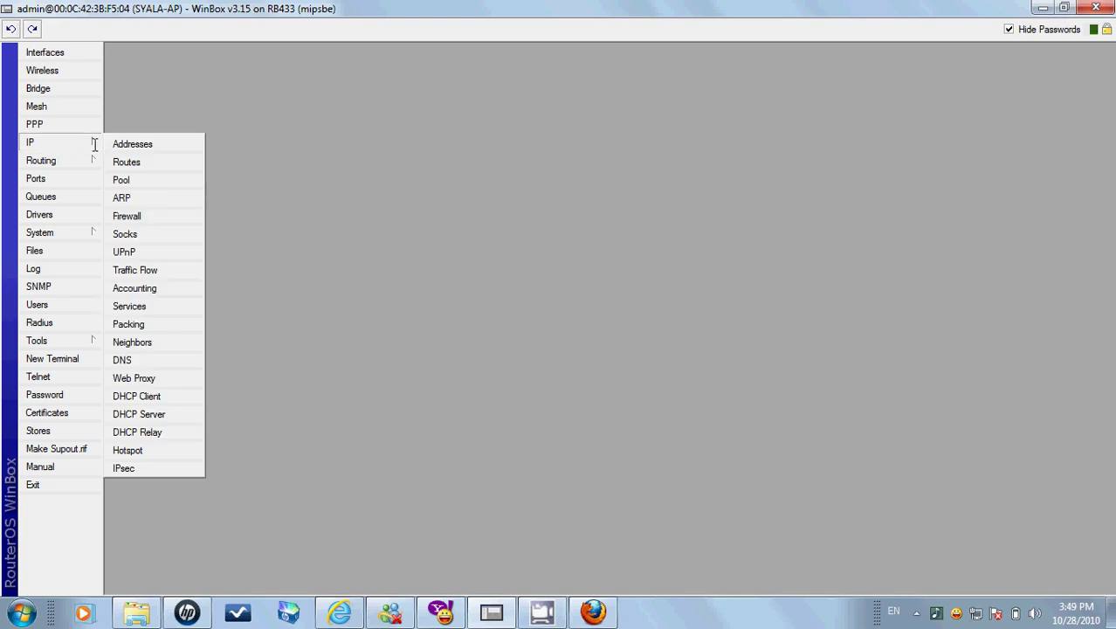
click(143, 164)
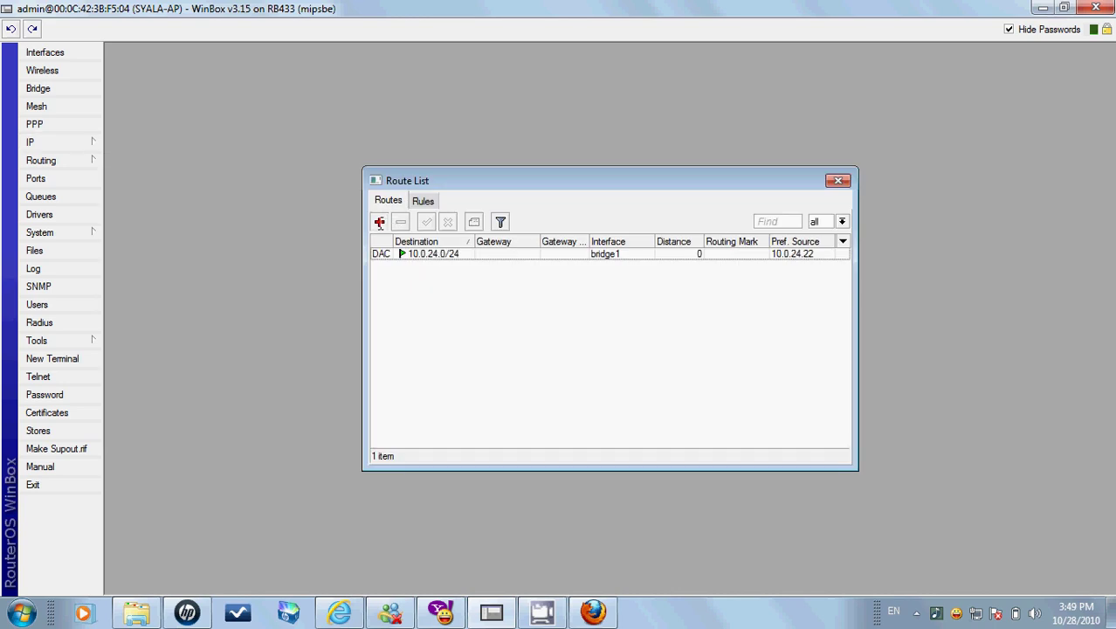
click(379, 222)
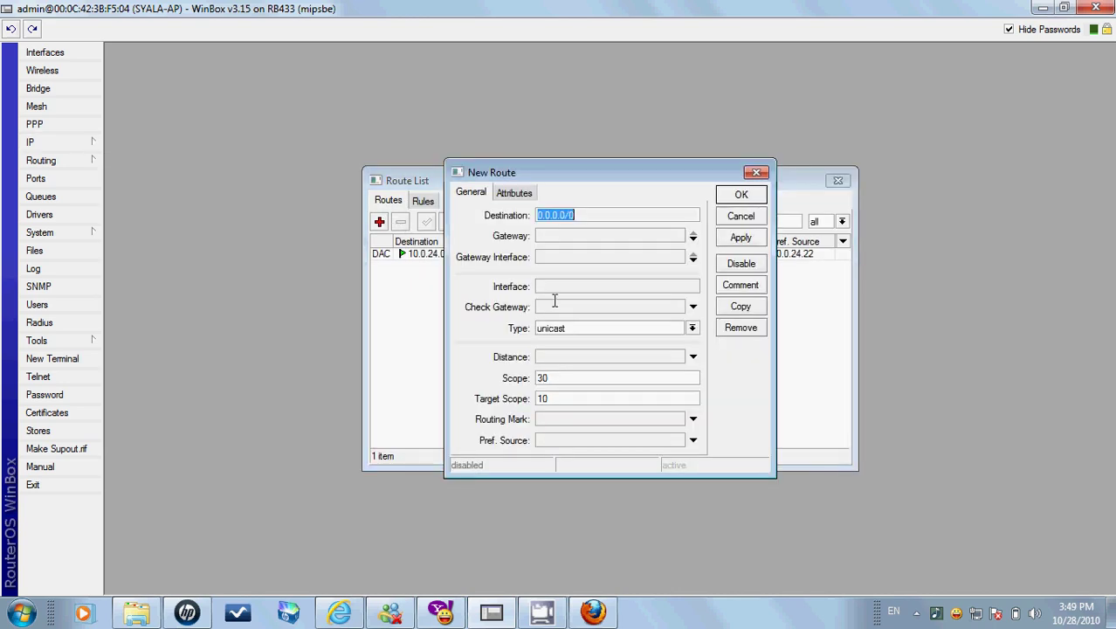
click(586, 236)
text(10.0)
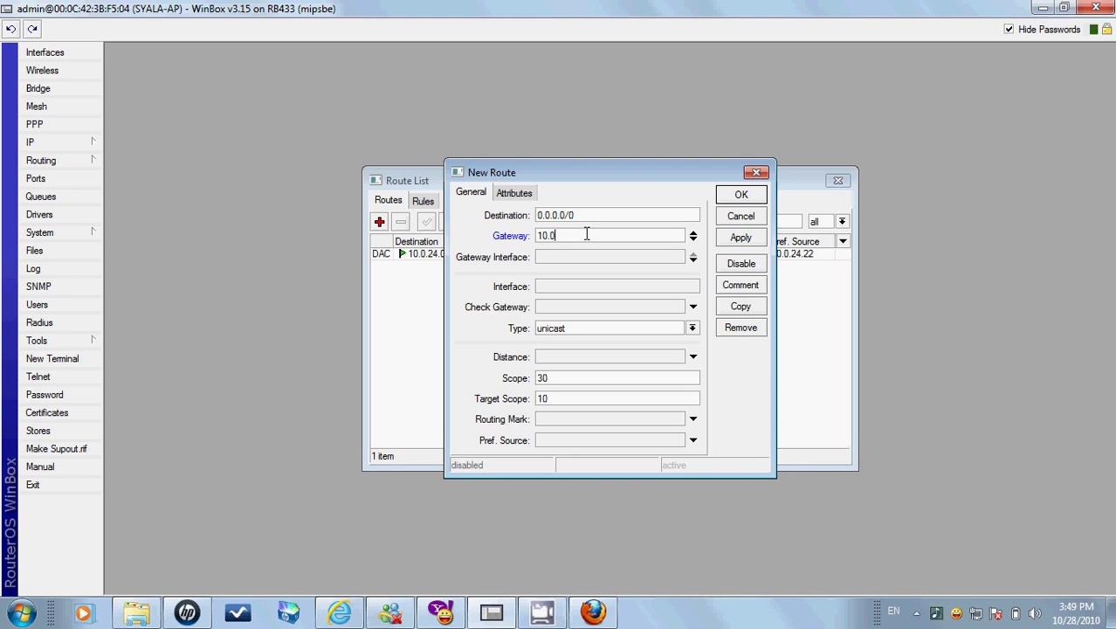
text(.24.254)
click(741, 237)
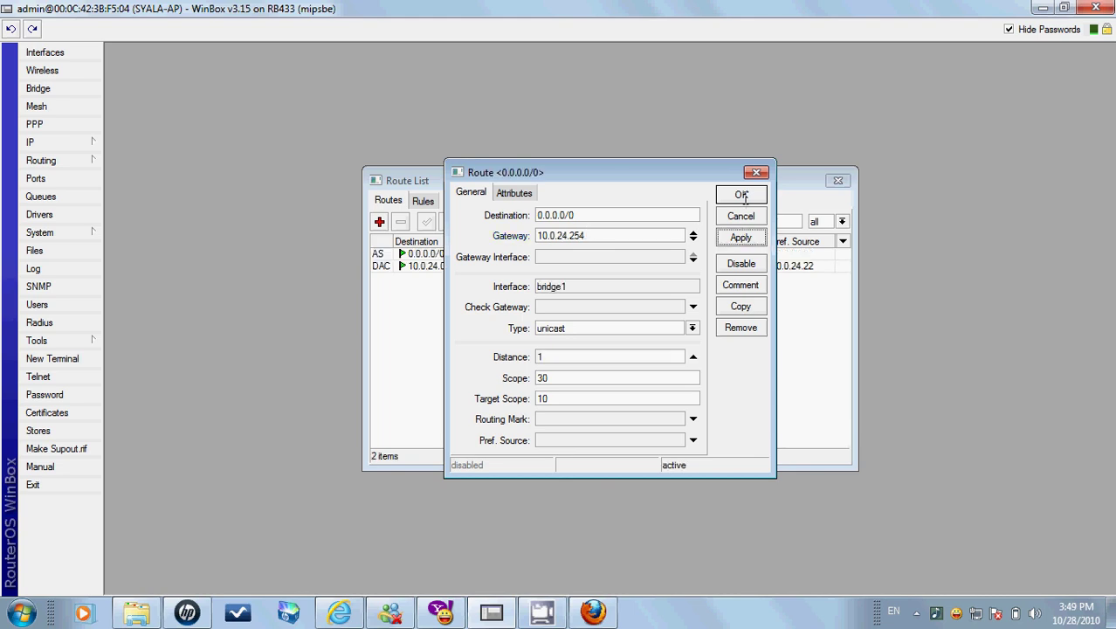
click(746, 195)
click(838, 180)
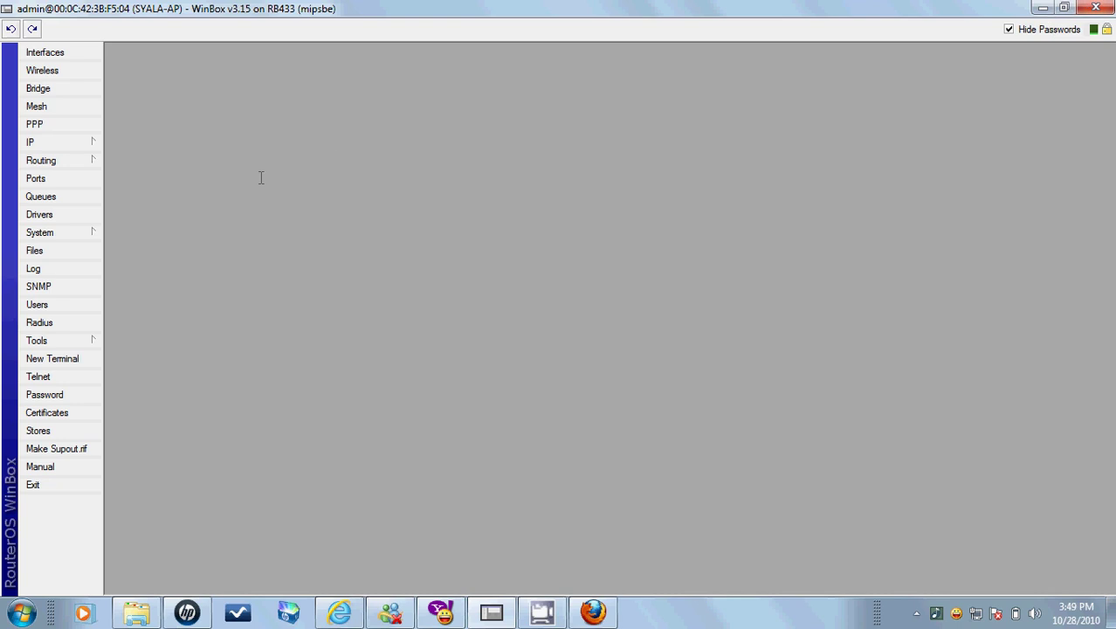
Step: Examine the wireless interfaces, Nstreme Dual entries, access list and registered clients including NEW LIFE SCHOOL, and close the router session
click(44, 70)
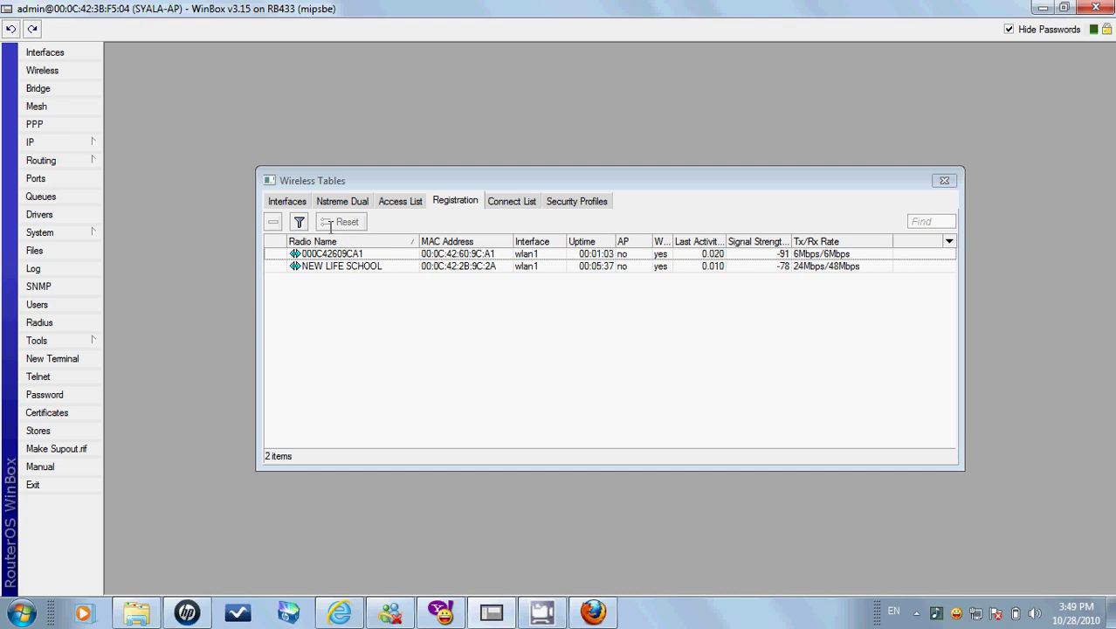
click(289, 202)
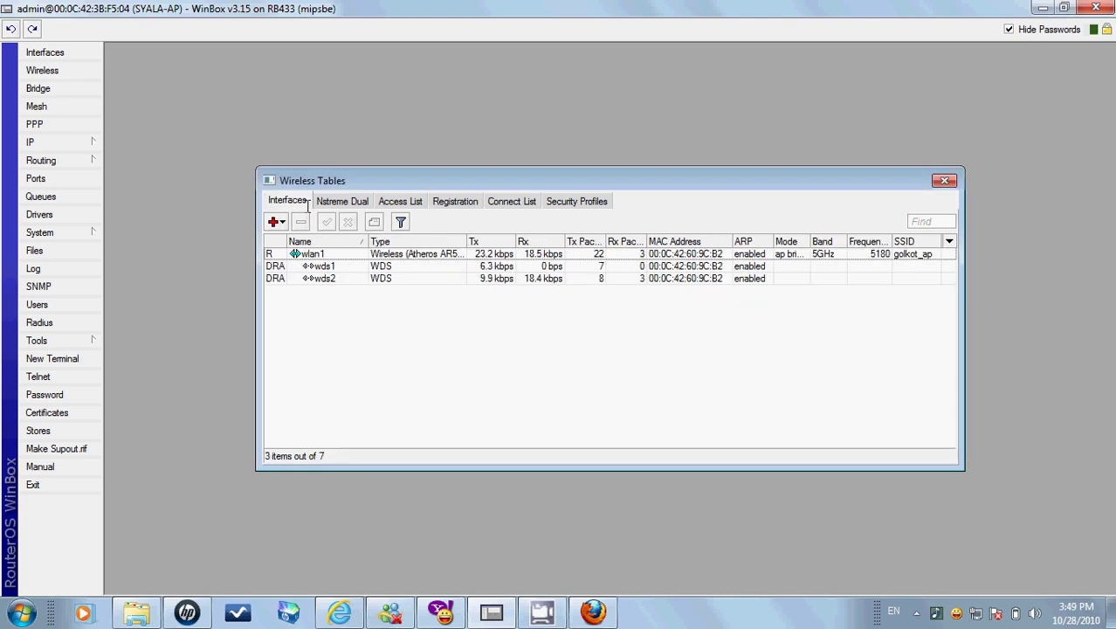
click(335, 203)
click(385, 201)
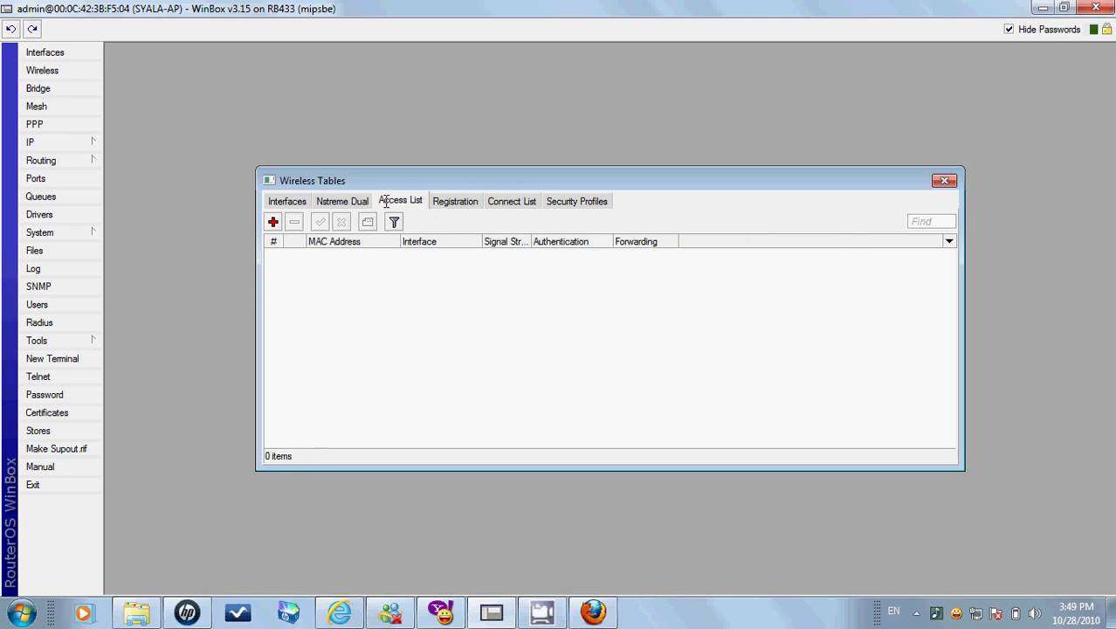
click(305, 199)
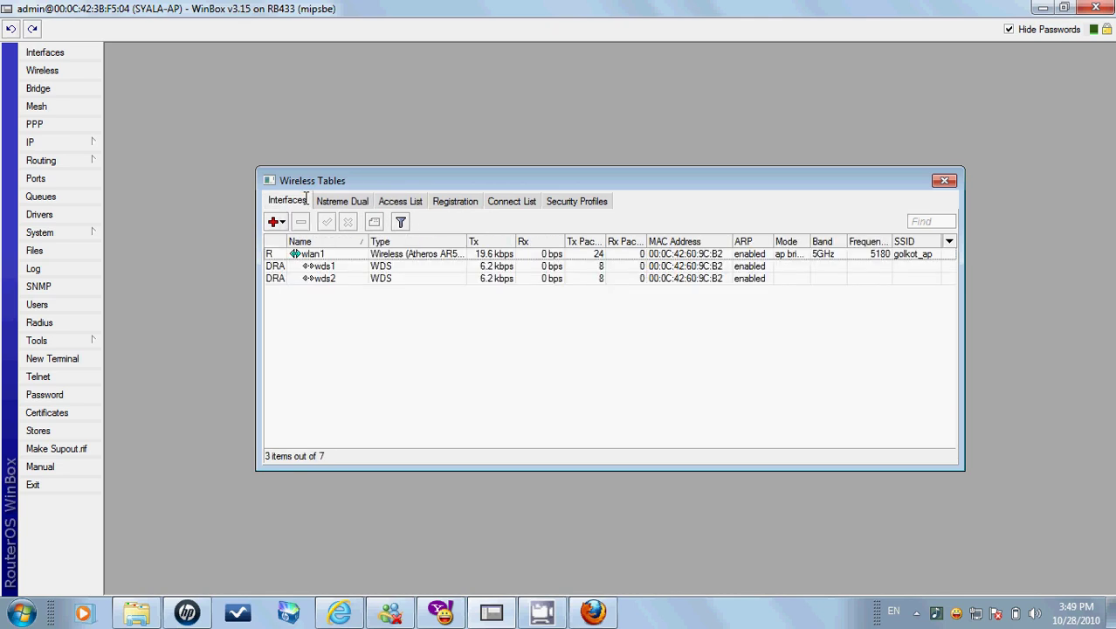
click(331, 200)
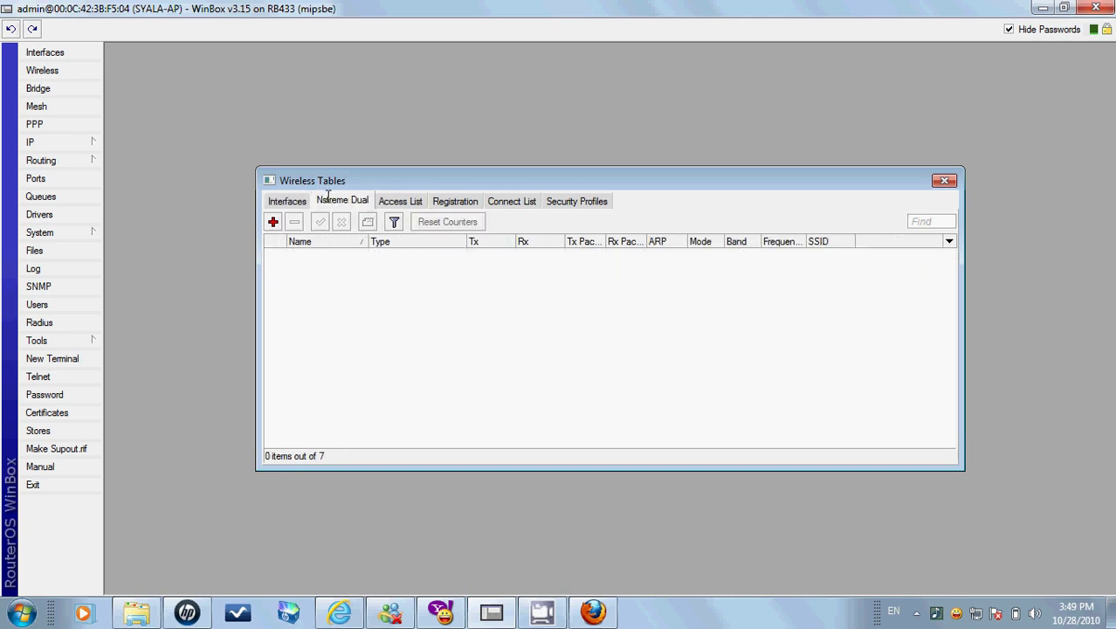
click(457, 204)
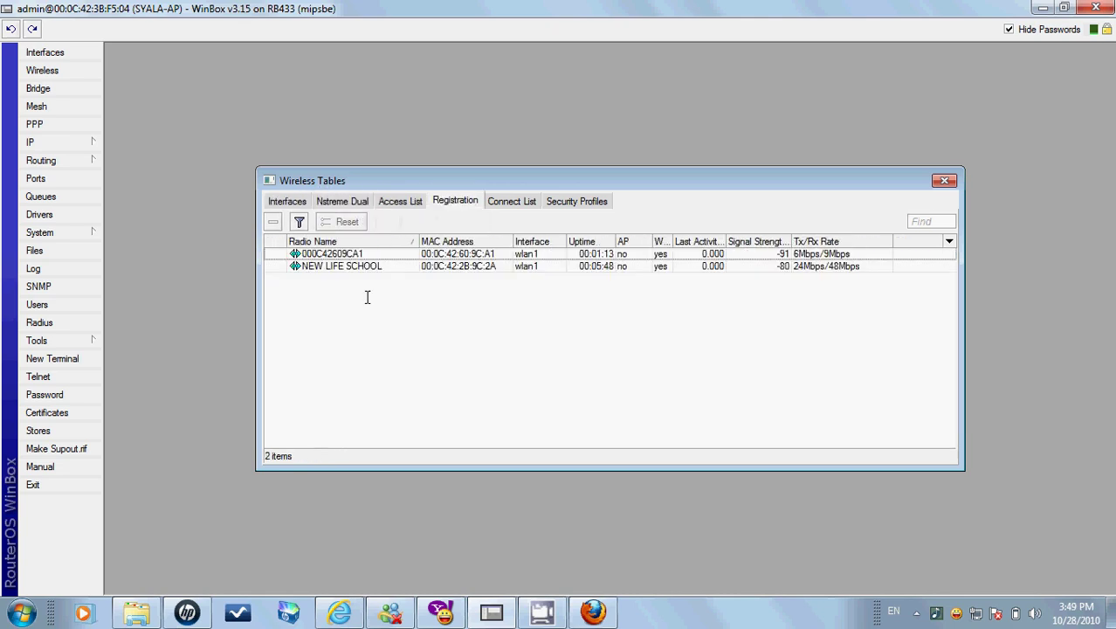
click(429, 265)
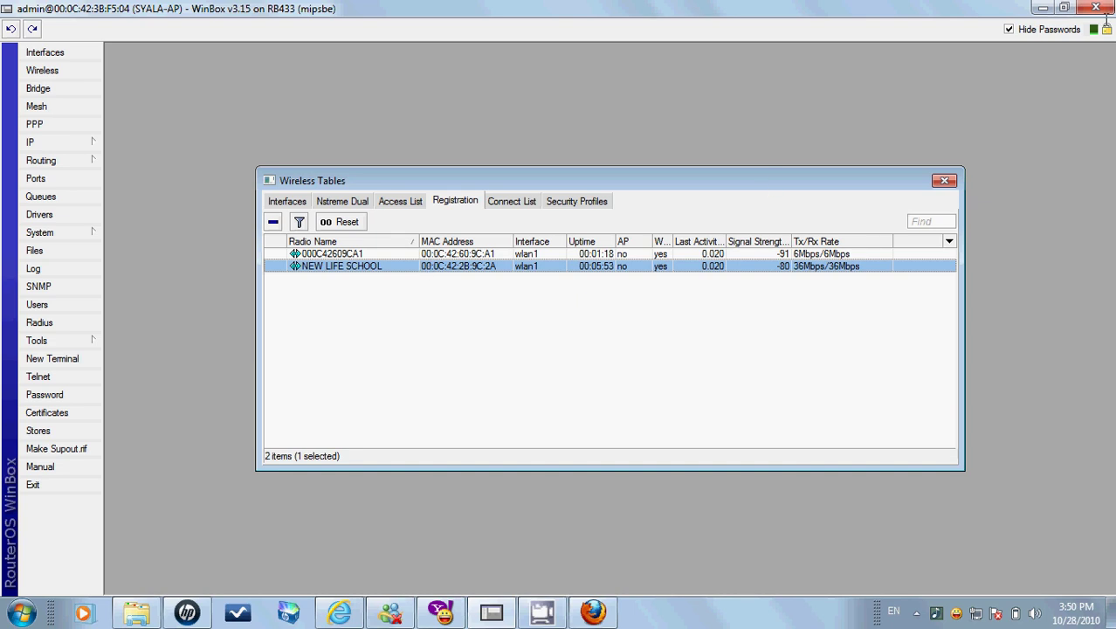
click(1093, 9)
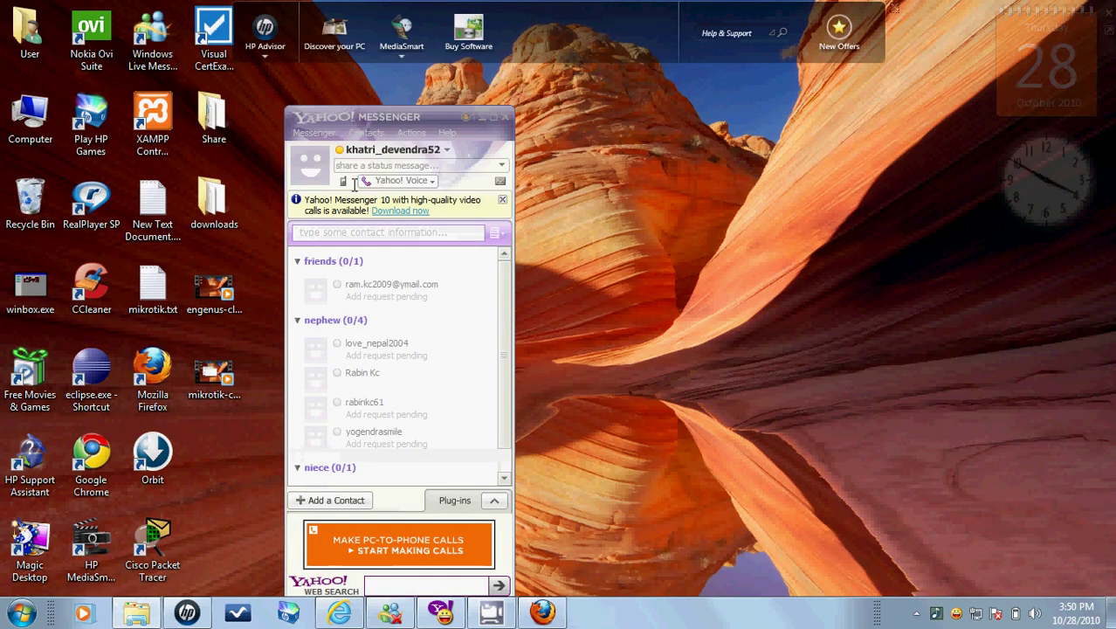
Step: Sign out of Yahoo! Messenger, confirm the sign-out, and close the messenger window
click(321, 132)
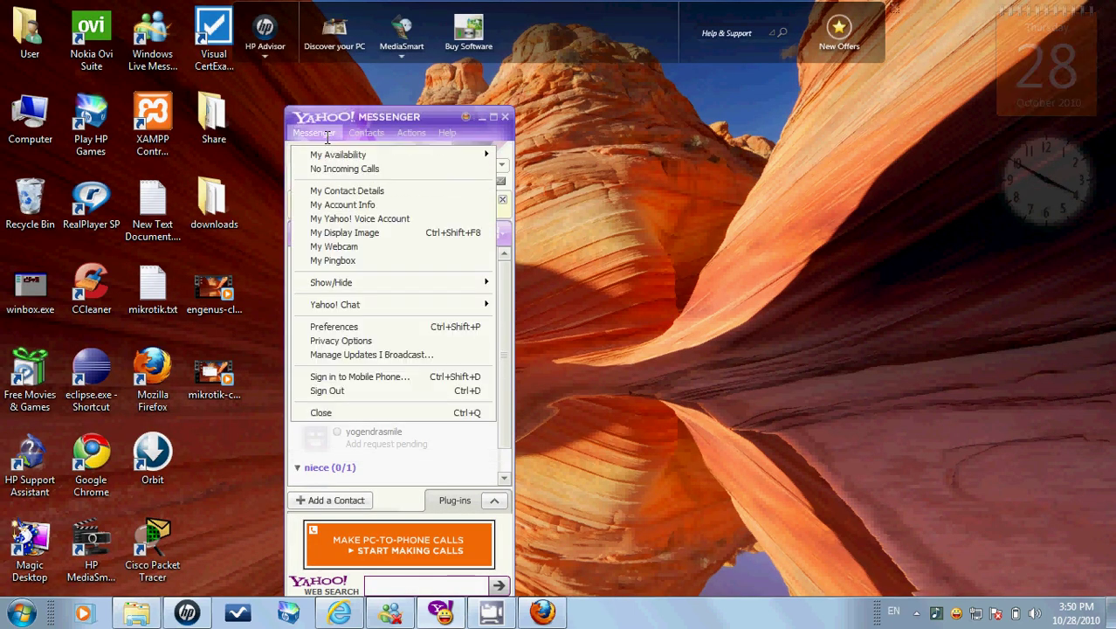
click(341, 390)
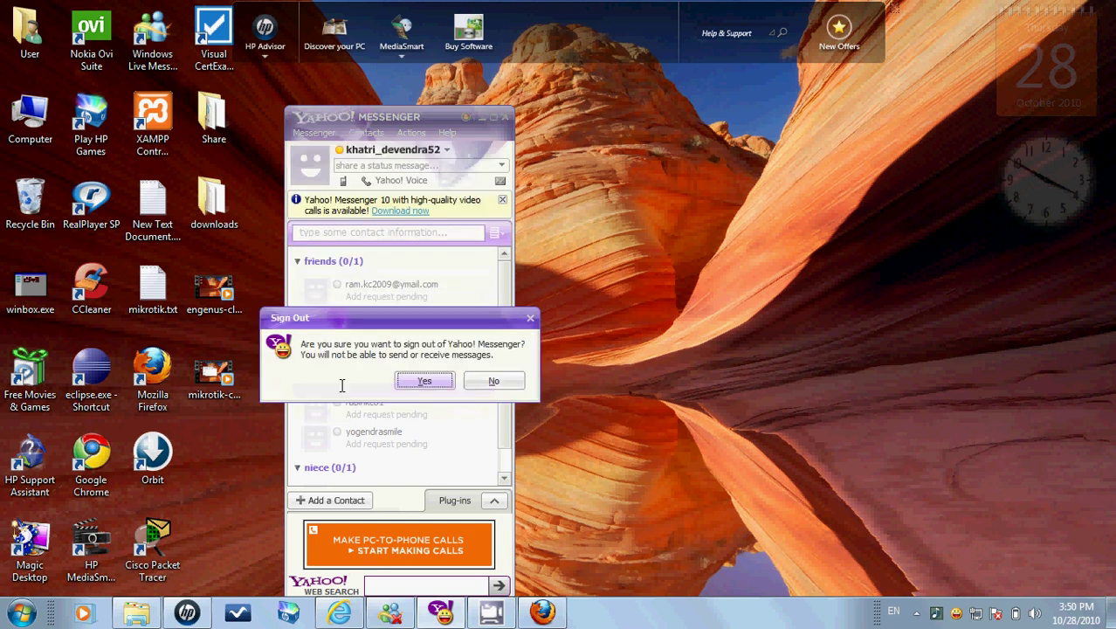
click(423, 380)
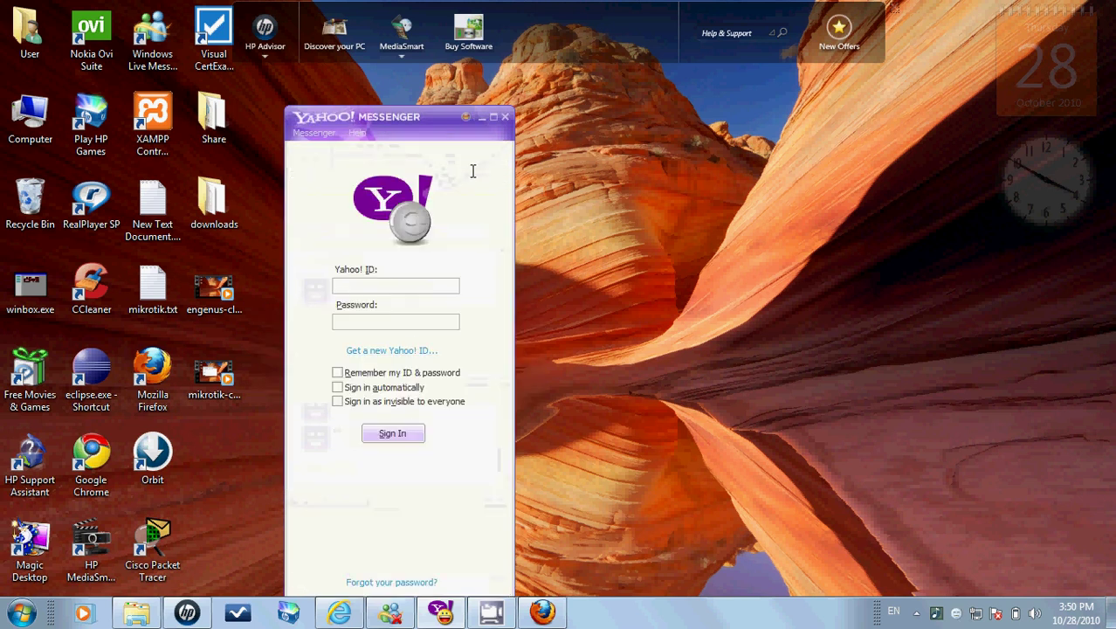
click(503, 116)
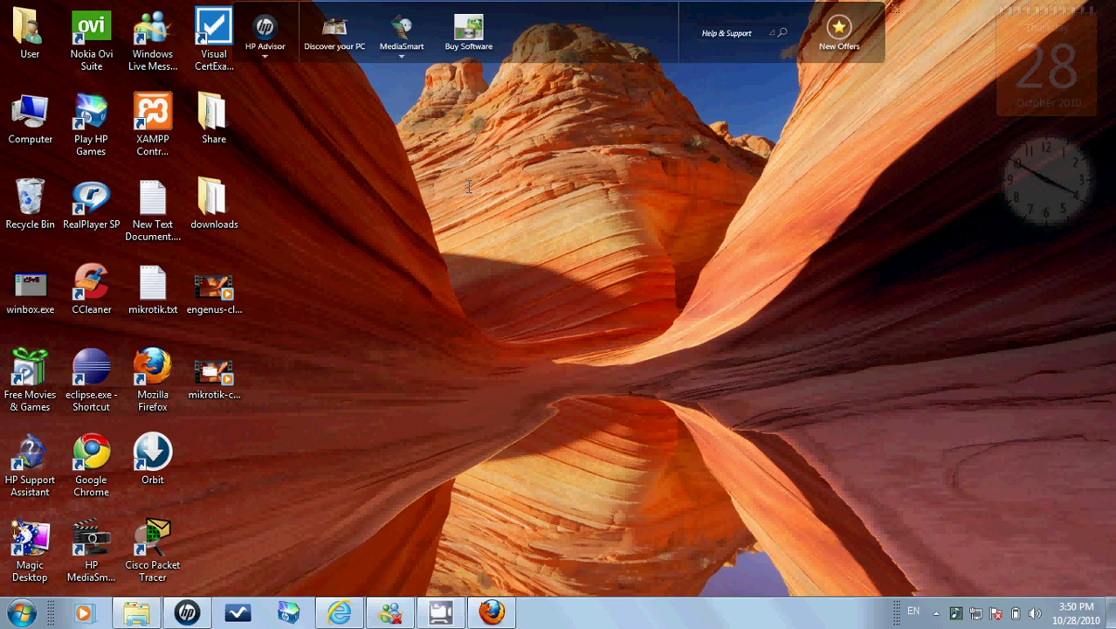
right_click(482, 198)
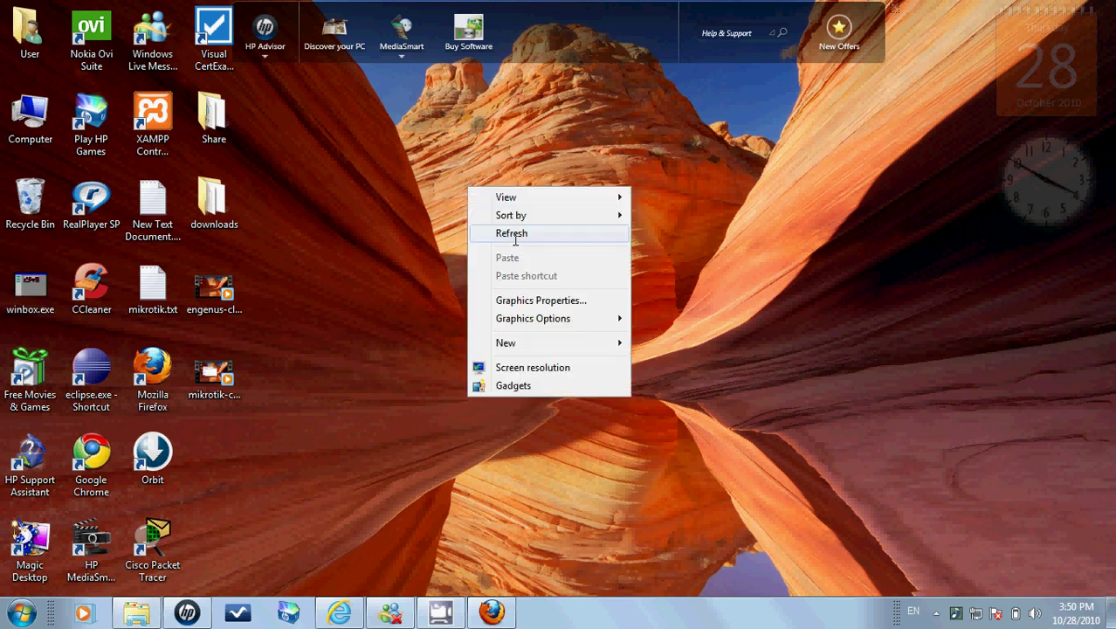
click(514, 234)
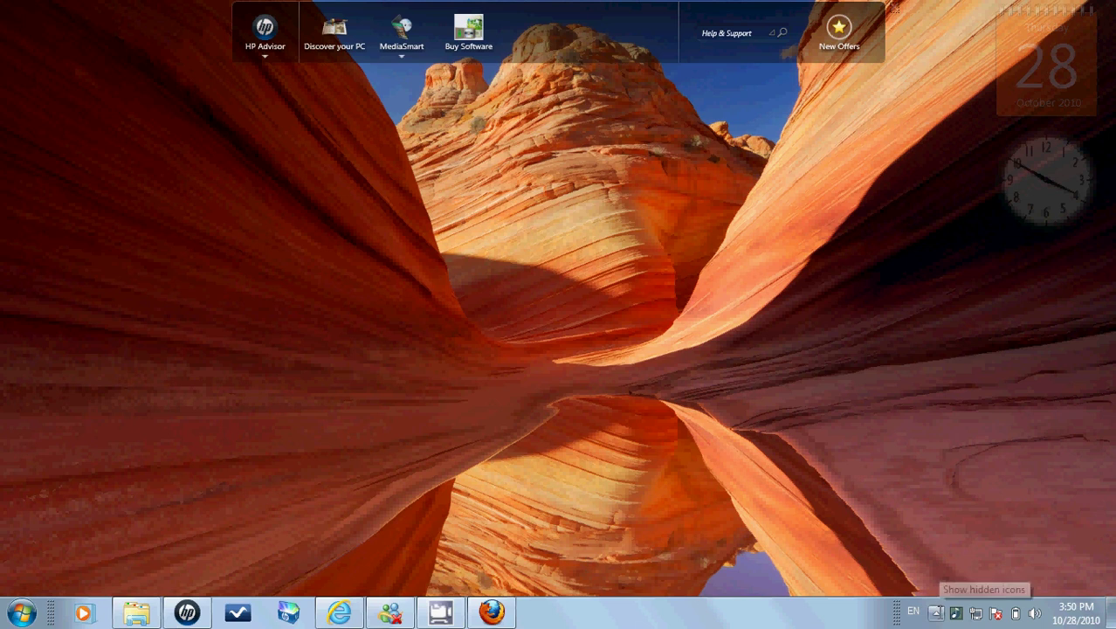
click(936, 612)
click(947, 528)
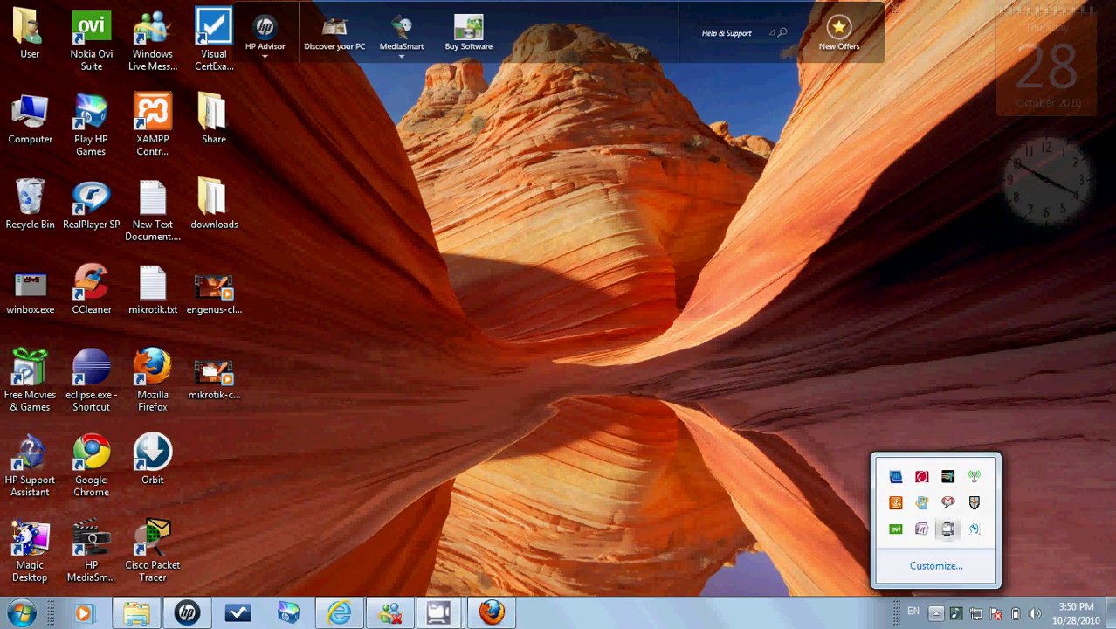